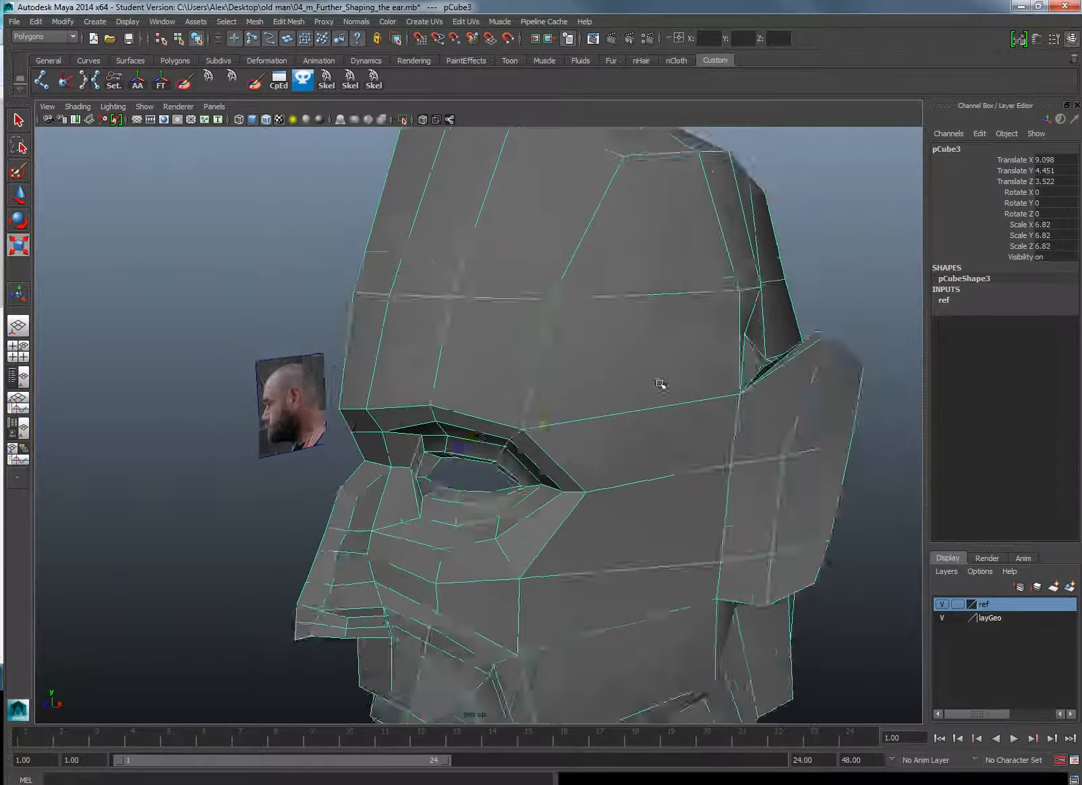
Step: Open the UV Texture Editor for the half-head mesh and frame its existing UV layout
{"action": "left_click_drag", "start_coordinate": [581, 372], "coordinate": [605, 371], "text": "alt"}
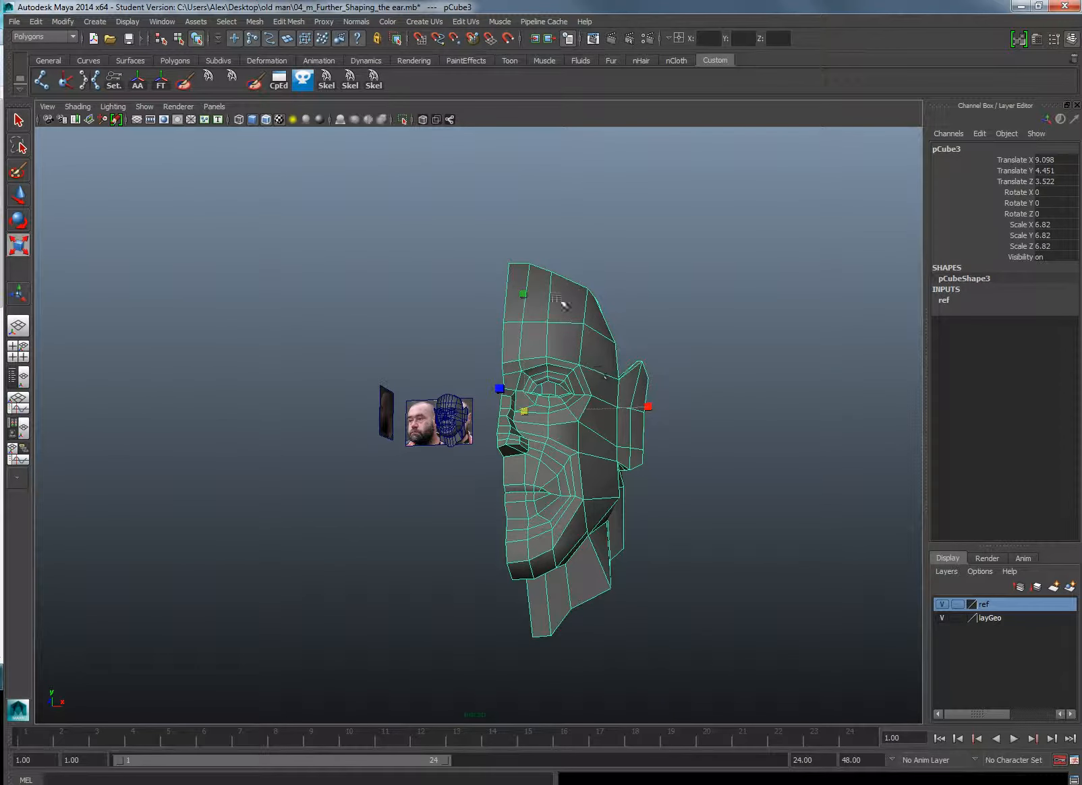
{"action": "left_click_drag", "start_coordinate": [564, 306], "coordinate": [548, 257], "text": "alt"}
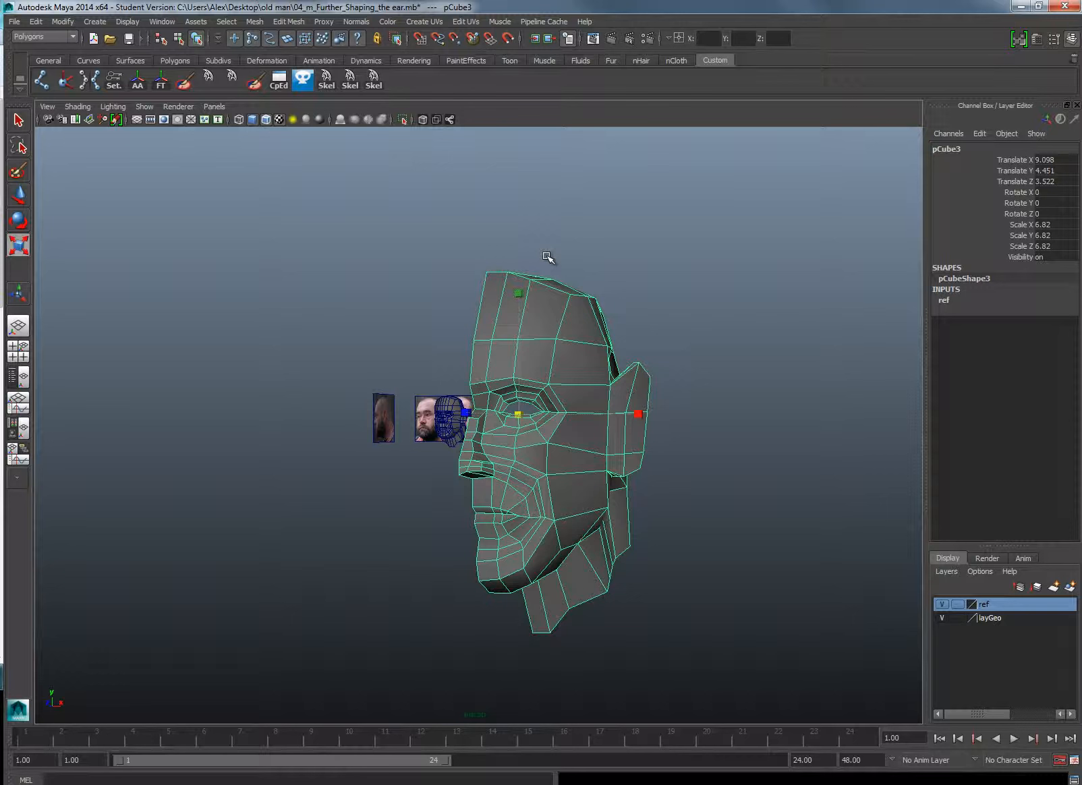
{"action": "mouse_move", "coordinate": [603, 324]}
{"action": "left_mouse_down", "text": "alt"}
{"action": "mouse_move", "coordinate": [580, 333]}
{"action": "mouse_move", "coordinate": [597, 343]}
{"action": "left_mouse_up", "text": "alt"}
{"action": "left_click", "coordinate": [160, 22]}
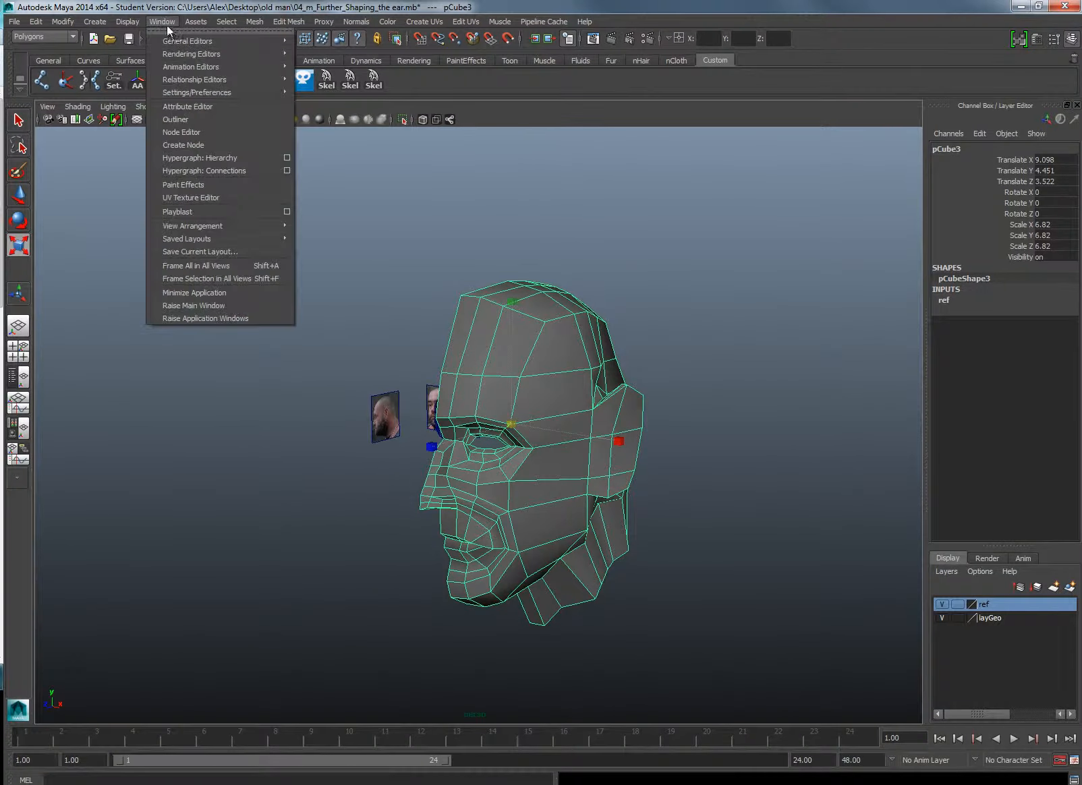
{"action": "left_click", "coordinate": [195, 200]}
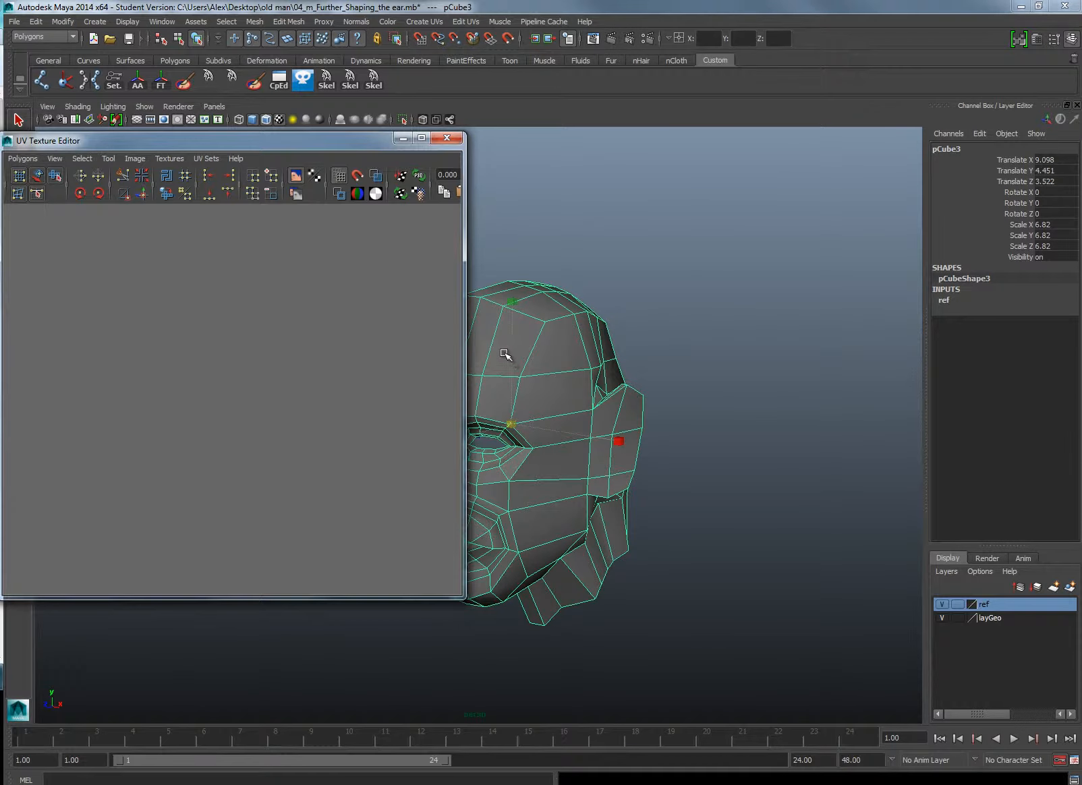
{"action": "middle_click_drag", "start_coordinate": [504, 351], "coordinate": [645, 327], "text": "alt"}
{"action": "scroll", "coordinate": [356, 307], "scroll_direction": "down", "scroll_amount": 3}
{"action": "scroll", "coordinate": [365, 317], "scroll_direction": "down", "scroll_amount": 6}
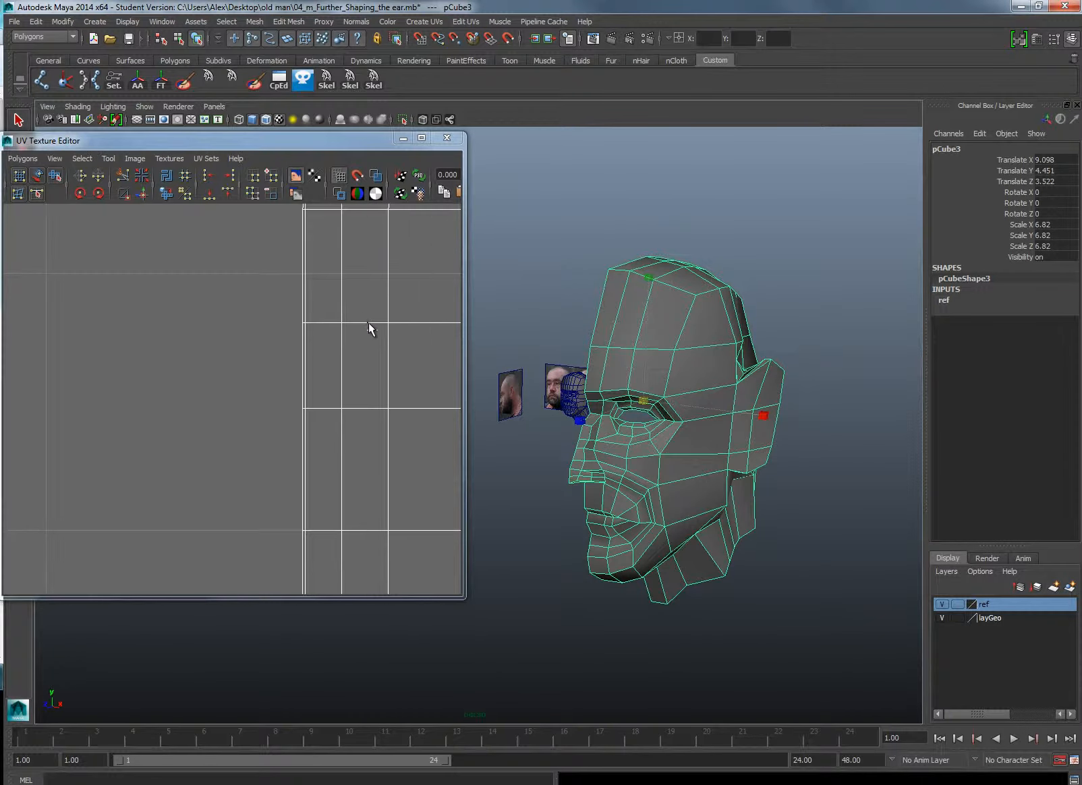
{"action": "middle_click_drag", "start_coordinate": [356, 424], "coordinate": [180, 256], "text": "alt"}
Step: Select all faces of the half-head mesh and apply a planar UV projection to them
{"action": "left_click_drag", "start_coordinate": [796, 382], "coordinate": [681, 338], "text": "alt"}
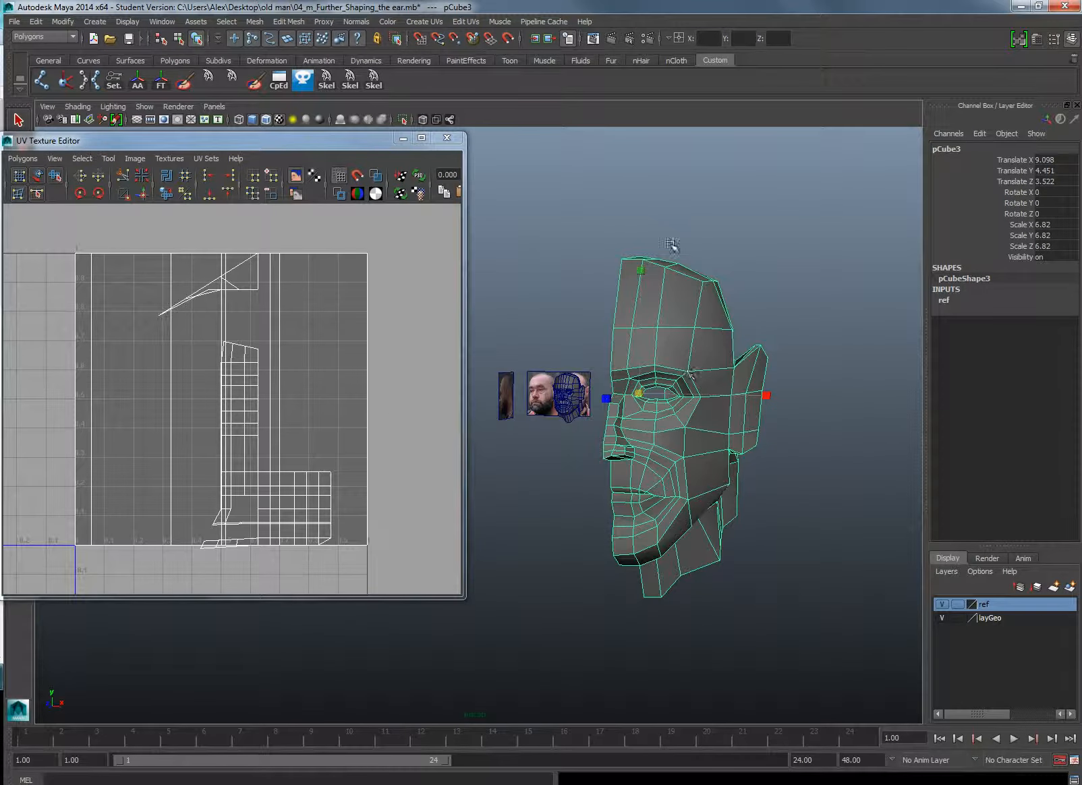
{"action": "right_click_drag", "start_coordinate": [715, 345], "coordinate": [688, 321]}
{"action": "left_click_drag", "start_coordinate": [795, 632], "coordinate": [797, 634]}
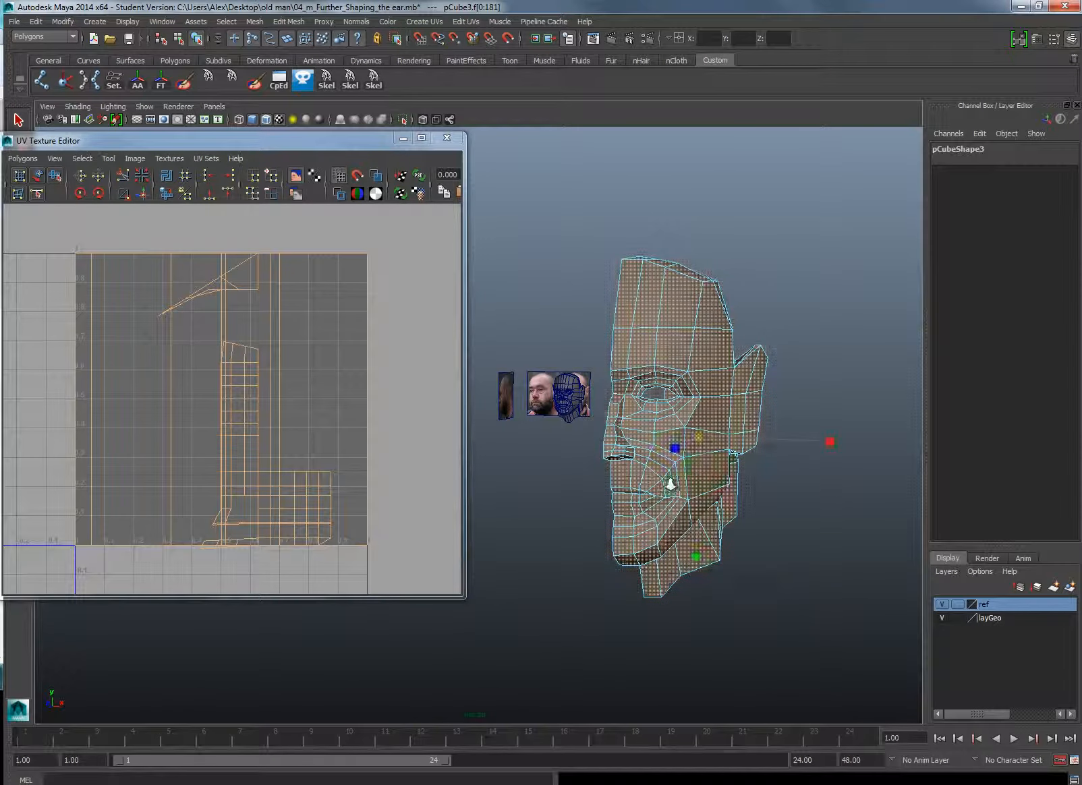
{"action": "scroll", "coordinate": [654, 487], "scroll_direction": "down", "scroll_amount": 4}
{"action": "left_click_drag", "start_coordinate": [653, 487], "coordinate": [689, 415], "text": "alt"}
{"action": "right_click_drag", "start_coordinate": [686, 412], "coordinate": [792, 621], "text": "shift"}
{"action": "scroll", "coordinate": [597, 472], "scroll_direction": "up", "scroll_amount": 3}
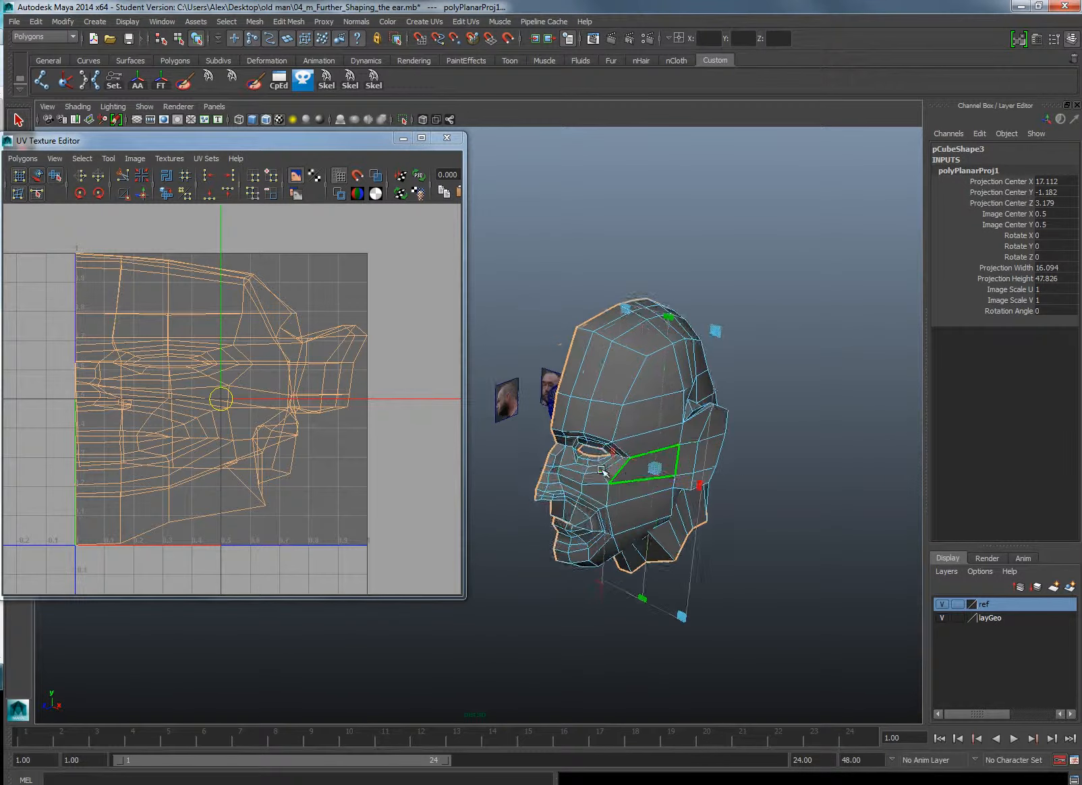
Step: Select the edge loop around the base of the ear and cut the UVs along it
{"action": "left_click_drag", "start_coordinate": [686, 458], "coordinate": [592, 395], "text": "alt"}
{"action": "right_click_drag", "start_coordinate": [591, 395], "coordinate": [600, 363]}
{"action": "scroll", "coordinate": [821, 382], "scroll_direction": "up", "scroll_amount": 3}
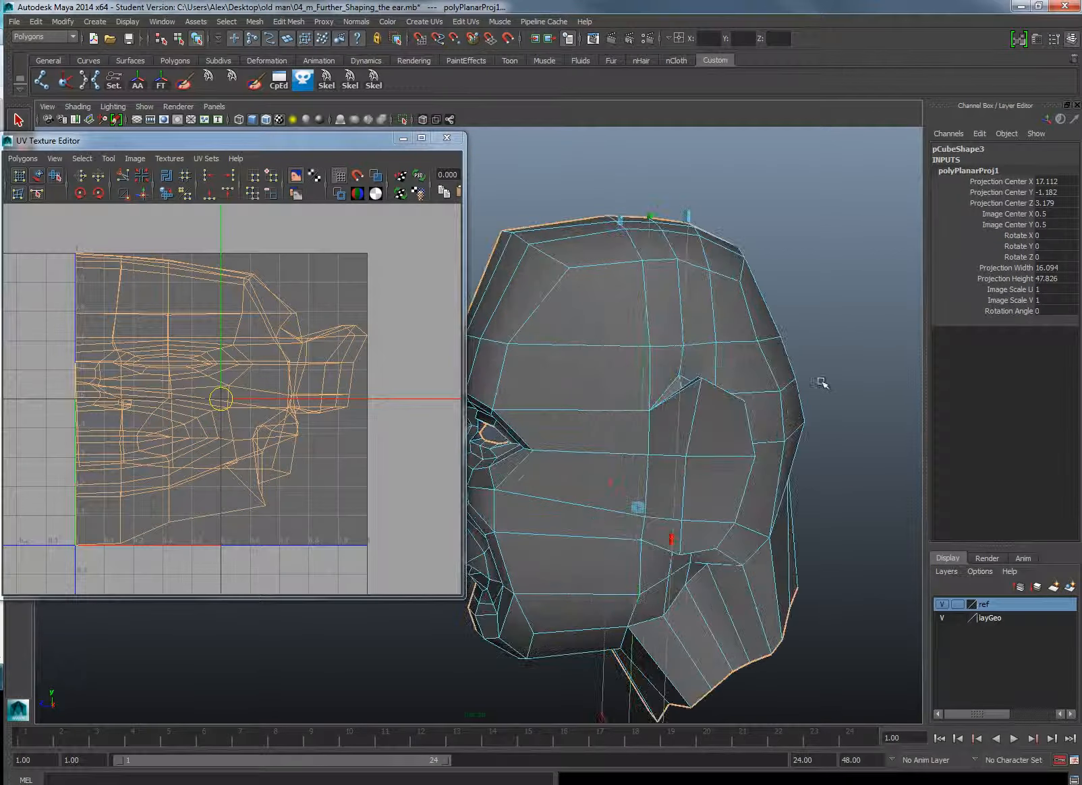
{"action": "left_click", "coordinate": [649, 437]}
{"action": "left_click", "coordinate": [649, 440], "text": "shift"}
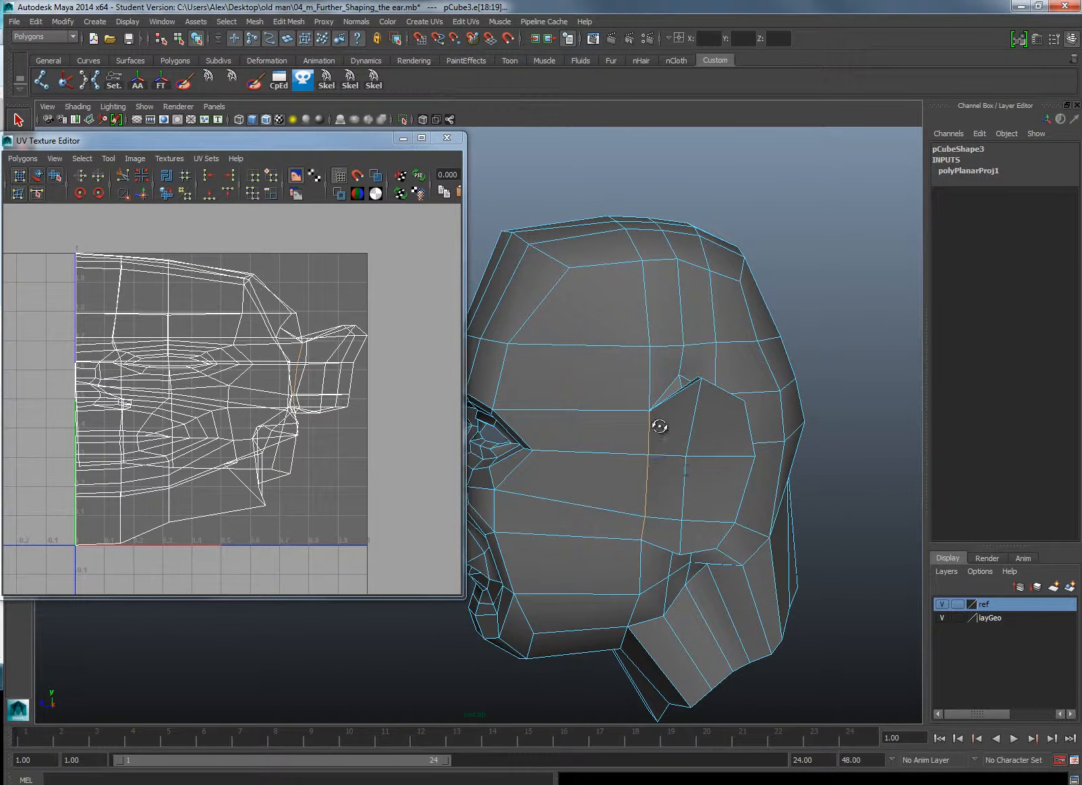
{"action": "left_click_drag", "start_coordinate": [657, 428], "coordinate": [662, 472], "text": "alt"}
{"action": "left_click_drag", "start_coordinate": [728, 480], "coordinate": [662, 466], "text": "alt"}
{"action": "scroll", "coordinate": [661, 439], "scroll_direction": "up", "scroll_amount": 3}
{"action": "mouse_move", "coordinate": [649, 347]}
{"action": "left_mouse_down", "text": "alt"}
{"action": "mouse_move", "coordinate": [645, 358]}
{"action": "mouse_move", "coordinate": [652, 343]}
{"action": "left_mouse_up", "text": "alt"}
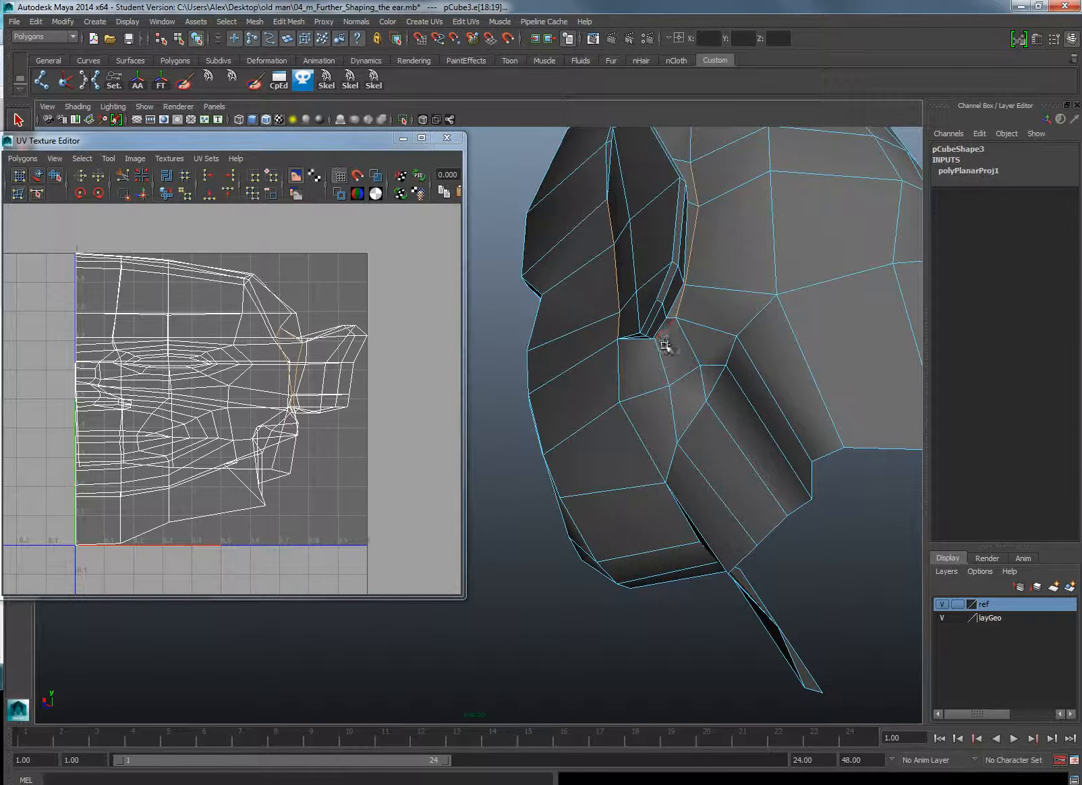
{"action": "scroll", "coordinate": [644, 350], "scroll_direction": "up", "scroll_amount": 3}
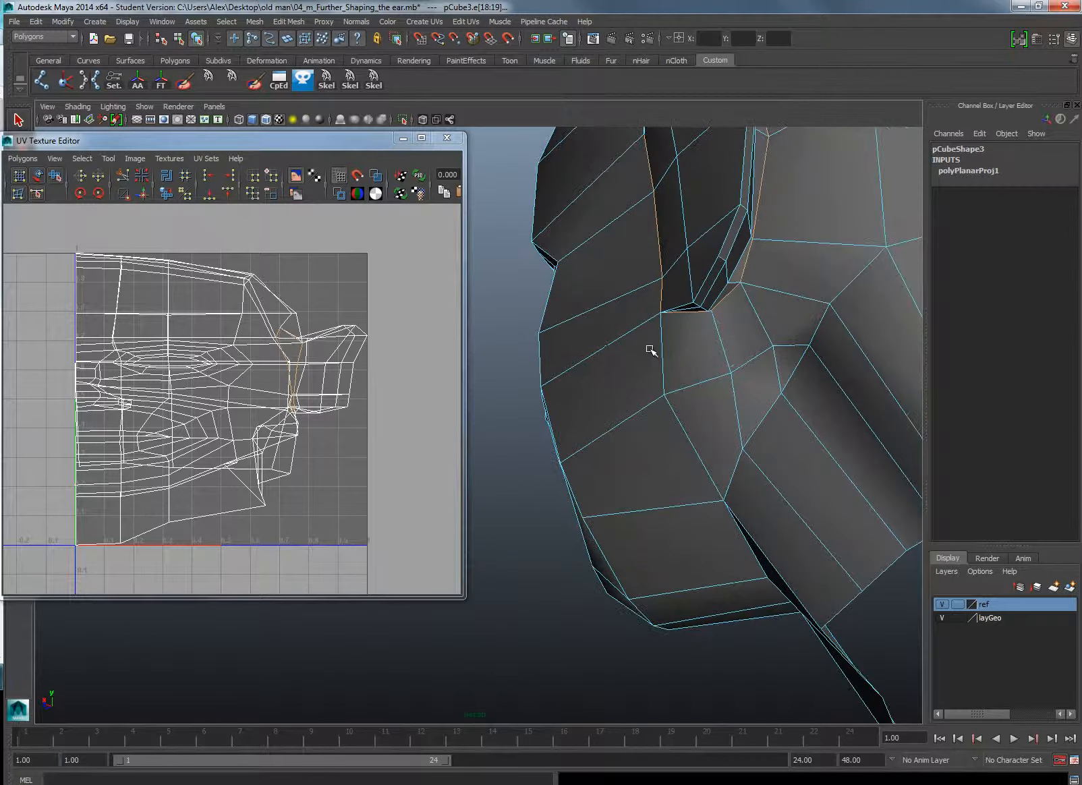
{"action": "left_click_drag", "start_coordinate": [645, 350], "coordinate": [649, 292], "text": "alt"}
{"action": "key", "text": "ctrl+z"}
{"action": "left_click_drag", "start_coordinate": [628, 176], "coordinate": [626, 253], "text": "alt"}
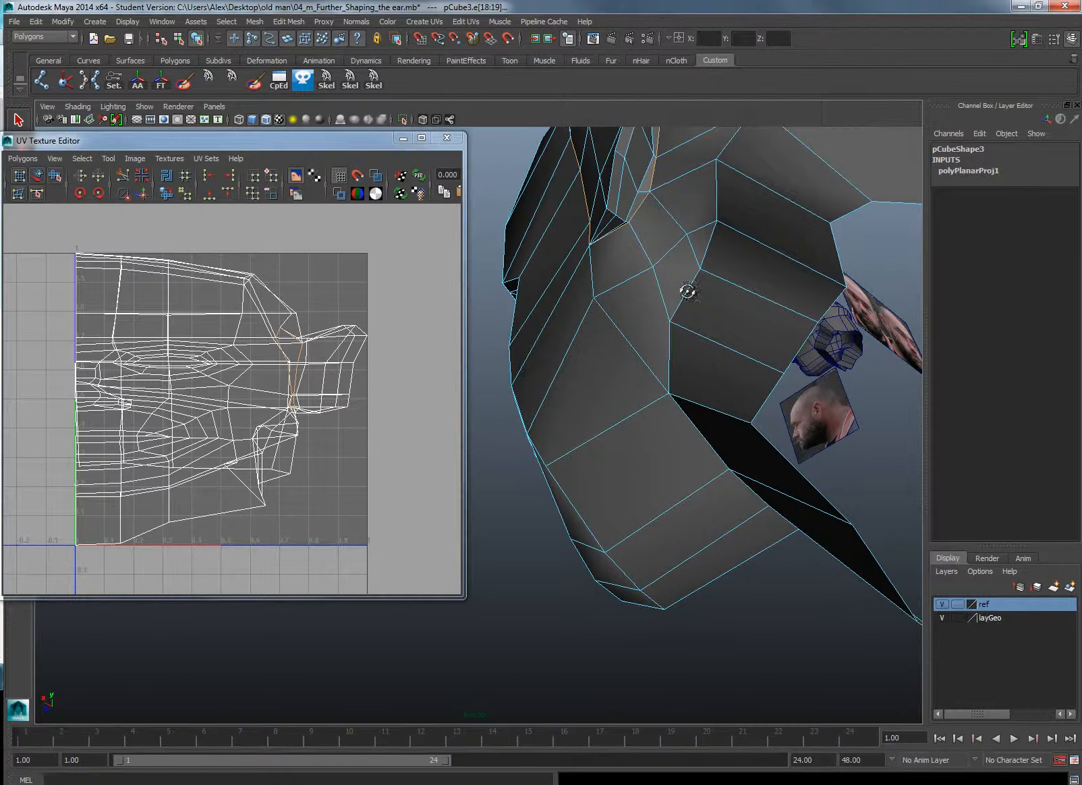
{"action": "left_click_drag", "start_coordinate": [686, 292], "coordinate": [618, 364], "text": "alt"}
{"action": "right_click_drag", "start_coordinate": [386, 285], "coordinate": [324, 290], "text": "shift"}
{"action": "scroll", "coordinate": [372, 324], "scroll_direction": "down", "scroll_amount": 1}
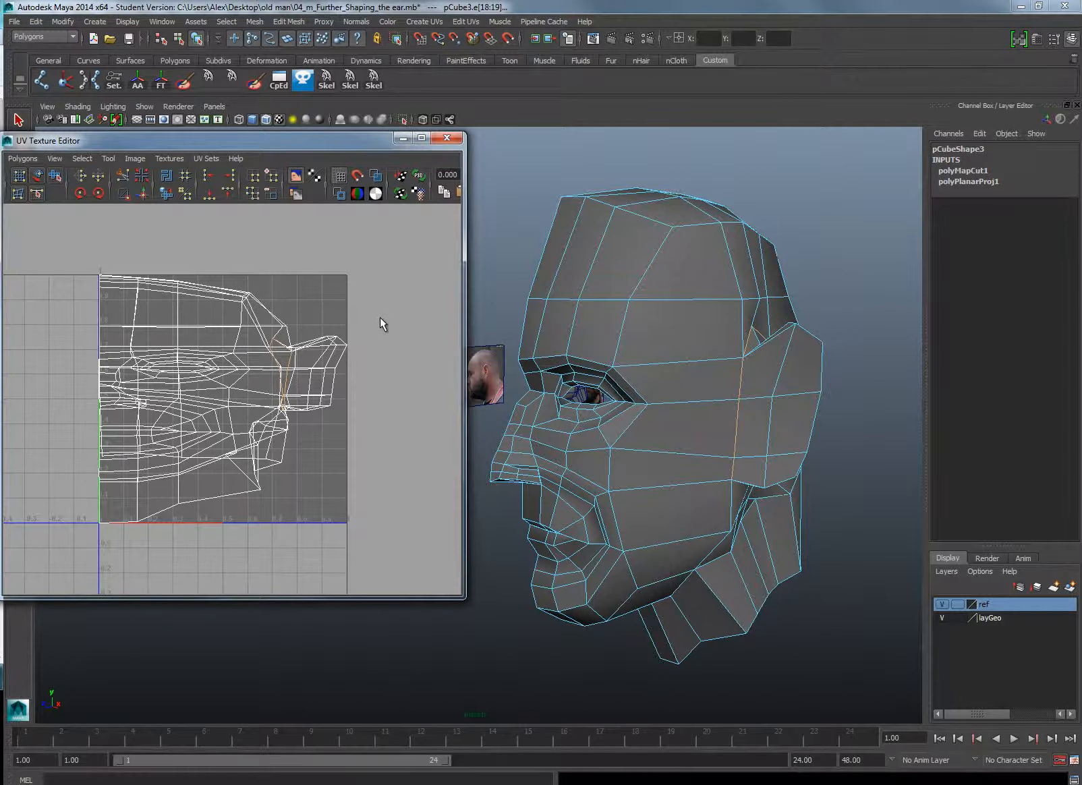
Step: Select the whole ear shell's UVs and move it to the right, outside the 0 to 1 UV square
{"action": "mouse_move", "coordinate": [330, 348]}
{"action": "right_mouse_down"}
{"action": "mouse_move", "coordinate": [363, 354]}
{"action": "mouse_move", "coordinate": [343, 348]}
{"action": "right_mouse_up"}
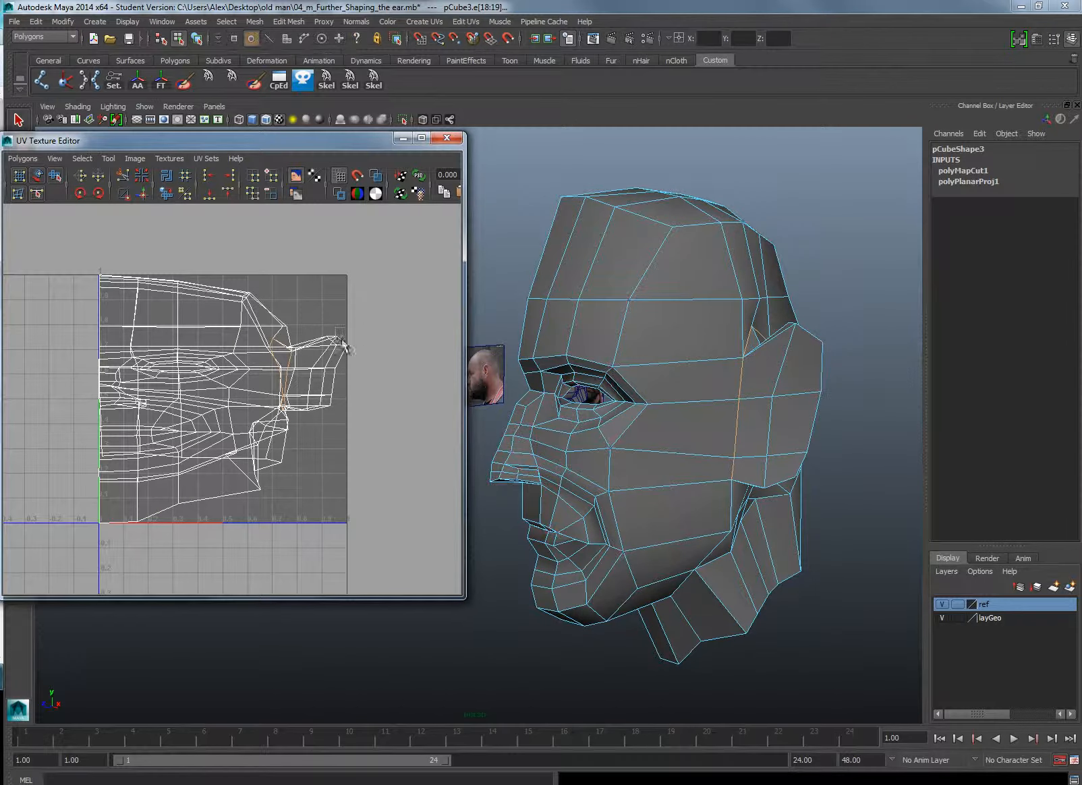
{"action": "left_click_drag", "start_coordinate": [343, 343], "coordinate": [353, 358]}
{"action": "right_click_drag", "start_coordinate": [343, 347], "coordinate": [394, 333], "text": "ctrl"}
{"action": "scroll", "coordinate": [338, 361], "scroll_direction": "down", "scroll_amount": 1}
{"action": "key", "text": "w"}
{"action": "middle_click_drag", "start_coordinate": [288, 398], "coordinate": [381, 367]}
Step: Return to object mode and display the mesh's texture borders as thick lines to check the ear seam
{"action": "scroll", "coordinate": [701, 419], "scroll_direction": "up", "scroll_amount": 3}
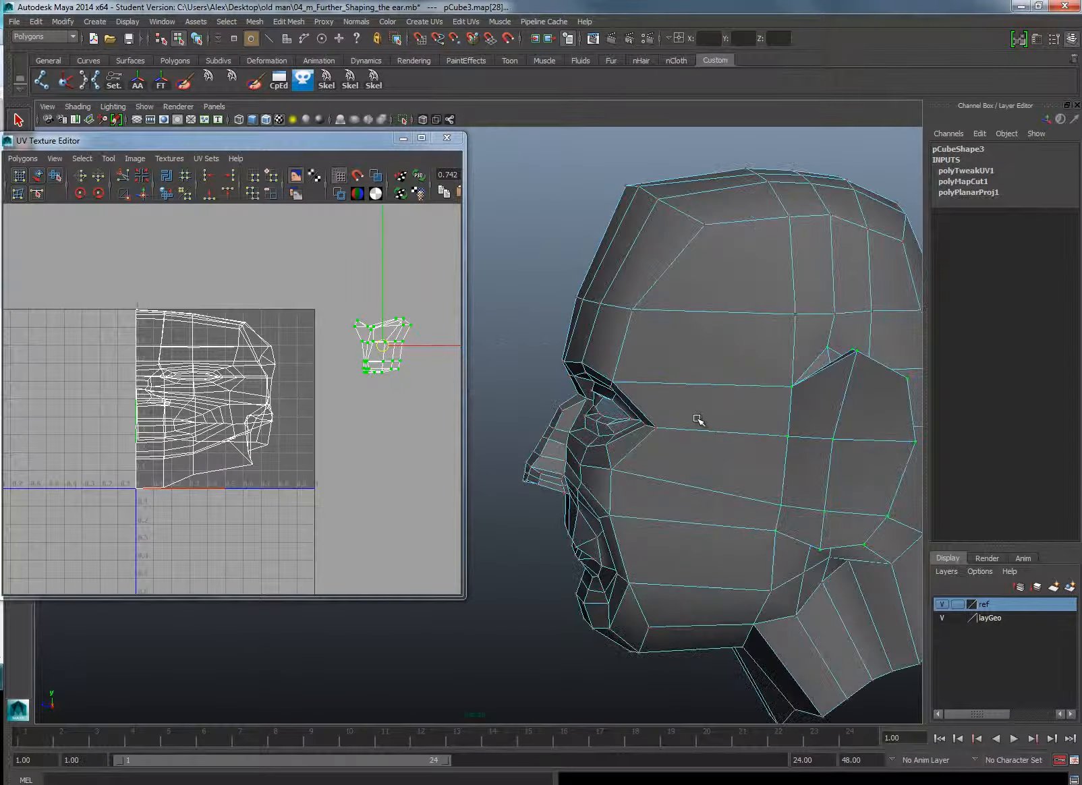
{"action": "right_click_drag", "start_coordinate": [824, 386], "coordinate": [870, 367]}
{"action": "scroll", "coordinate": [706, 349], "scroll_direction": "down", "scroll_amount": 3}
{"action": "left_click_drag", "start_coordinate": [735, 358], "coordinate": [723, 370], "text": "alt"}
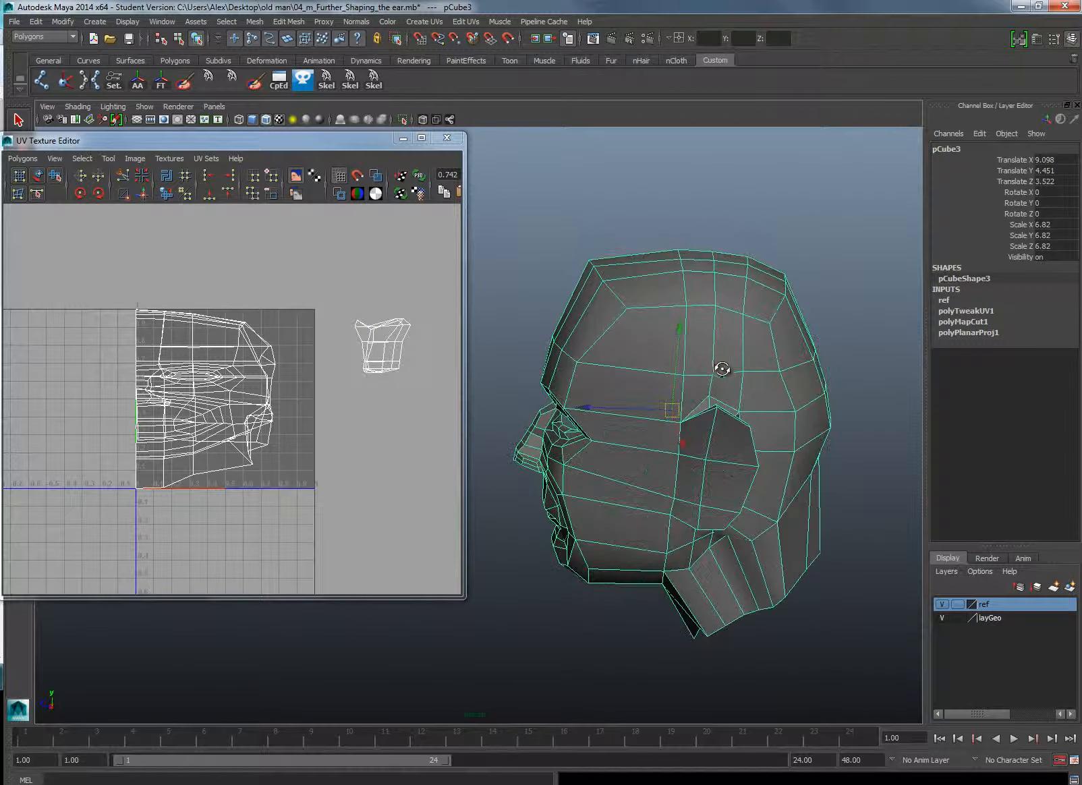
{"action": "left_click", "coordinate": [339, 191]}
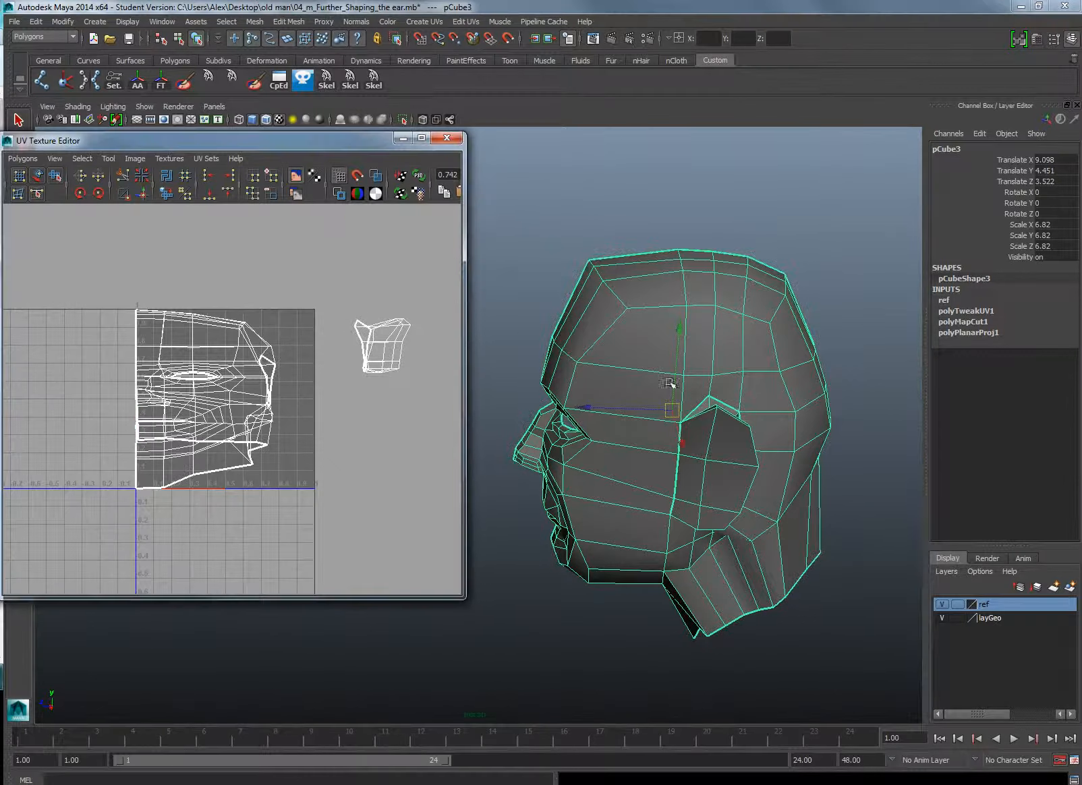
{"action": "left_click_drag", "start_coordinate": [752, 429], "coordinate": [700, 422], "text": "alt"}
{"action": "left_click", "coordinate": [704, 217]}
{"action": "left_click", "coordinate": [701, 423]}
{"action": "left_click_drag", "start_coordinate": [636, 370], "coordinate": [467, 428], "text": "alt"}
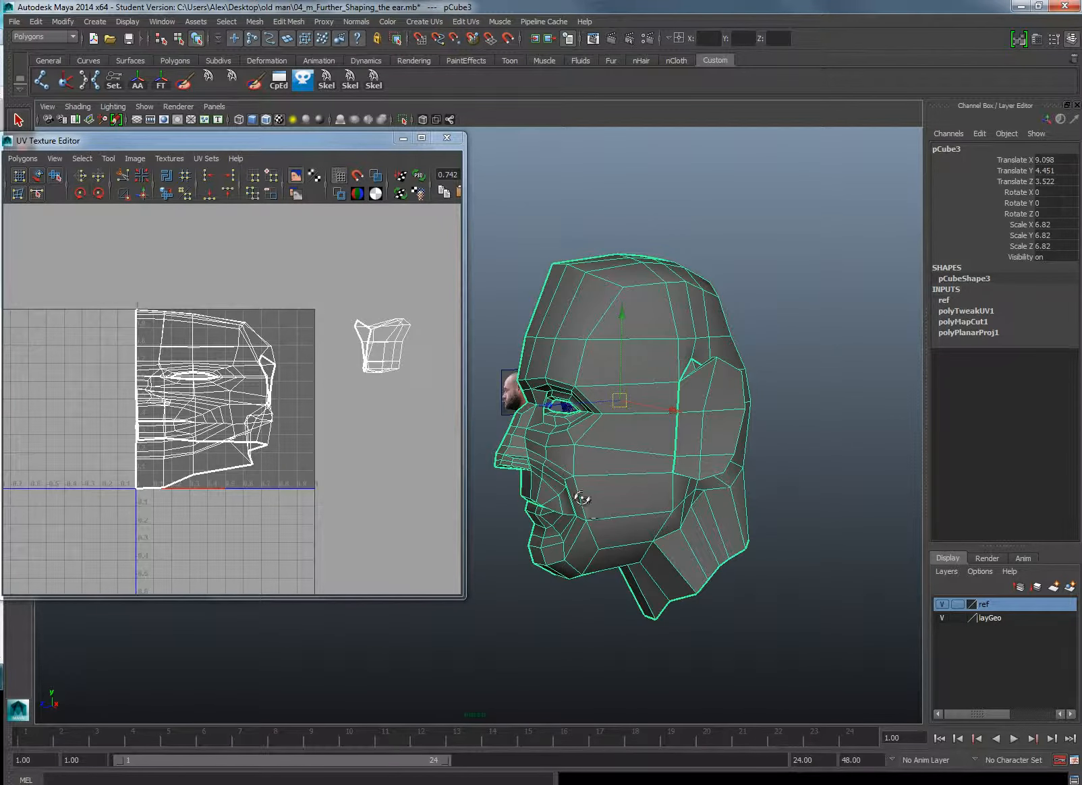
{"action": "left_click_drag", "start_coordinate": [585, 500], "coordinate": [582, 500], "text": "alt"}
Step: Select the edge loop along the jawline and around the back of the neck, and cut the UVs along it
{"action": "right_click_drag", "start_coordinate": [734, 537], "coordinate": [729, 499]}
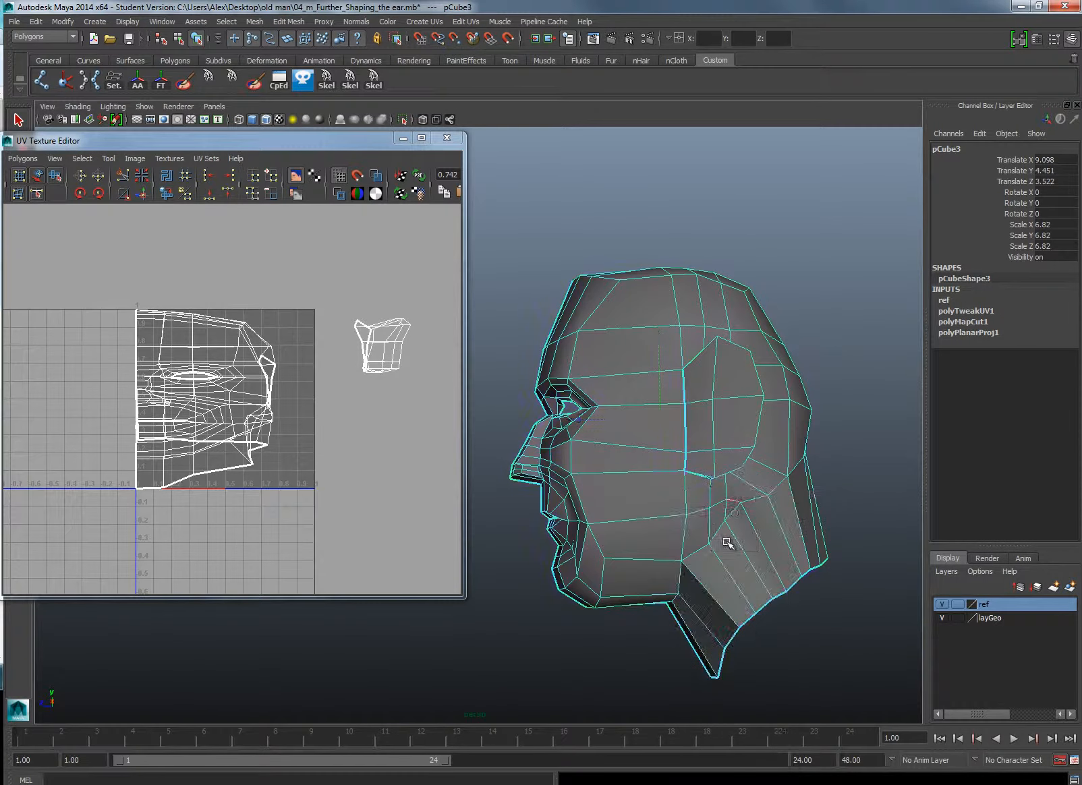
{"action": "left_click", "coordinate": [719, 529]}
{"action": "double_click", "coordinate": [720, 529]}
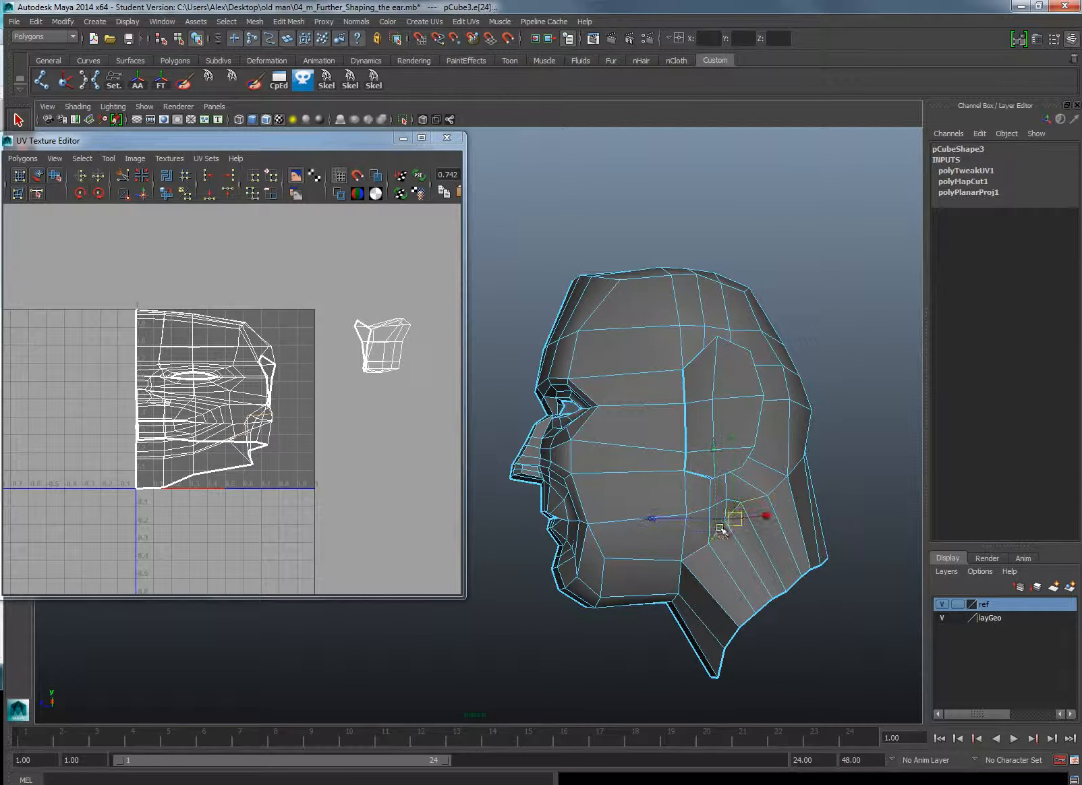
{"action": "double_click", "coordinate": [680, 573], "text": "shift"}
{"action": "left_click_drag", "start_coordinate": [667, 587], "coordinate": [578, 584], "text": "alt"}
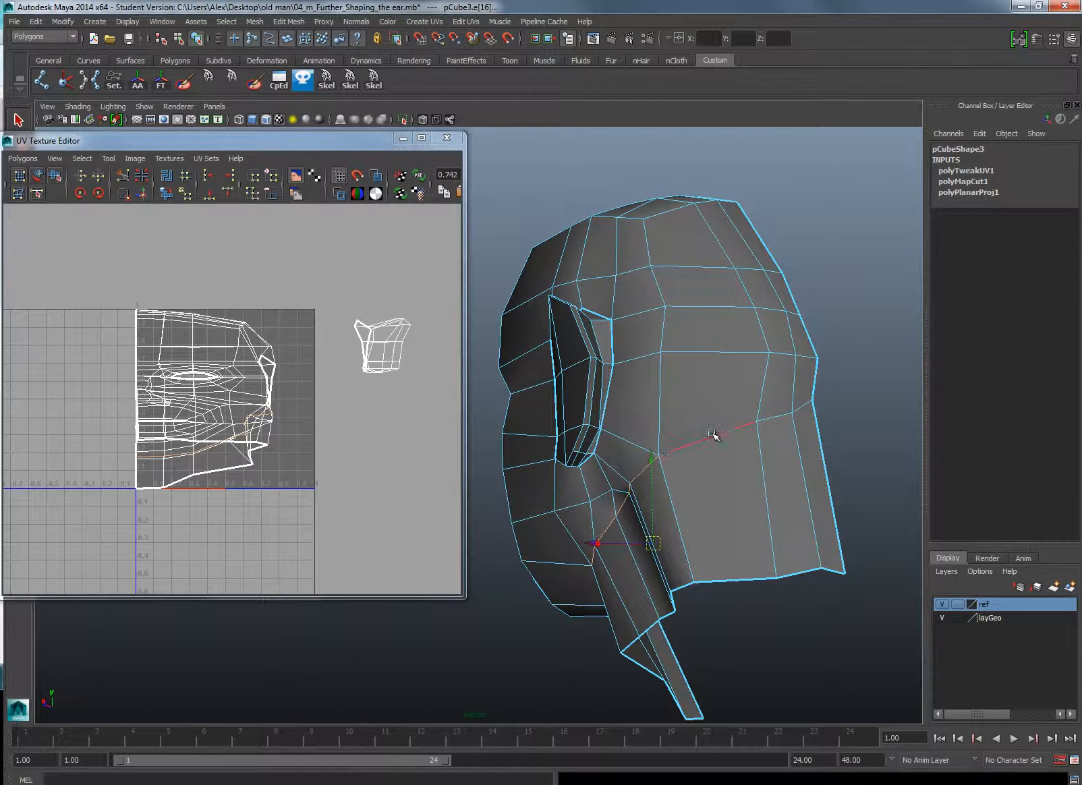
{"action": "left_click_drag", "start_coordinate": [637, 496], "coordinate": [716, 519], "text": "alt"}
{"action": "left_click_drag", "start_coordinate": [647, 530], "coordinate": [664, 514], "text": "alt"}
{"action": "right_click", "coordinate": [348, 440], "text": "shift"}
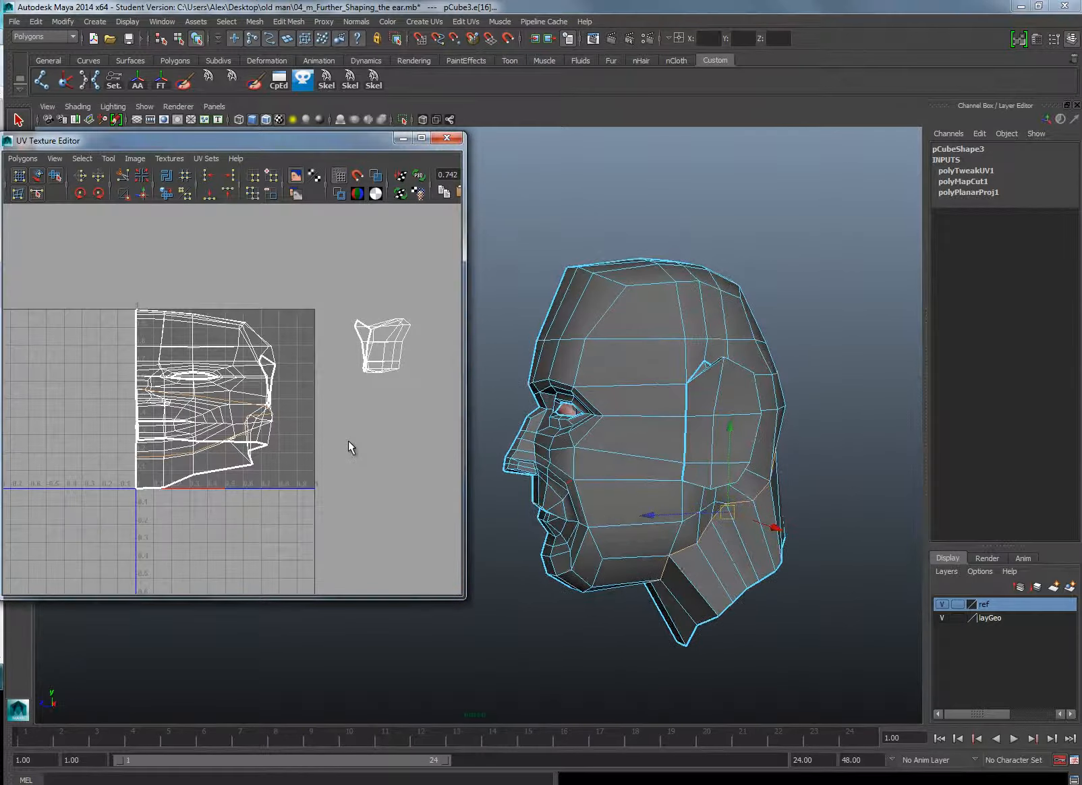
{"action": "left_click", "coordinate": [287, 442]}
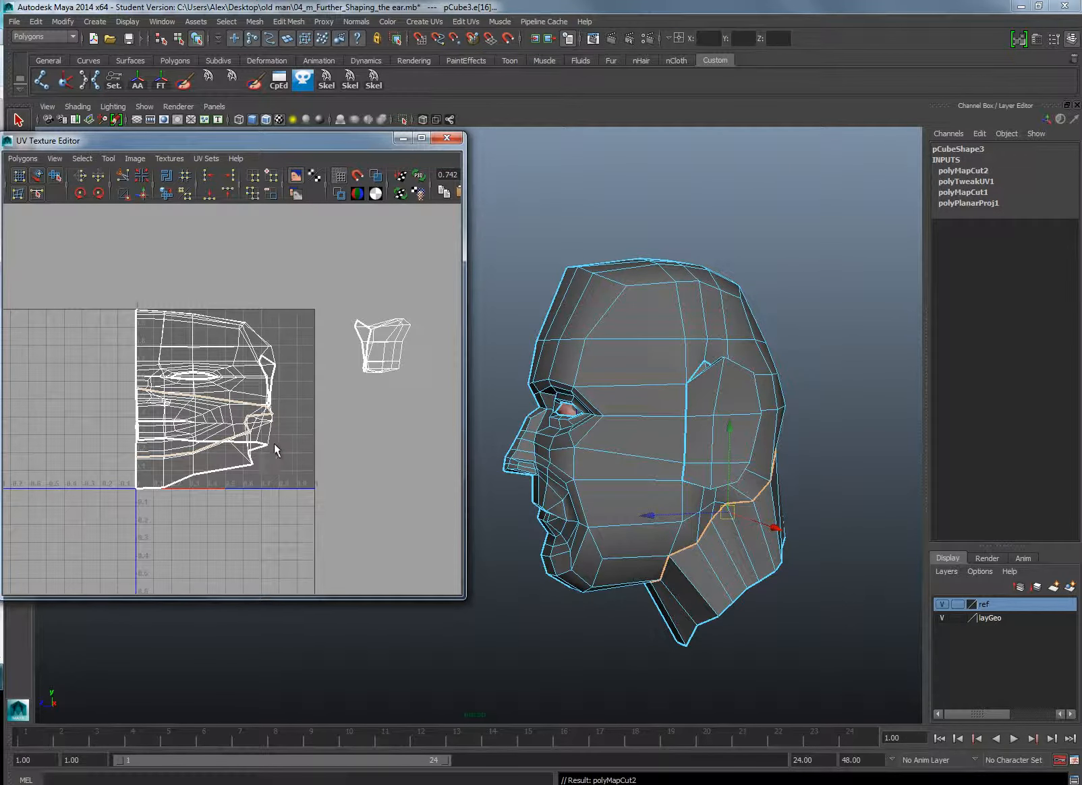
Step: Select the neck shell's UVs and move it outside the 0 to 1 UV square, below the ear shell
{"action": "right_click_drag", "start_coordinate": [259, 457], "coordinate": [309, 455]}
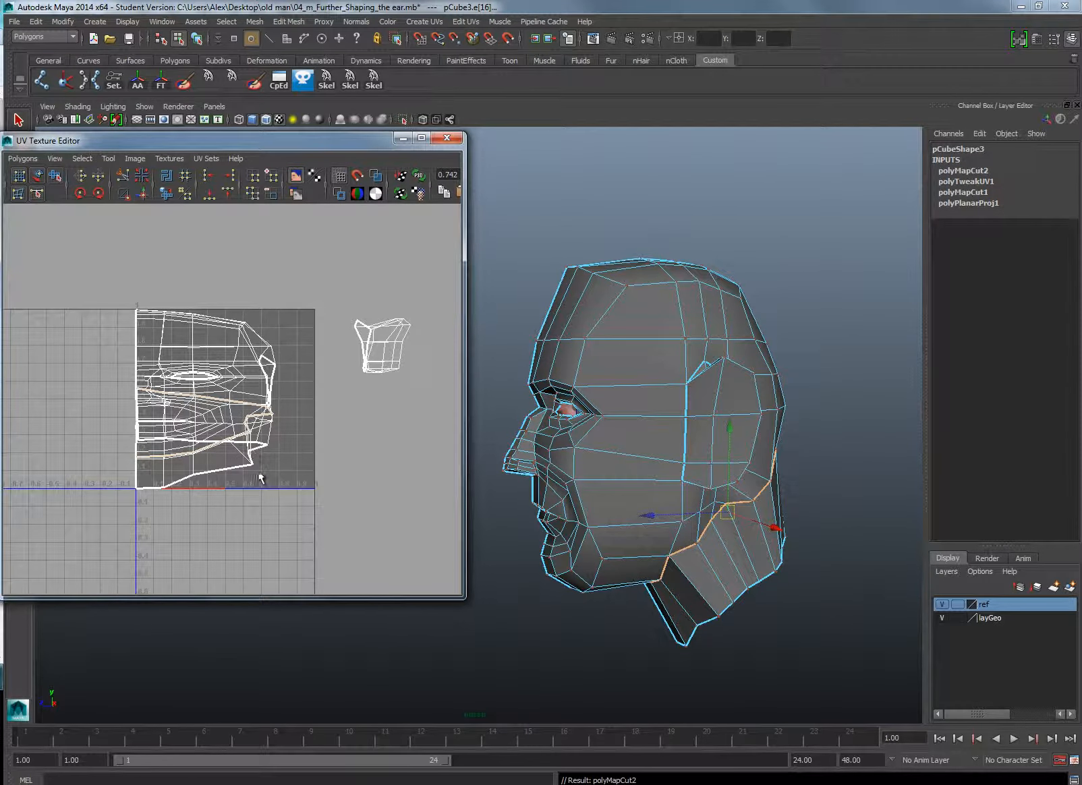
{"action": "left_click_drag", "start_coordinate": [259, 473], "coordinate": [413, 445]}
{"action": "right_click", "coordinate": [250, 461], "text": "ctrl"}
{"action": "left_click", "coordinate": [296, 445]}
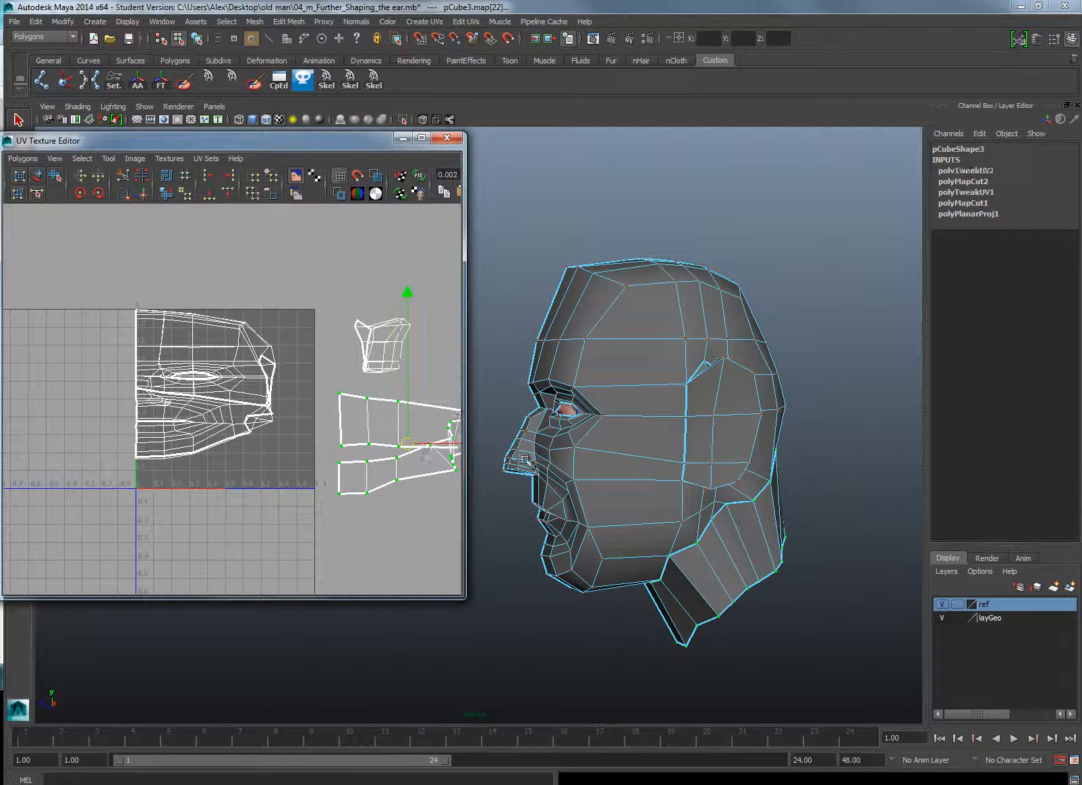
{"action": "middle_click_drag", "start_coordinate": [144, 397], "coordinate": [155, 397], "text": "alt"}
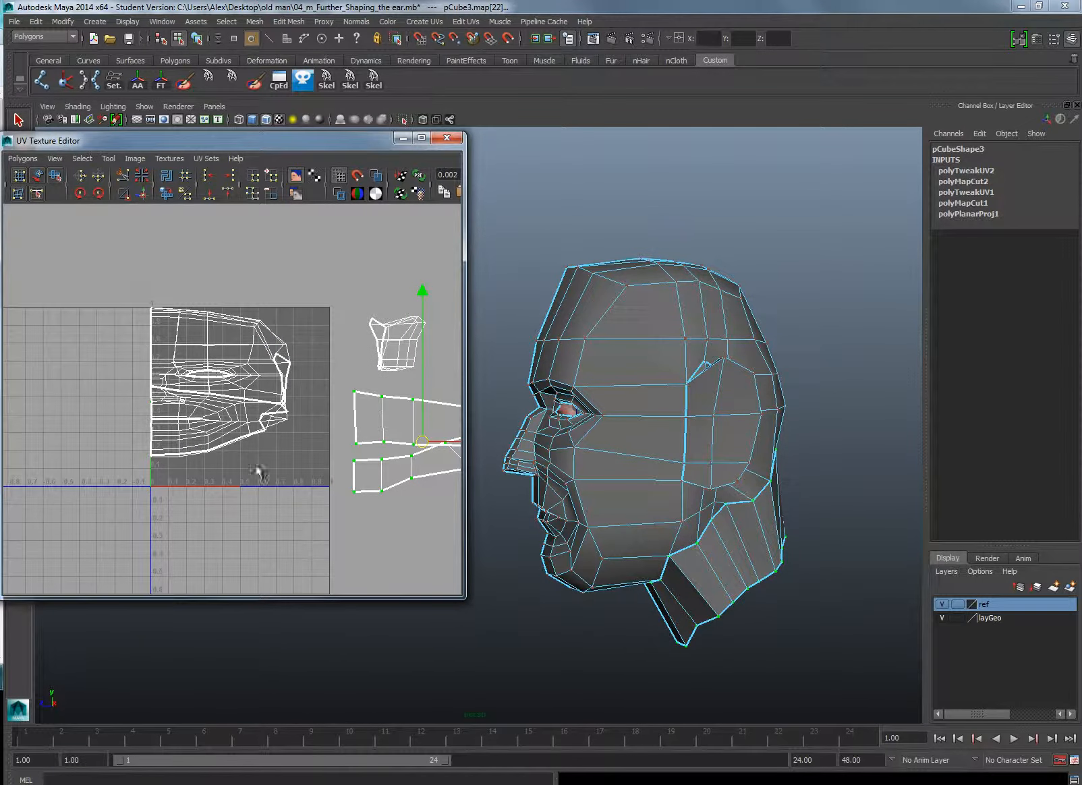
Step: Select the main head shell's UVs, then unfold and relax them with the Smooth UV tool
{"action": "left_click_drag", "start_coordinate": [287, 497], "coordinate": [305, 498]}
{"action": "right_click_drag", "start_coordinate": [223, 405], "coordinate": [223, 459], "text": "ctrl"}
{"action": "mouse_move", "coordinate": [681, 355]}
{"action": "left_mouse_down", "text": "alt"}
{"action": "mouse_move", "coordinate": [721, 350]}
{"action": "mouse_move", "coordinate": [558, 379]}
{"action": "mouse_move", "coordinate": [628, 320]}
{"action": "mouse_move", "coordinate": [671, 331]}
{"action": "left_mouse_up", "text": "alt"}
{"action": "scroll", "coordinate": [722, 350], "scroll_direction": "down", "scroll_amount": 4}
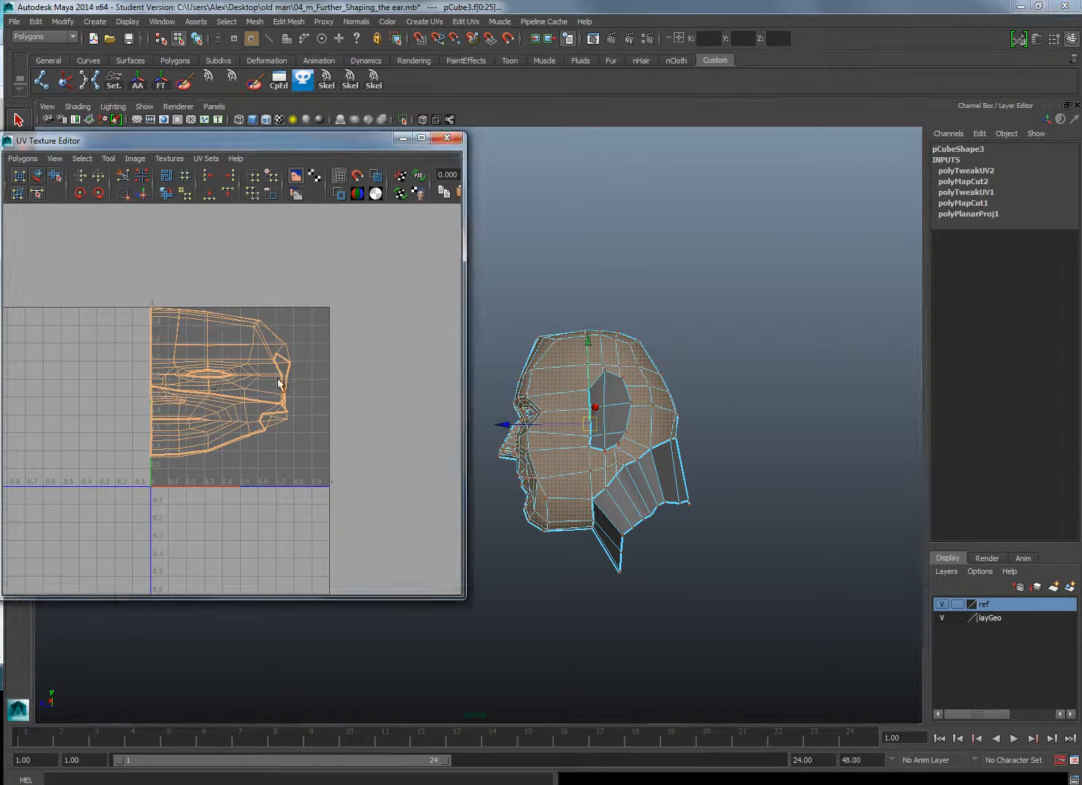
{"action": "right_click_drag", "start_coordinate": [278, 379], "coordinate": [299, 392], "text": "ctrl"}
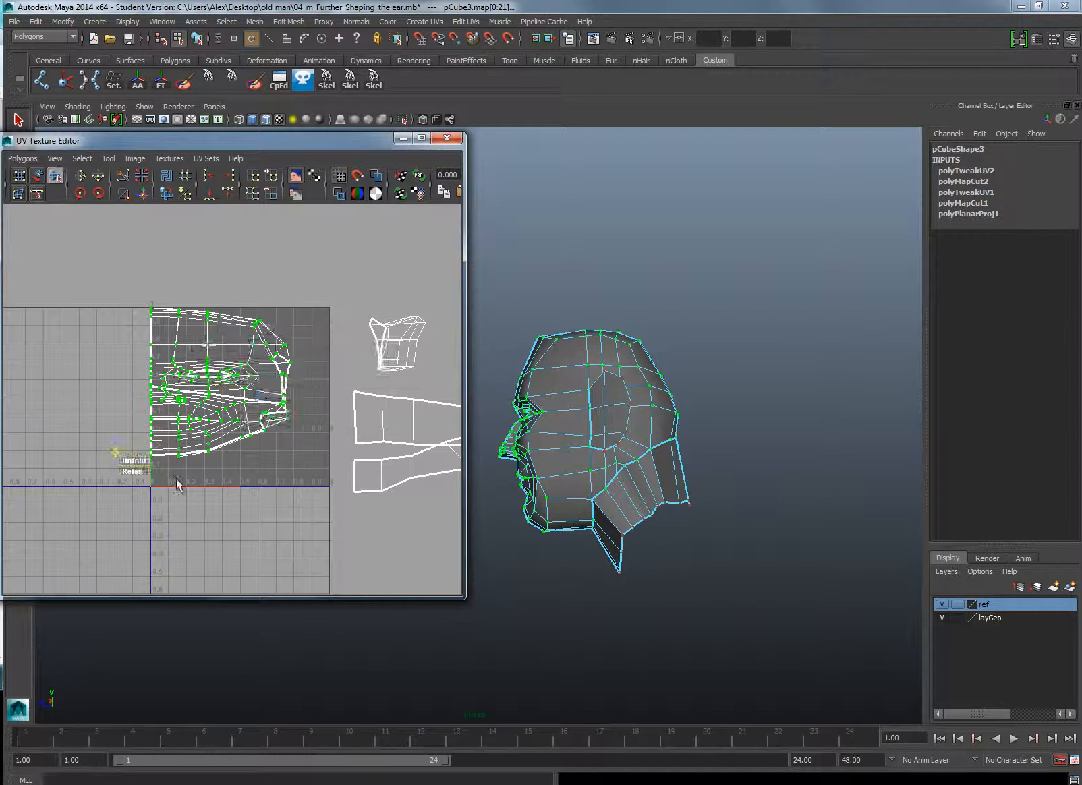
{"action": "left_click_drag", "start_coordinate": [146, 463], "coordinate": [440, 426]}
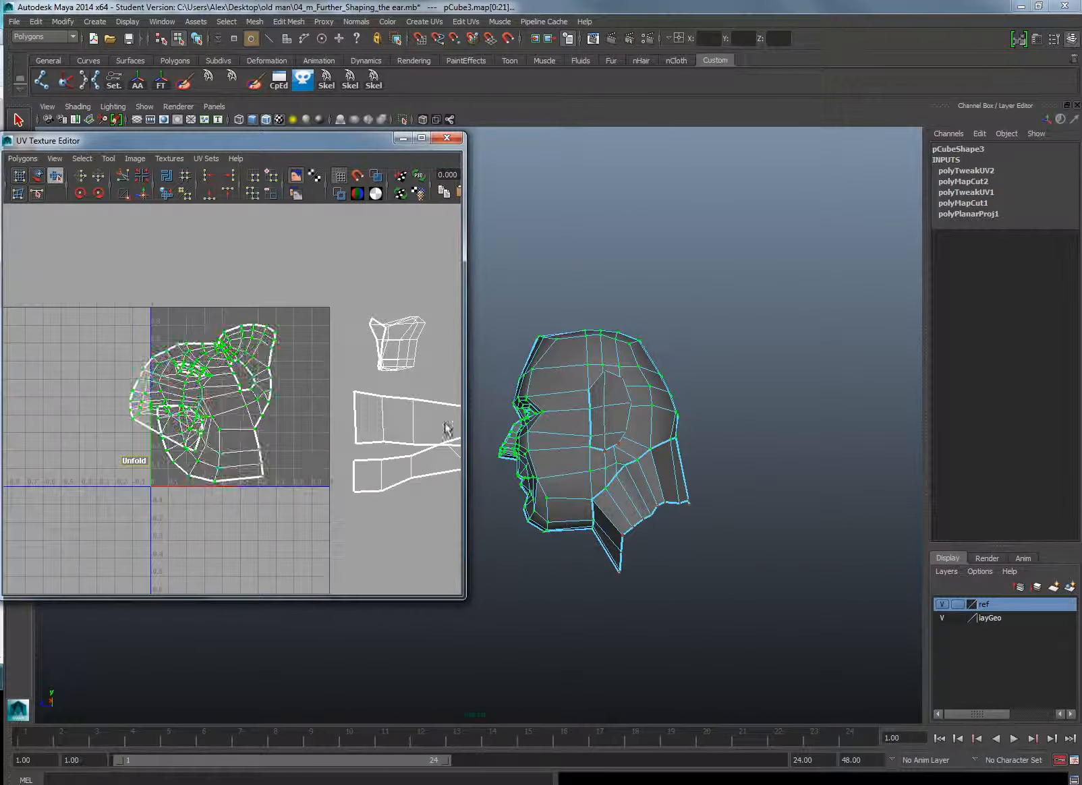
{"action": "left_click_drag", "start_coordinate": [144, 464], "coordinate": [550, 437]}
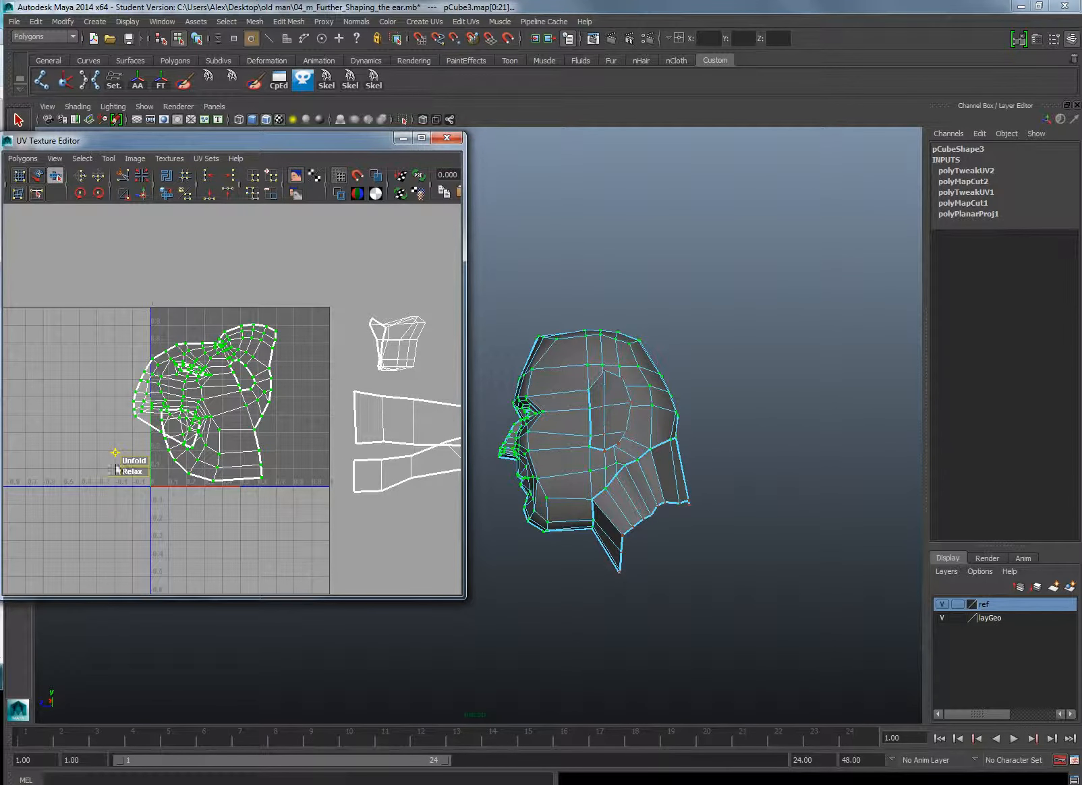
{"action": "left_click_drag", "start_coordinate": [133, 471], "coordinate": [463, 441]}
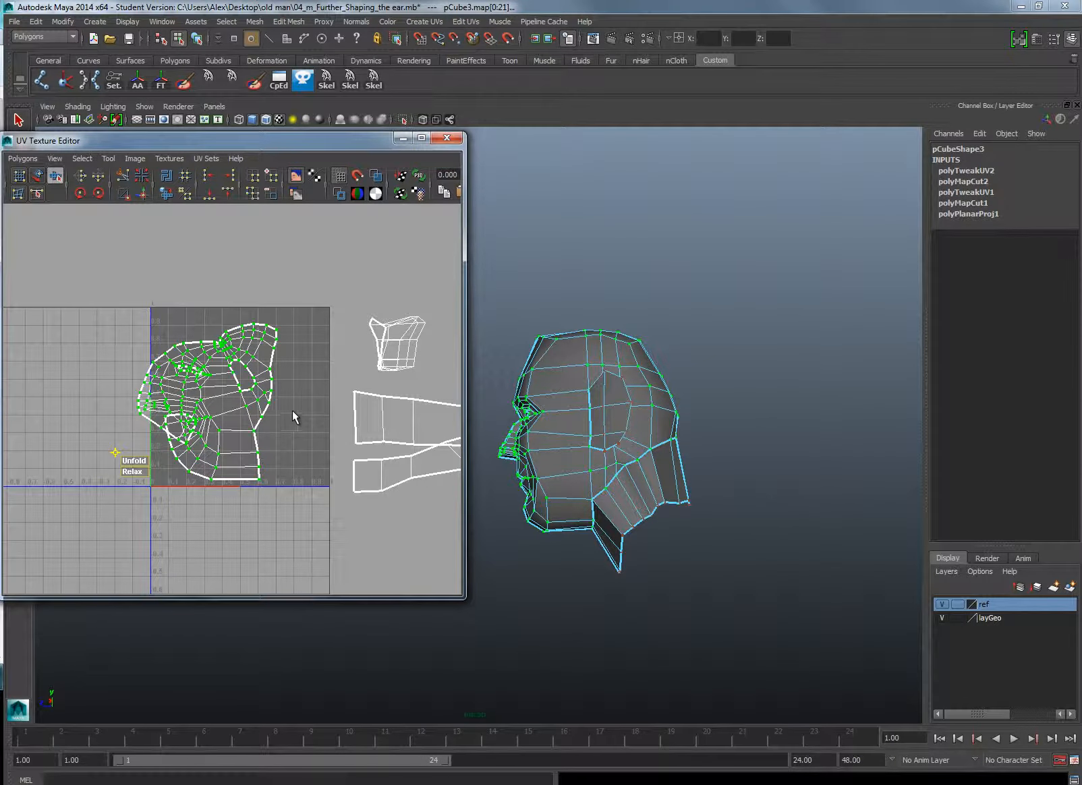
Step: Run Unfold on the main head shell's UVs, then keep unfolding it with the Smooth UV tool until its mesh spreads out evenly
{"action": "right_click_drag", "start_coordinate": [293, 410], "coordinate": [292, 373], "text": "shift"}
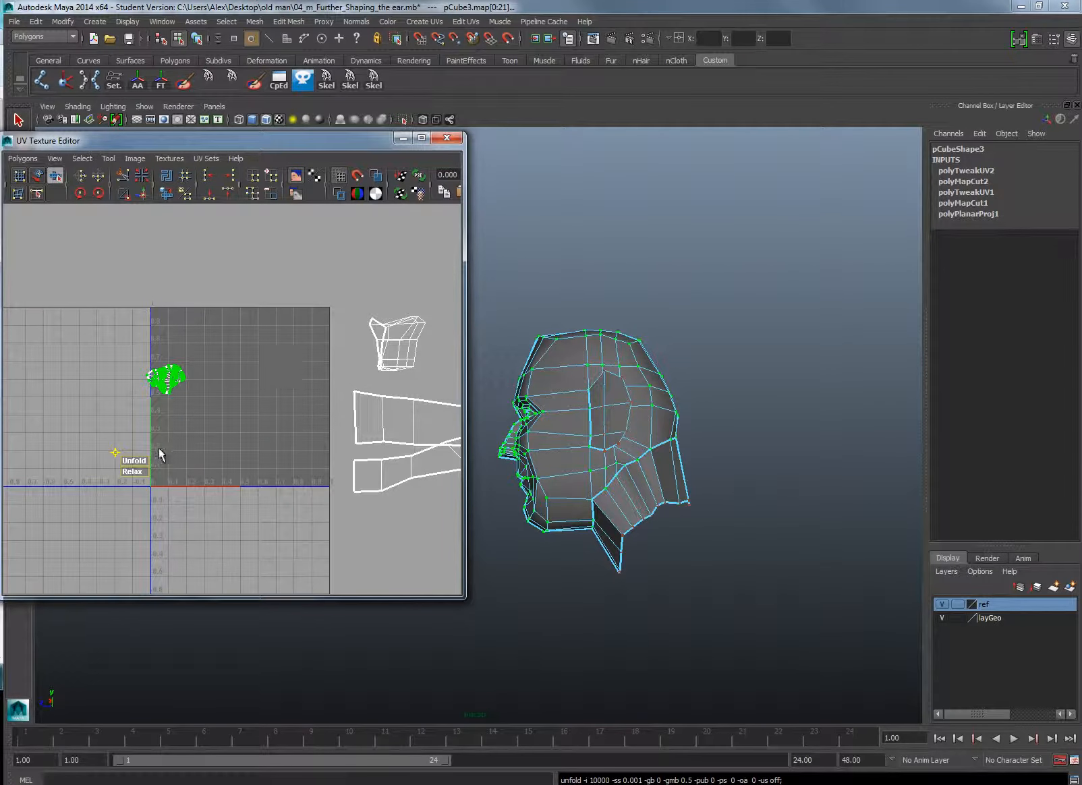
{"action": "right_click_drag", "start_coordinate": [206, 426], "coordinate": [207, 446], "text": "shift"}
{"action": "left_click_drag", "start_coordinate": [193, 391], "coordinate": [392, 359]}
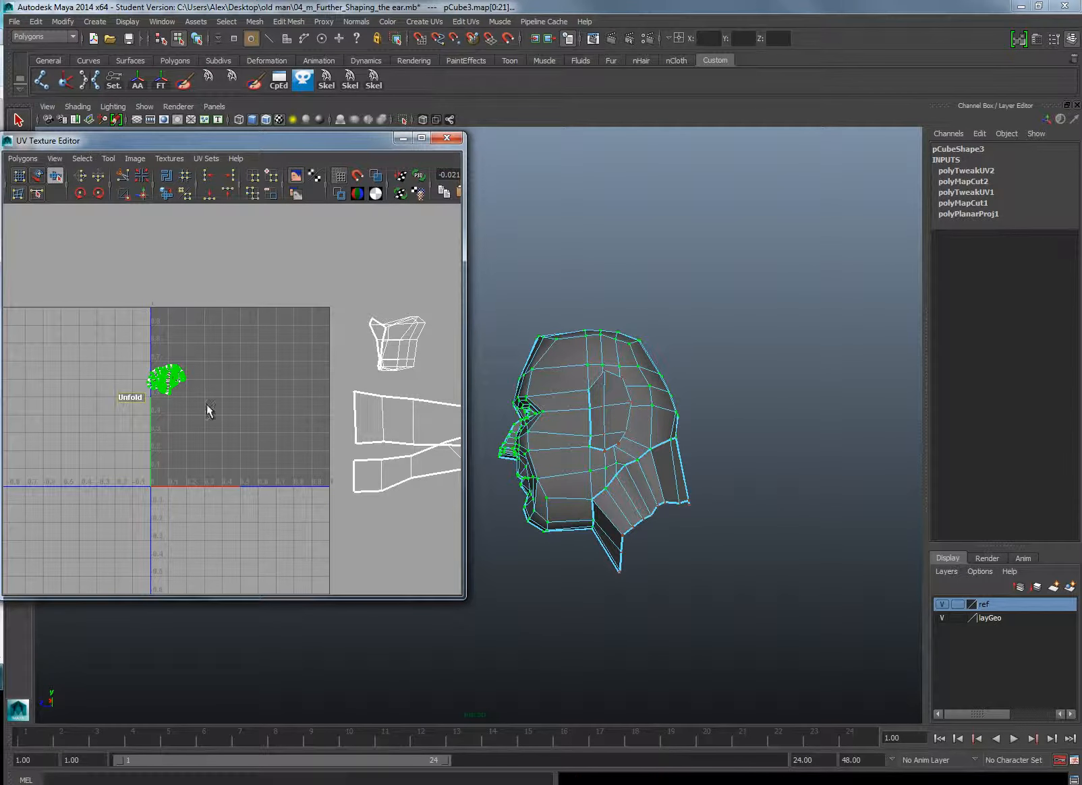
{"action": "left_click_drag", "start_coordinate": [131, 397], "coordinate": [474, 353]}
{"action": "left_click_drag", "start_coordinate": [140, 398], "coordinate": [369, 375]}
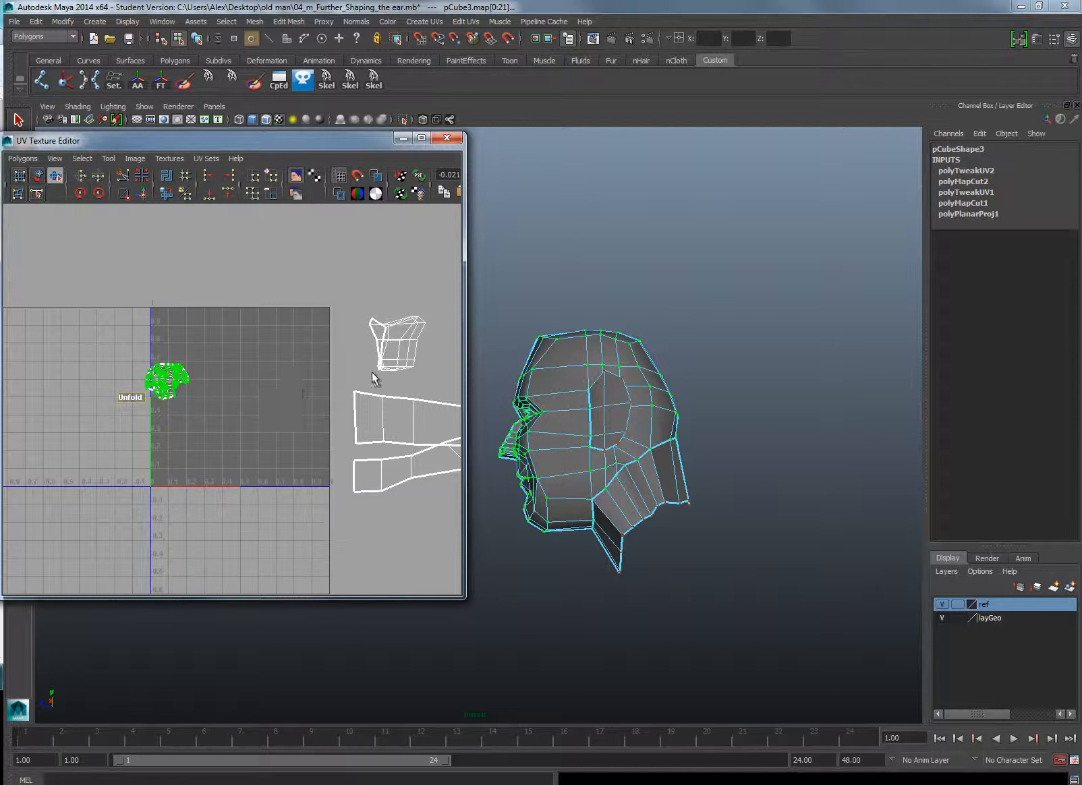
{"action": "left_click_drag", "start_coordinate": [139, 397], "coordinate": [336, 365]}
{"action": "left_click_drag", "start_coordinate": [132, 398], "coordinate": [400, 348]}
{"action": "left_click_drag", "start_coordinate": [131, 399], "coordinate": [420, 353]}
{"action": "left_click_drag", "start_coordinate": [124, 402], "coordinate": [500, 352]}
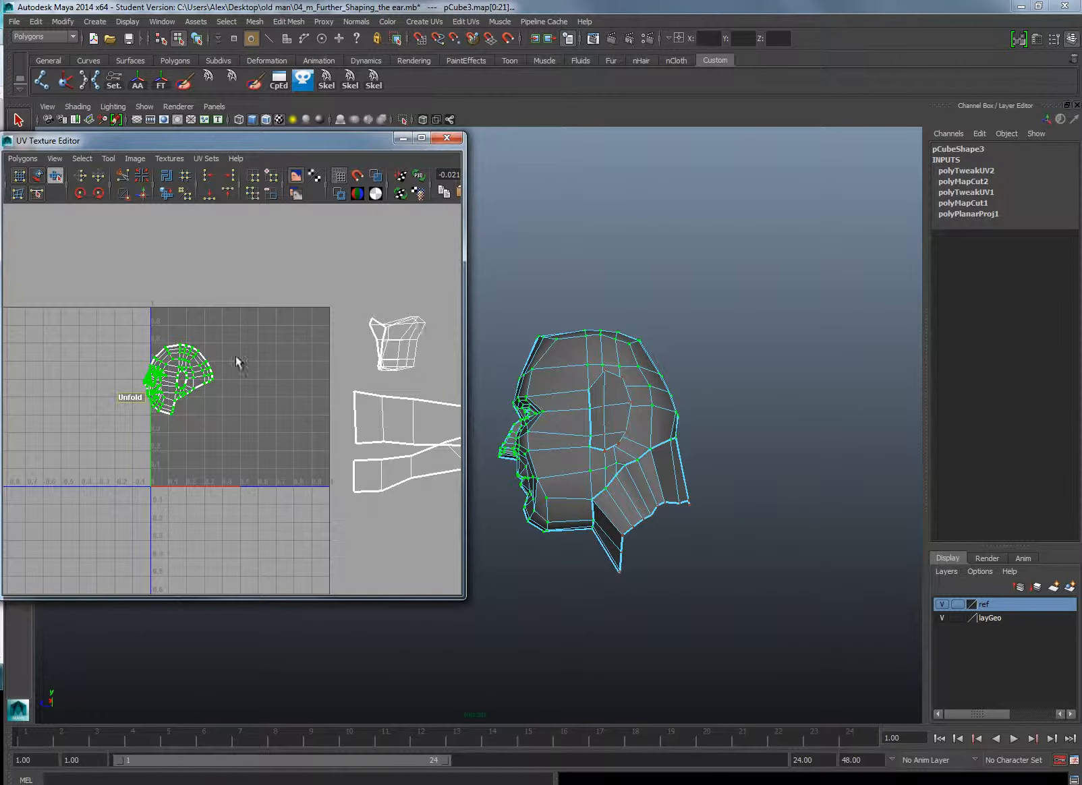
{"action": "left_click_drag", "start_coordinate": [134, 399], "coordinate": [438, 352]}
Step: Scale the main head shell up uniformly in the UV editor and rotate it slightly counterclockwise so the profile sits upright
{"action": "scroll", "coordinate": [290, 382], "scroll_direction": "up", "scroll_amount": 4}
{"action": "middle_click_drag", "start_coordinate": [110, 434], "coordinate": [200, 454], "text": "alt"}
{"action": "key", "text": "w"}
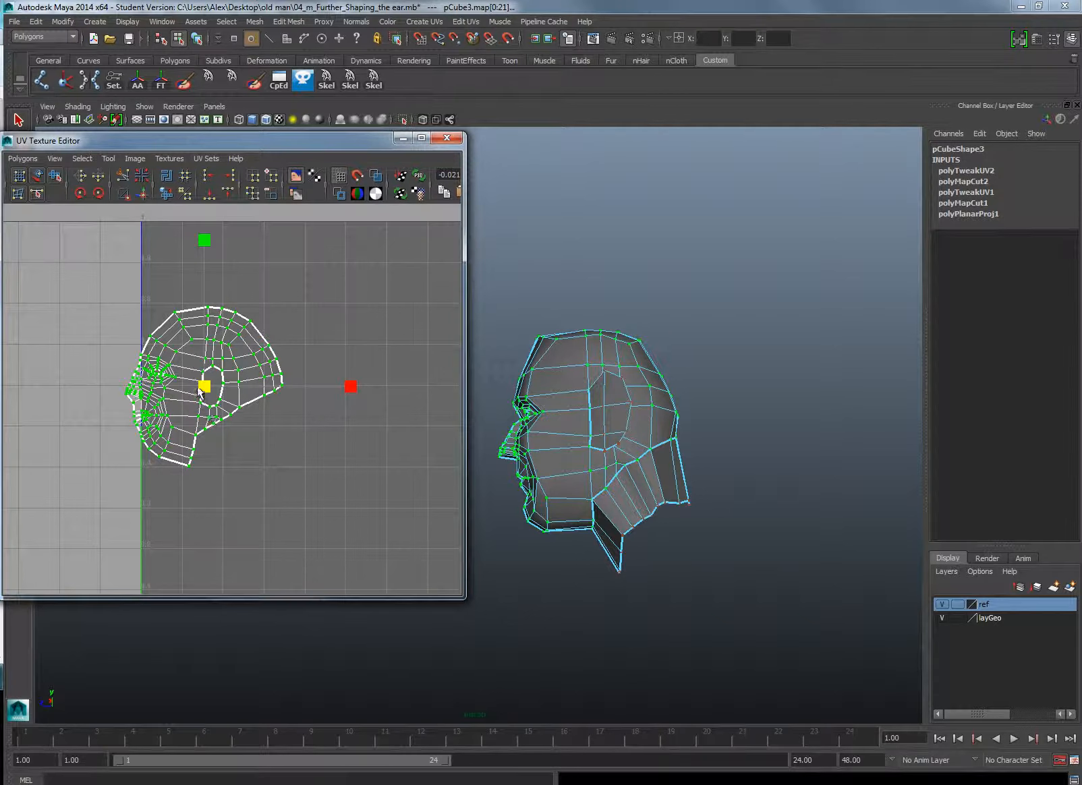
{"action": "left_click_drag", "start_coordinate": [203, 389], "coordinate": [442, 232]}
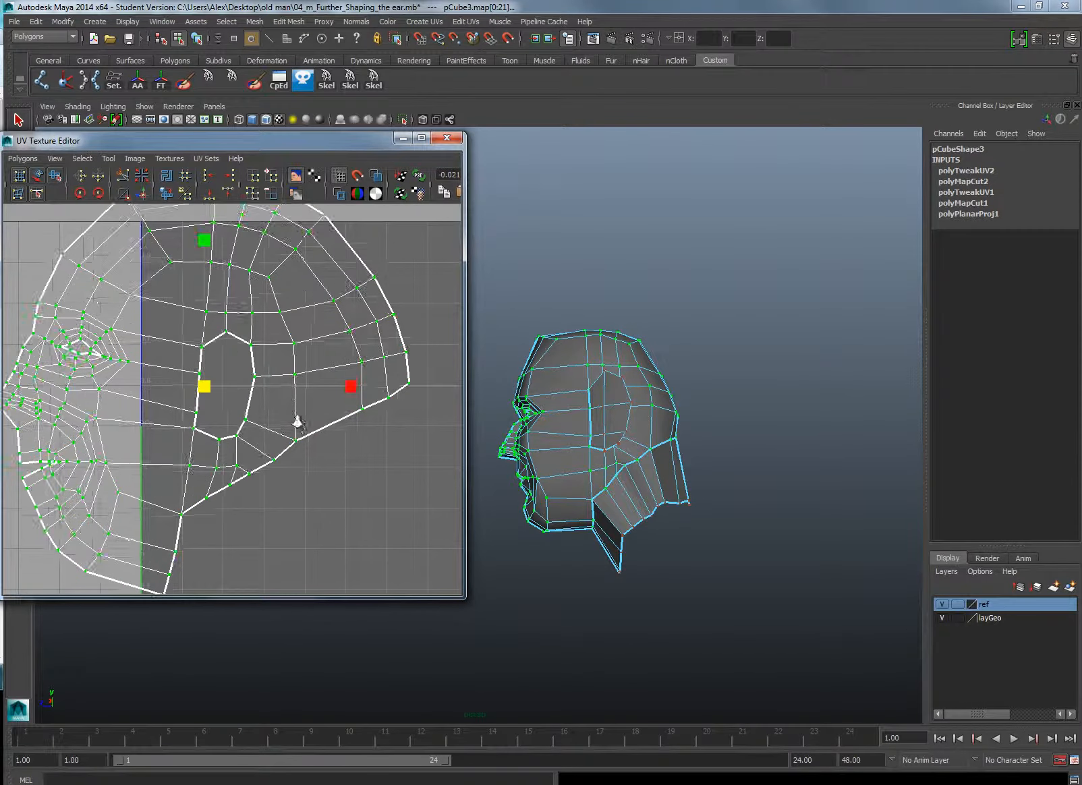
{"action": "scroll", "coordinate": [269, 397], "scroll_direction": "down", "scroll_amount": 3}
{"action": "middle_click_drag", "start_coordinate": [268, 391], "coordinate": [235, 323], "text": "alt"}
{"action": "scroll", "coordinate": [182, 327], "scroll_direction": "up", "scroll_amount": 3}
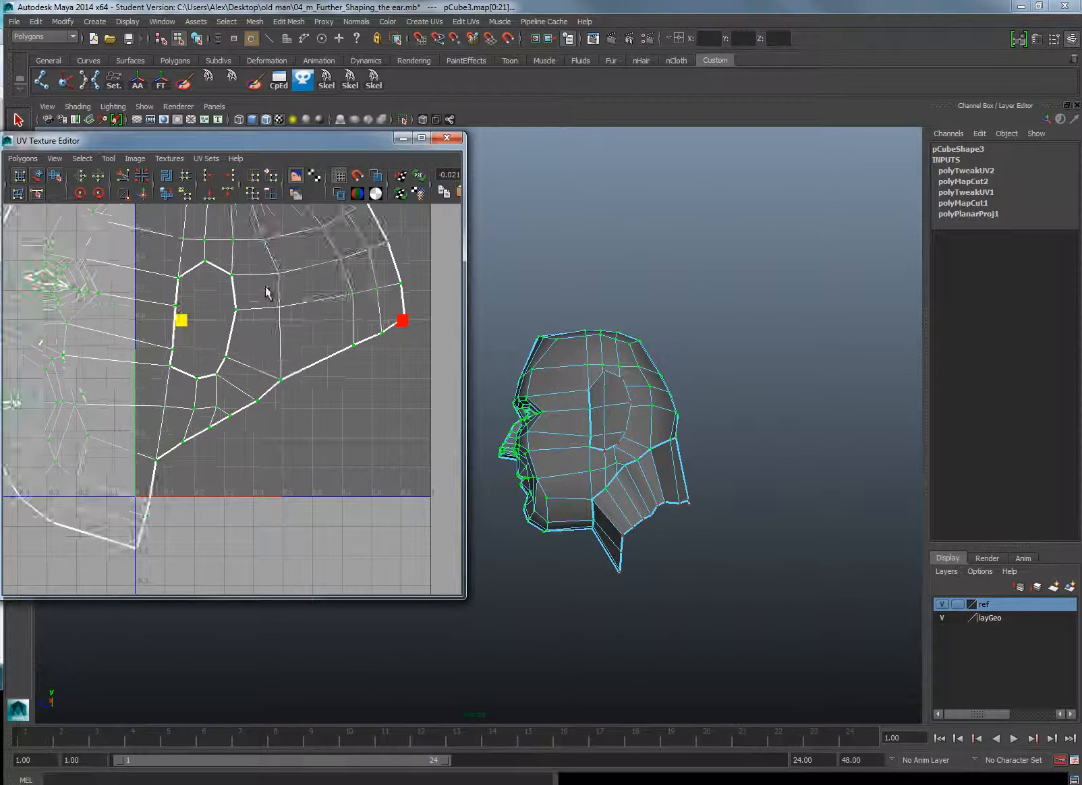
{"action": "scroll", "coordinate": [177, 432], "scroll_direction": "down", "scroll_amount": 6}
{"action": "scroll", "coordinate": [178, 433], "scroll_direction": "down", "scroll_amount": 1}
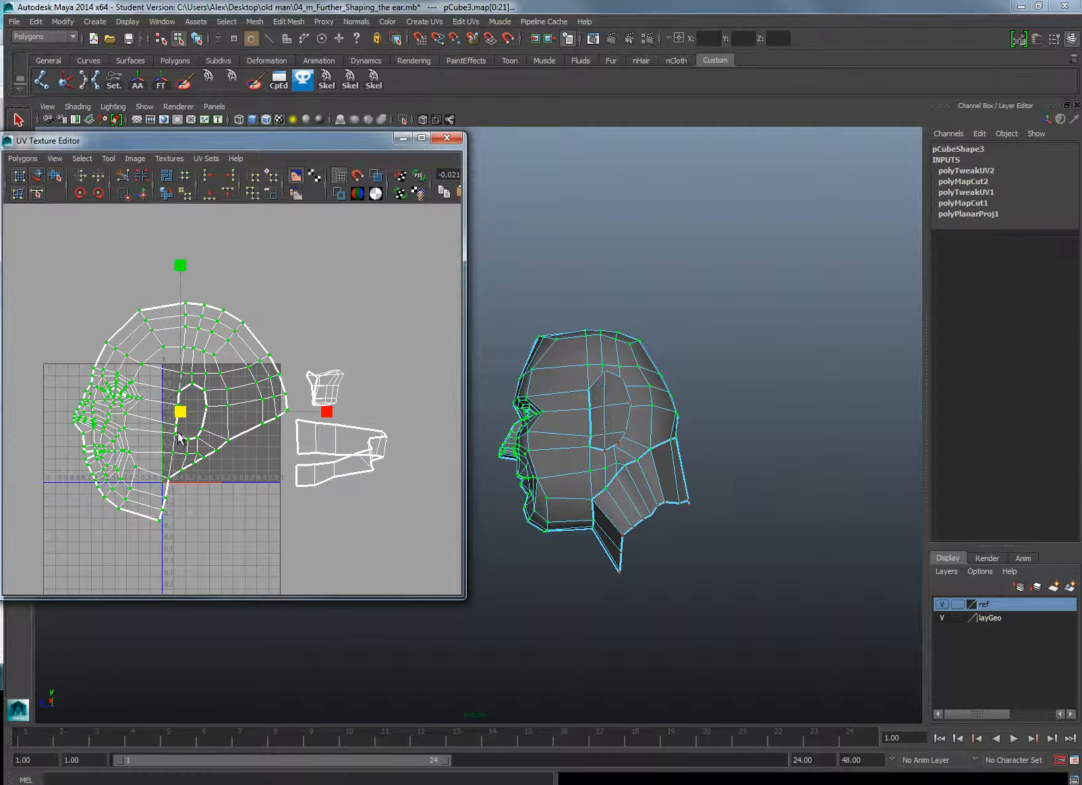
{"action": "key", "text": "e"}
{"action": "left_click_drag", "start_coordinate": [290, 315], "coordinate": [264, 304]}
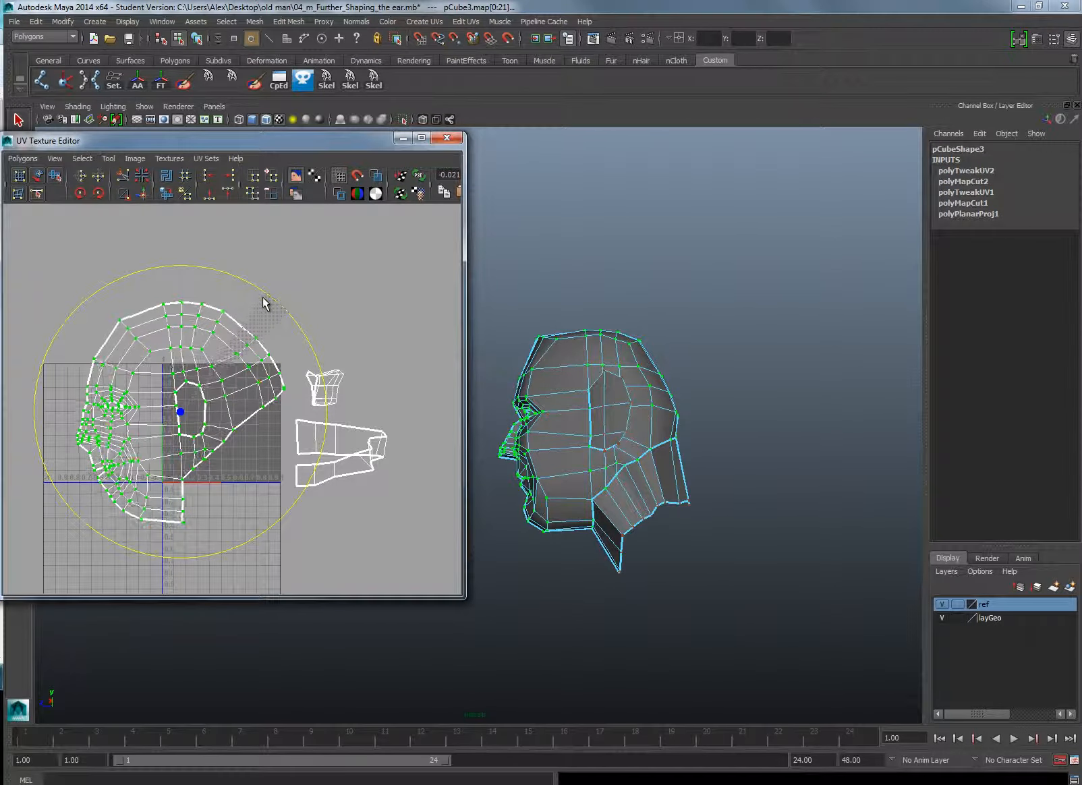
{"action": "mouse_move", "coordinate": [233, 467]}
{"action": "middle_mouse_down", "text": "alt"}
{"action": "mouse_move", "coordinate": [264, 473]}
{"action": "mouse_move", "coordinate": [251, 466]}
{"action": "middle_mouse_up", "text": "alt"}
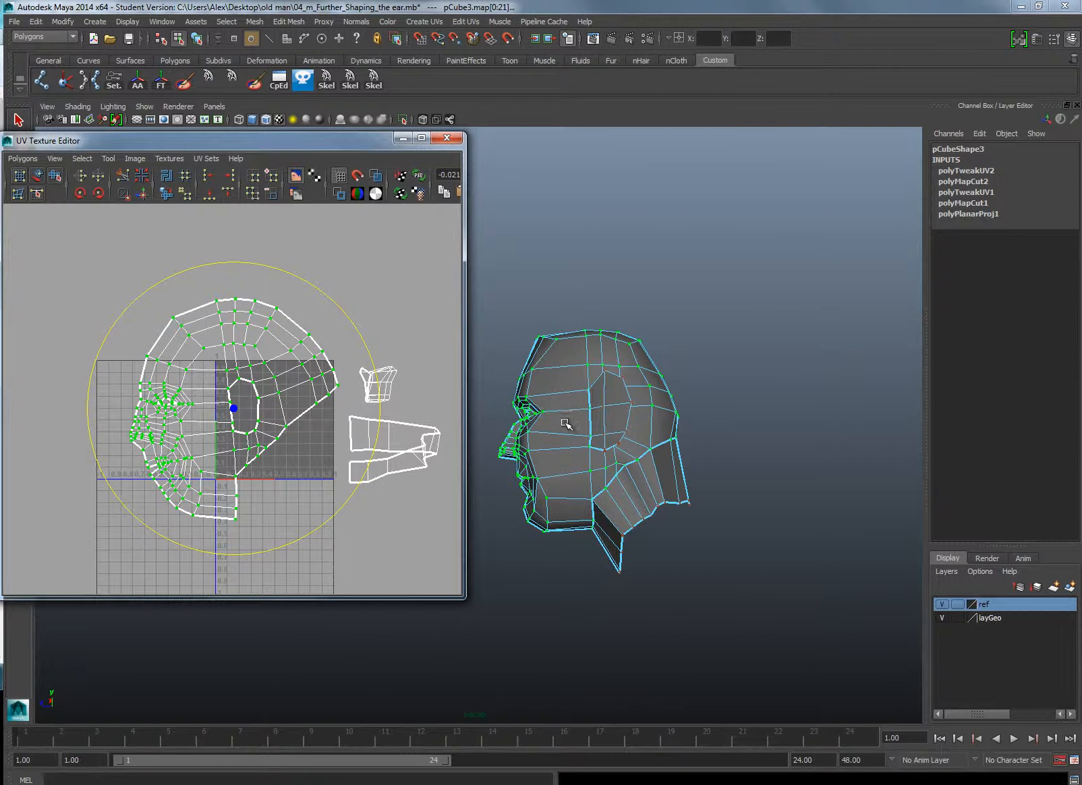
Step: Return to object mode and mirror the half head's geometry in the -X direction, merging vertices with the original
{"action": "right_click_drag", "start_coordinate": [565, 423], "coordinate": [629, 391]}
{"action": "left_click_drag", "start_coordinate": [572, 435], "coordinate": [717, 523], "text": "alt"}
{"action": "key", "text": "w"}
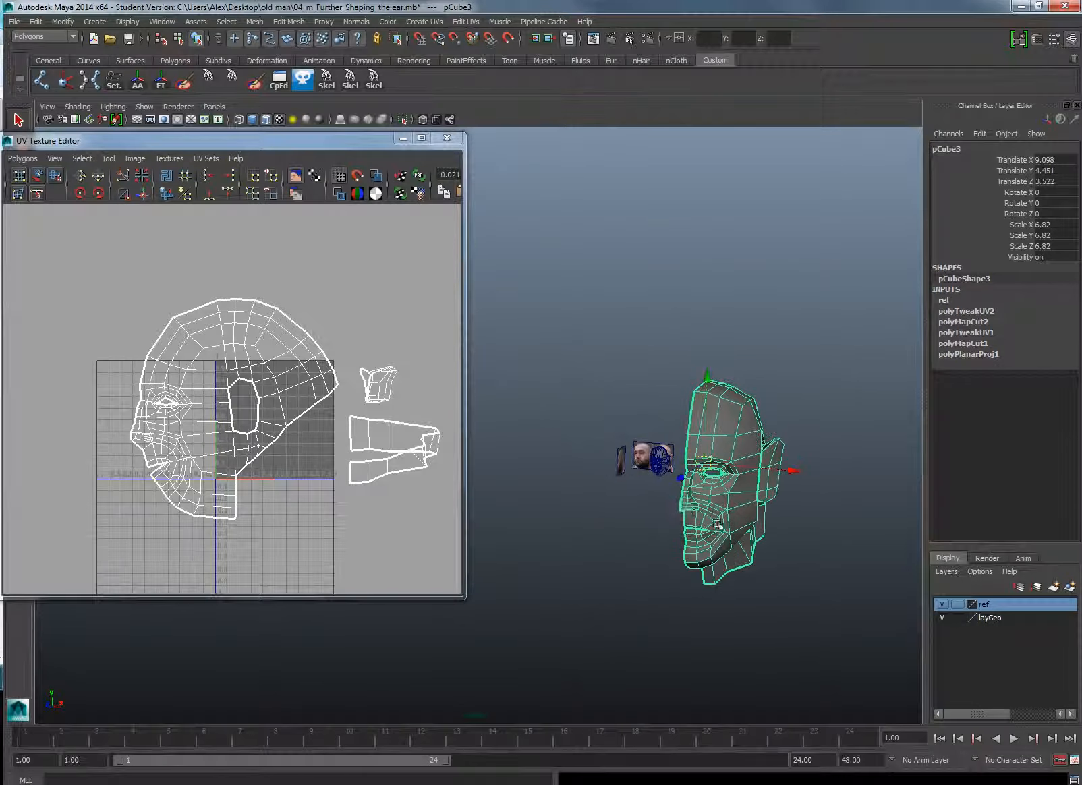
{"action": "left_click", "coordinate": [254, 21]}
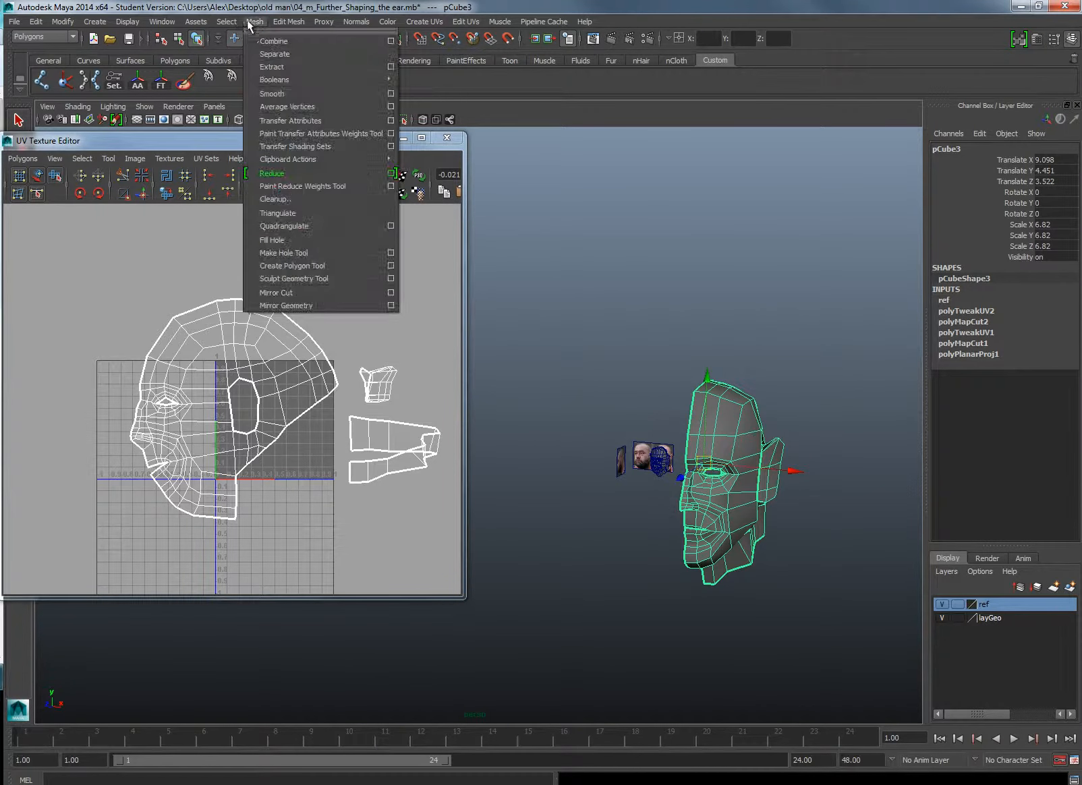
{"action": "left_click", "coordinate": [387, 305]}
{"action": "middle_click_drag", "start_coordinate": [727, 422], "coordinate": [642, 373], "text": "alt"}
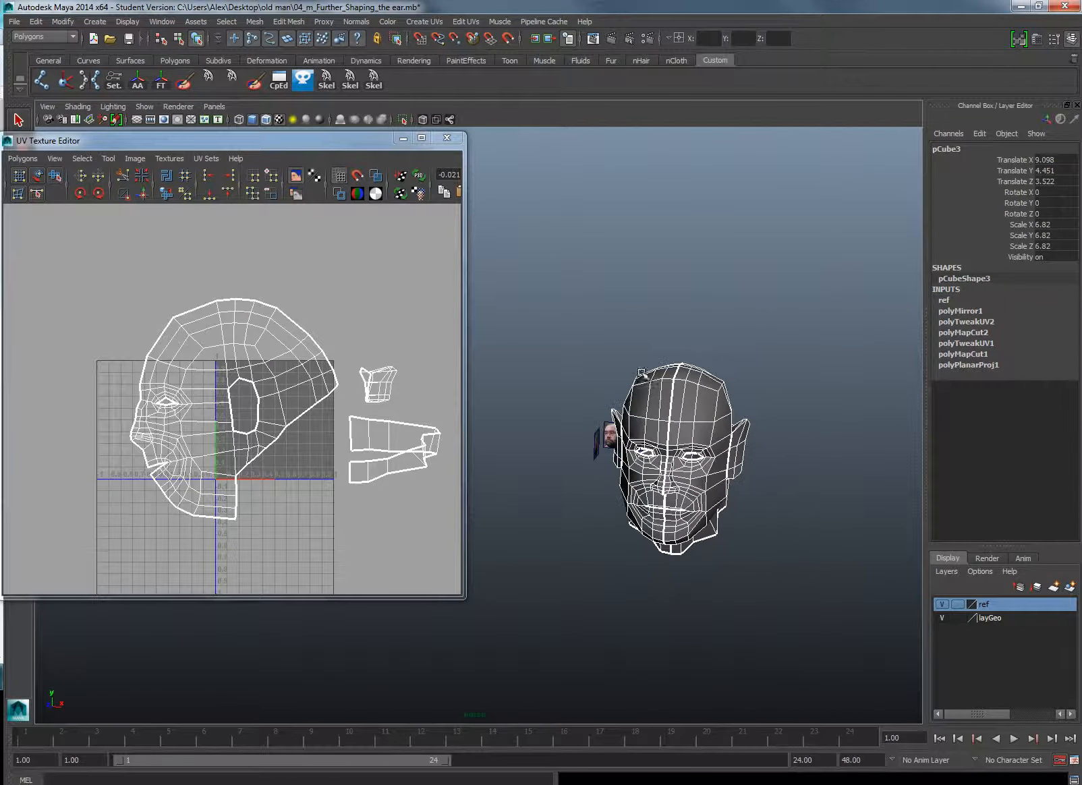
Step: Review the Mirror Geometry direction and merge options without applying them again, and turn off the thick texture border display
{"action": "left_click", "coordinate": [256, 22]}
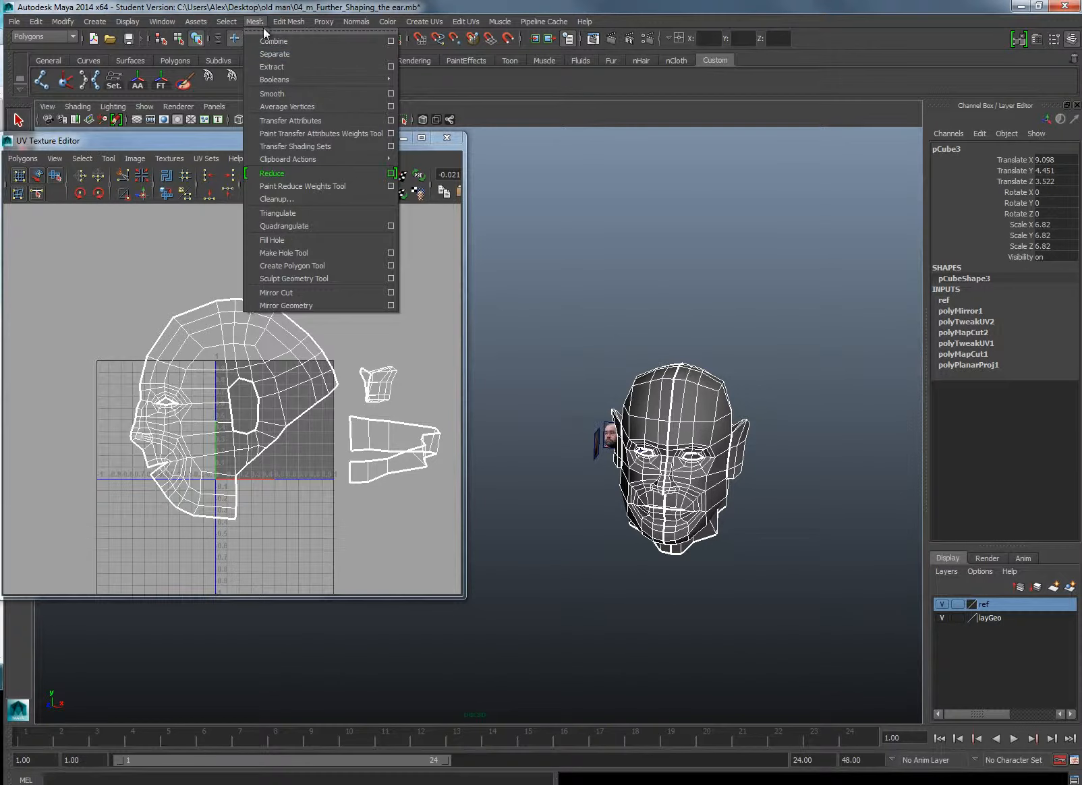
{"action": "left_click", "coordinate": [391, 304]}
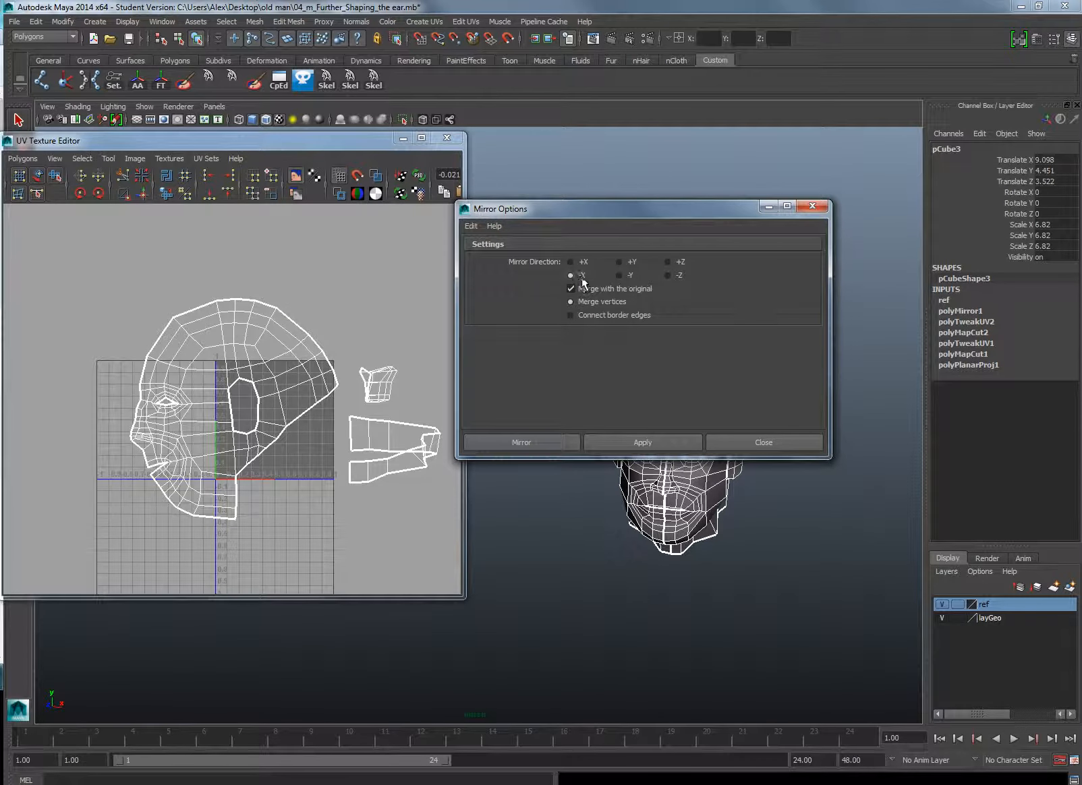
{"action": "left_click_drag", "start_coordinate": [709, 215], "coordinate": [410, 191]}
{"action": "scroll", "coordinate": [577, 358], "scroll_direction": "up", "scroll_amount": 5}
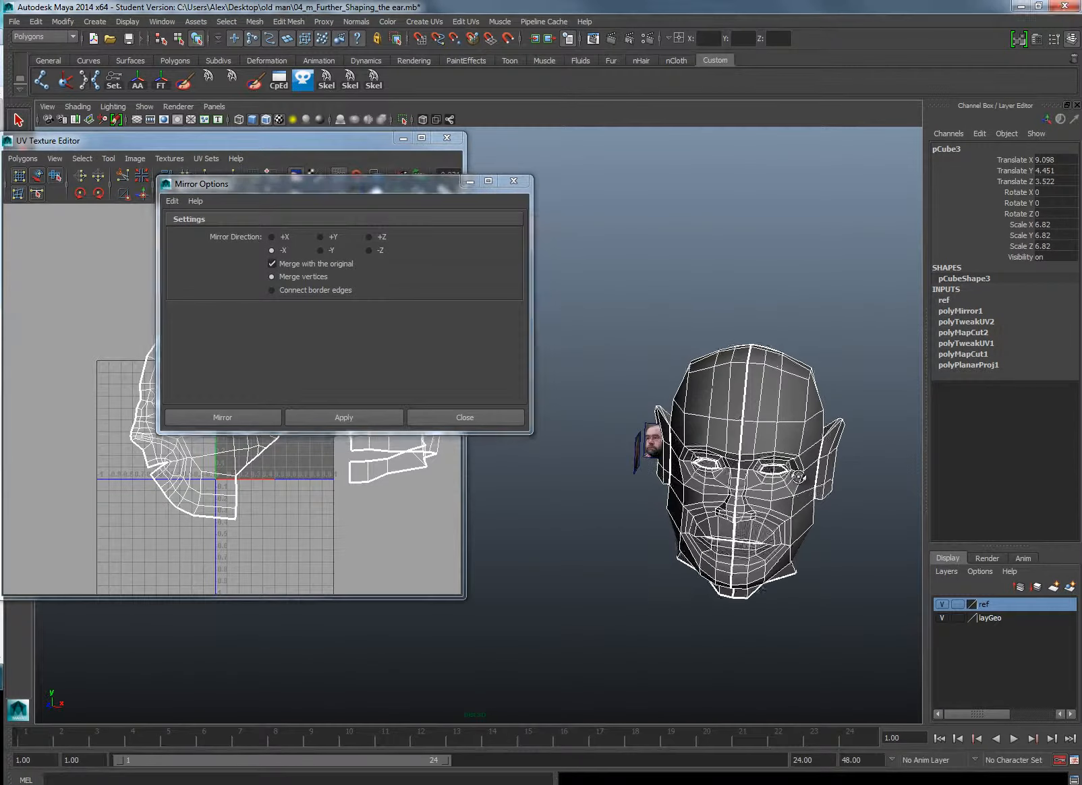
{"action": "scroll", "coordinate": [577, 357], "scroll_direction": "up", "scroll_amount": 6}
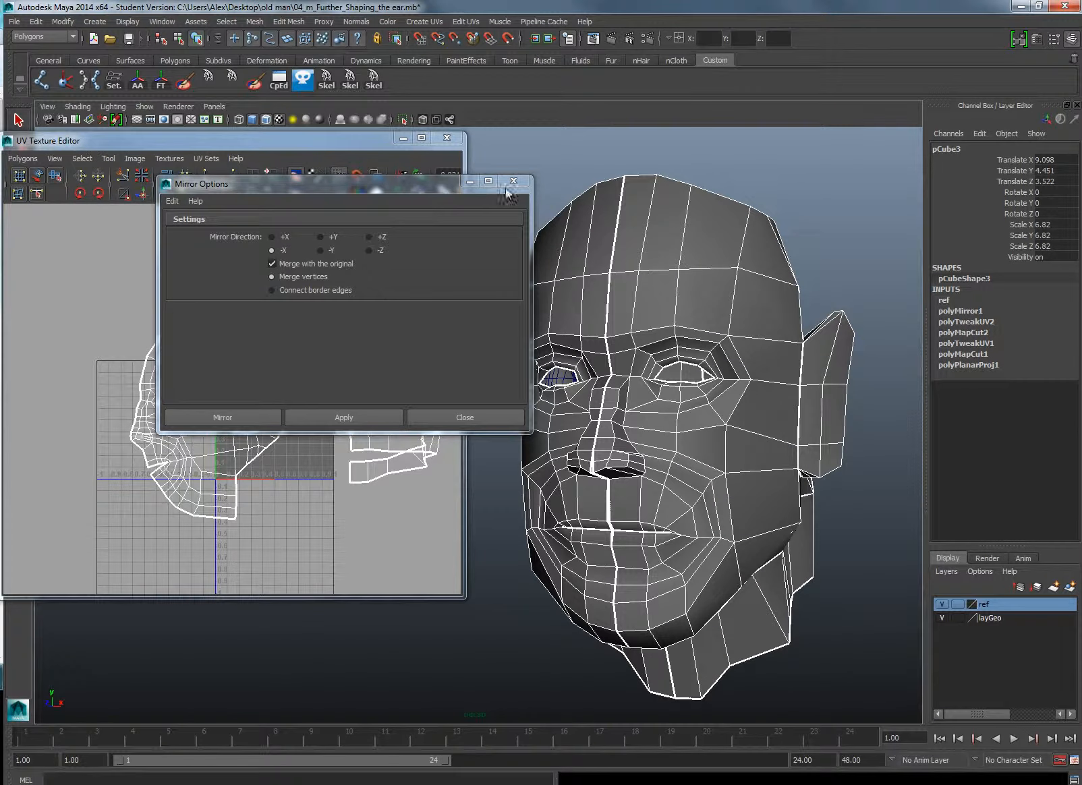
{"action": "left_click", "coordinate": [513, 181]}
{"action": "left_click", "coordinate": [341, 194]}
Step: Try a mirror merge threshold of 0.3, then set it to 0.5 to close the centre gap around the nose and lips
{"action": "left_click_drag", "start_coordinate": [677, 515], "coordinate": [674, 499], "text": "alt"}
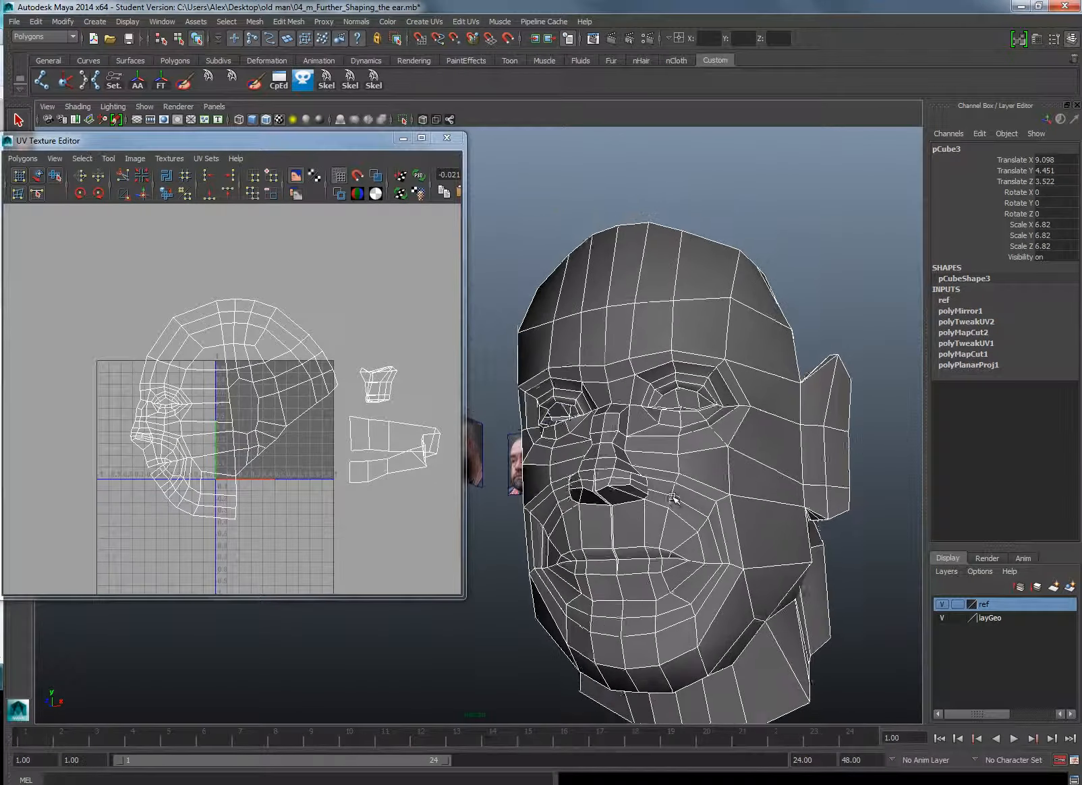
{"action": "scroll", "coordinate": [673, 500], "scroll_direction": "up", "scroll_amount": 3}
{"action": "middle_click_drag", "start_coordinate": [692, 502], "coordinate": [645, 355], "text": "alt"}
{"action": "scroll", "coordinate": [645, 355], "scroll_direction": "up", "scroll_amount": 3}
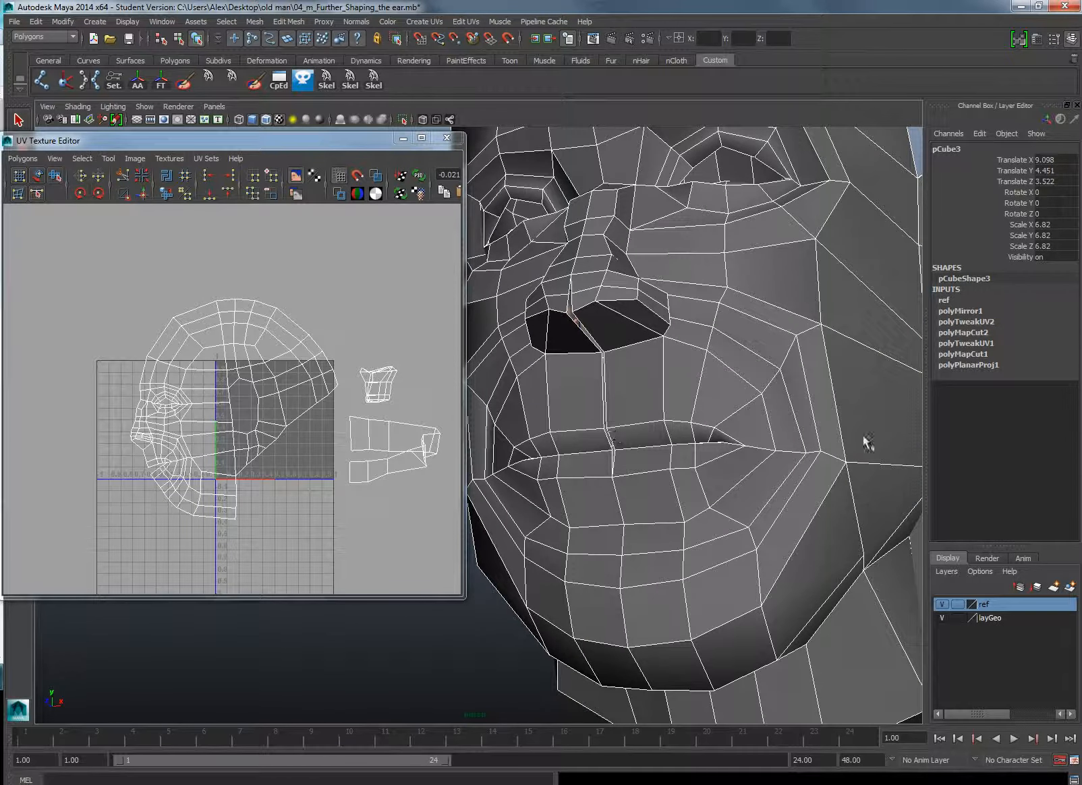
{"action": "left_click", "coordinate": [961, 310]}
{"action": "left_click", "coordinate": [1047, 376]}
{"action": "type", "text": ".3"}
{"action": "key", "text": "Return"}
{"action": "type", "text": ".5"}
{"action": "key", "text": "Return"}
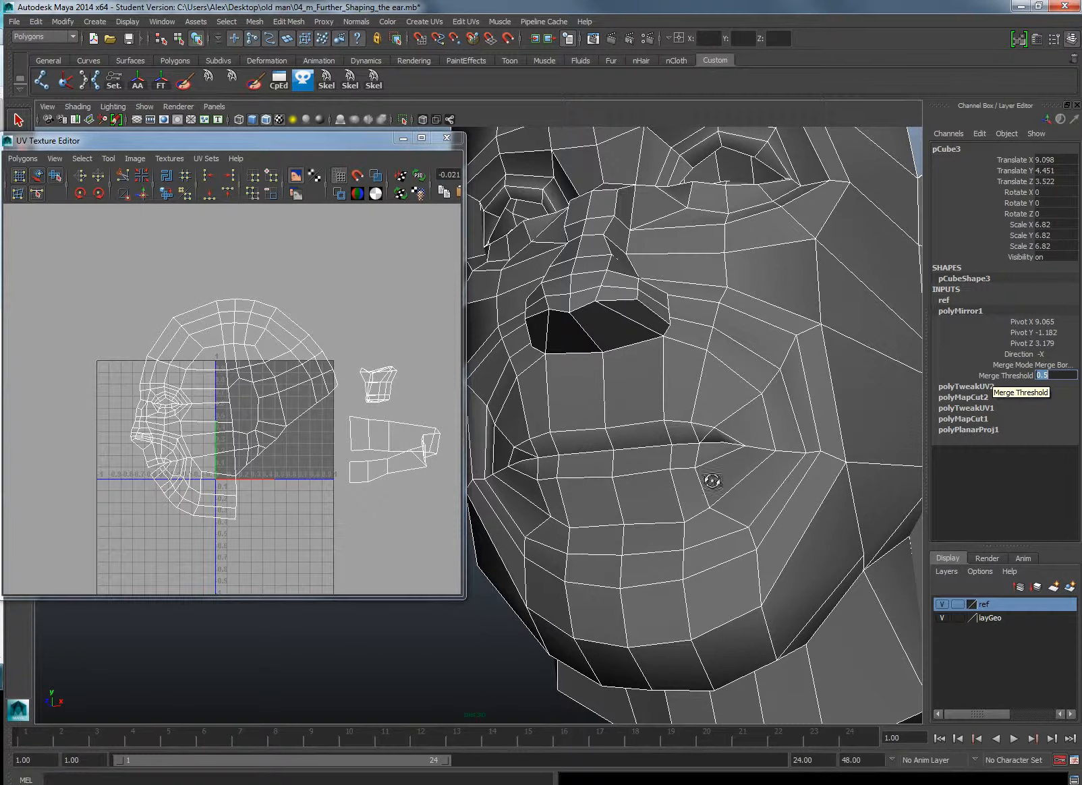
Step: Inspect the mirrored head, compare the UV positions of matching forehead faces on both sides, and return to object mode
{"action": "left_click_drag", "start_coordinate": [713, 481], "coordinate": [708, 477], "text": "alt"}
{"action": "right_click_drag", "start_coordinate": [708, 476], "coordinate": [696, 378], "text": "alt"}
{"action": "left_click_drag", "start_coordinate": [716, 410], "coordinate": [664, 416], "text": "alt"}
{"action": "right_click_drag", "start_coordinate": [664, 415], "coordinate": [618, 435], "text": "alt"}
{"action": "middle_click_drag", "start_coordinate": [617, 436], "coordinate": [607, 452], "text": "alt"}
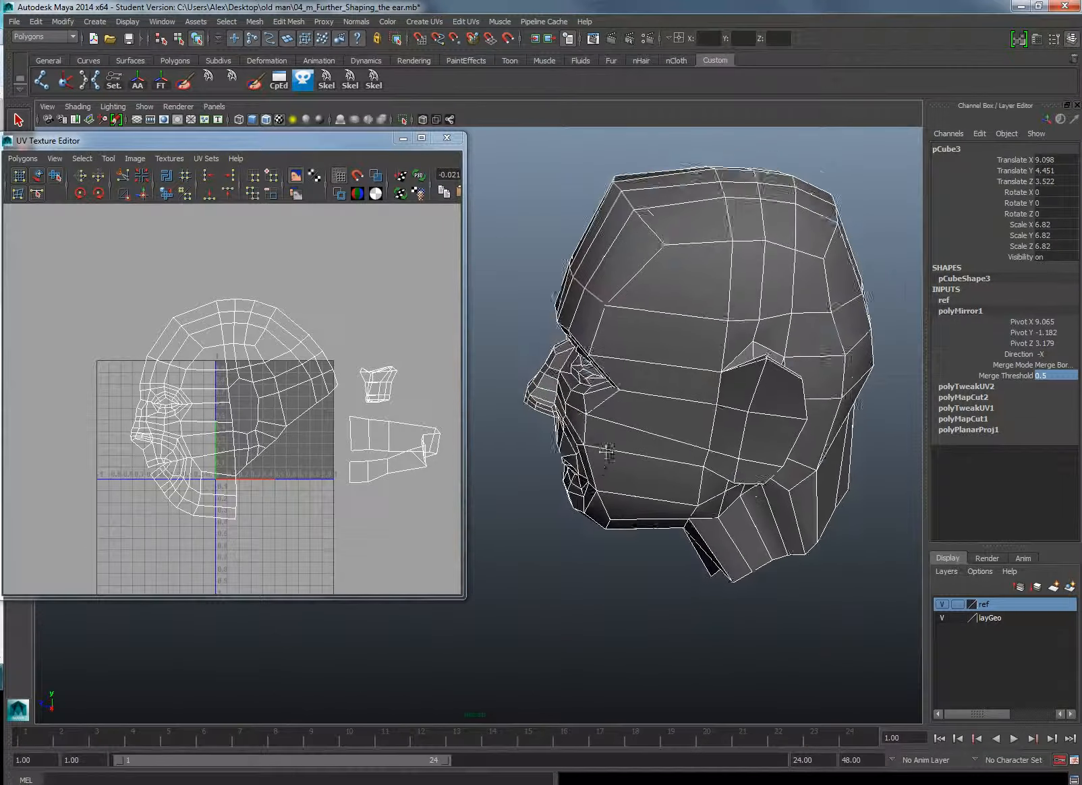
{"action": "left_click_drag", "start_coordinate": [607, 452], "coordinate": [564, 390], "text": "alt"}
{"action": "left_click_drag", "start_coordinate": [655, 455], "coordinate": [582, 378], "text": "alt"}
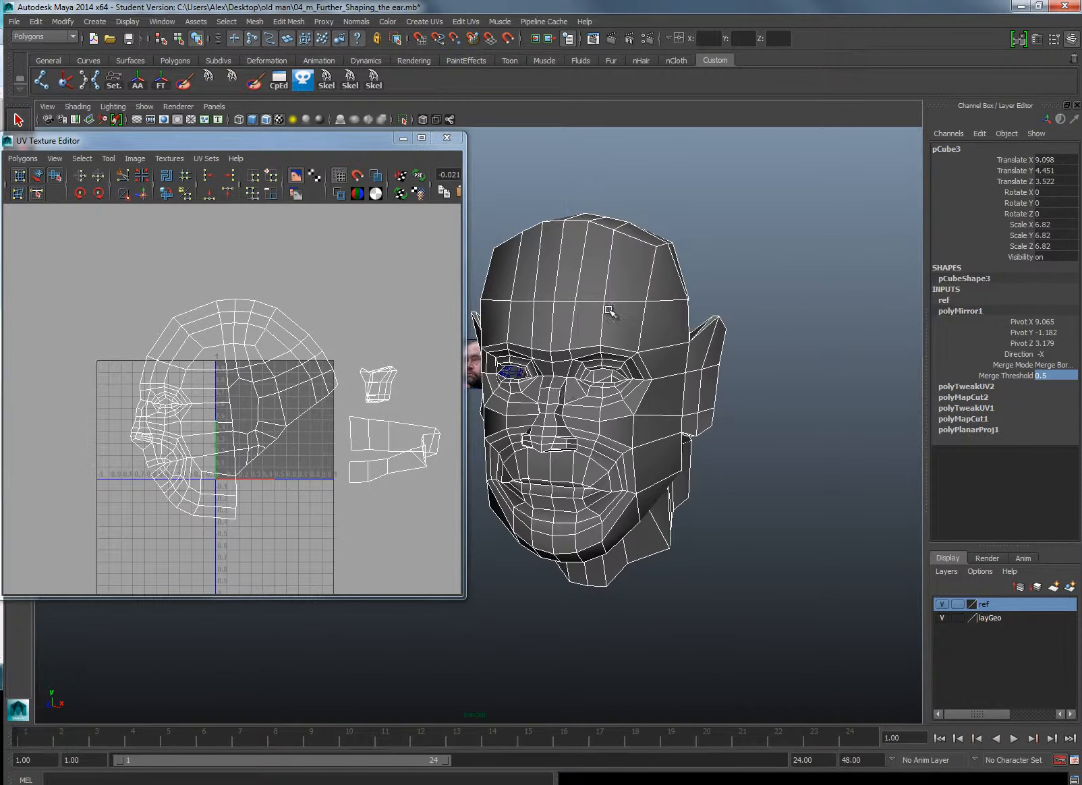
{"action": "right_click_drag", "start_coordinate": [609, 310], "coordinate": [615, 319]}
{"action": "left_click", "coordinate": [621, 323]}
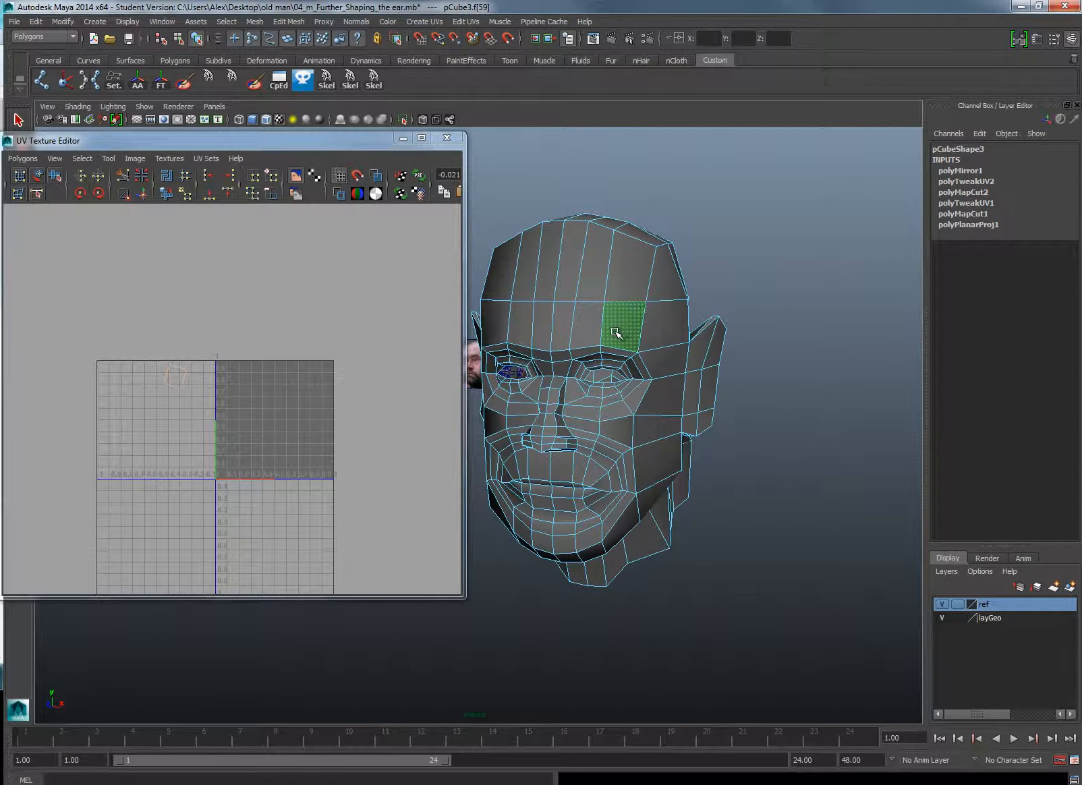
{"action": "left_click", "coordinate": [496, 323]}
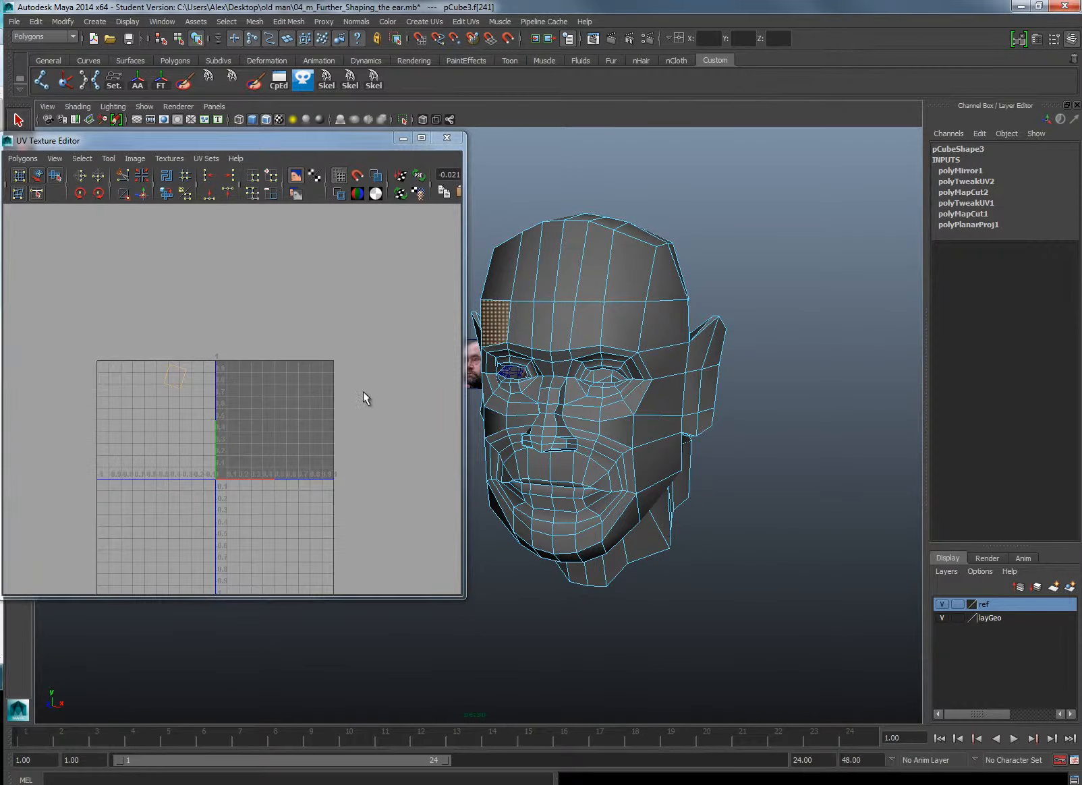
{"action": "right_click_drag", "start_coordinate": [600, 333], "coordinate": [654, 291]}
{"action": "left_click", "coordinate": [632, 359]}
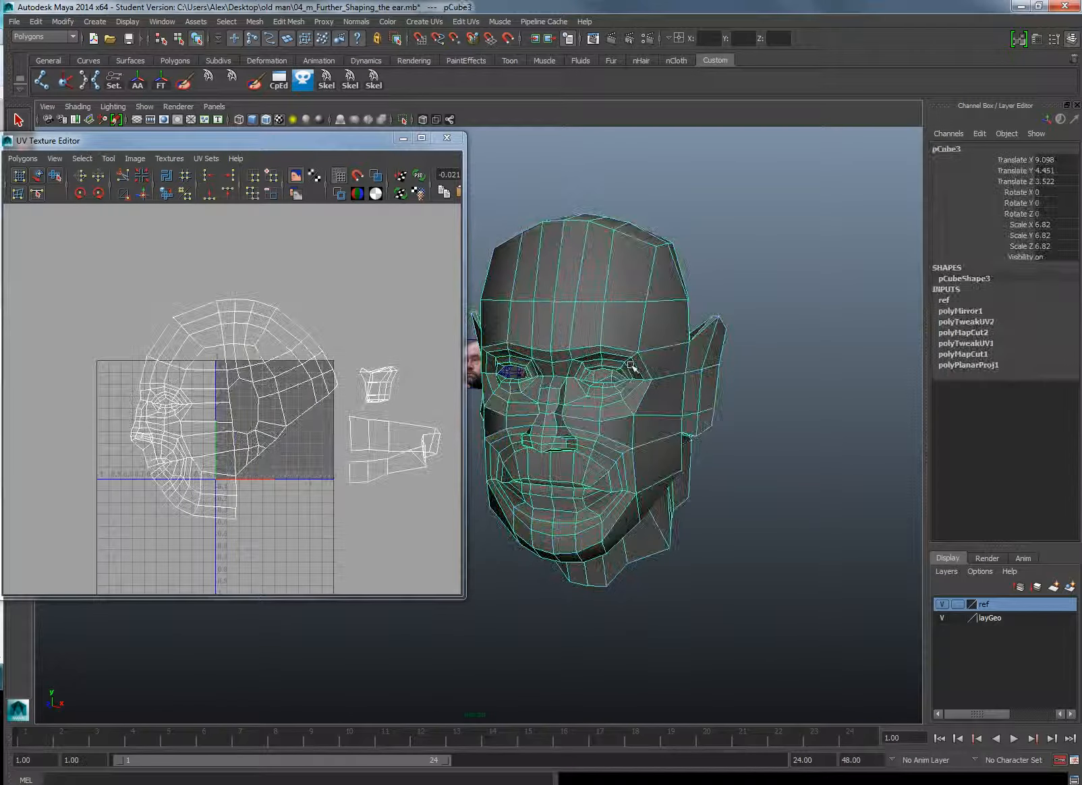
Step: Select the mirrored half's head shell by expanding from one of its UVs, and move it horizontally off the original shell
{"action": "right_click_drag", "start_coordinate": [608, 384], "coordinate": [659, 384]}
{"action": "left_click_drag", "start_coordinate": [574, 290], "coordinate": [730, 573]}
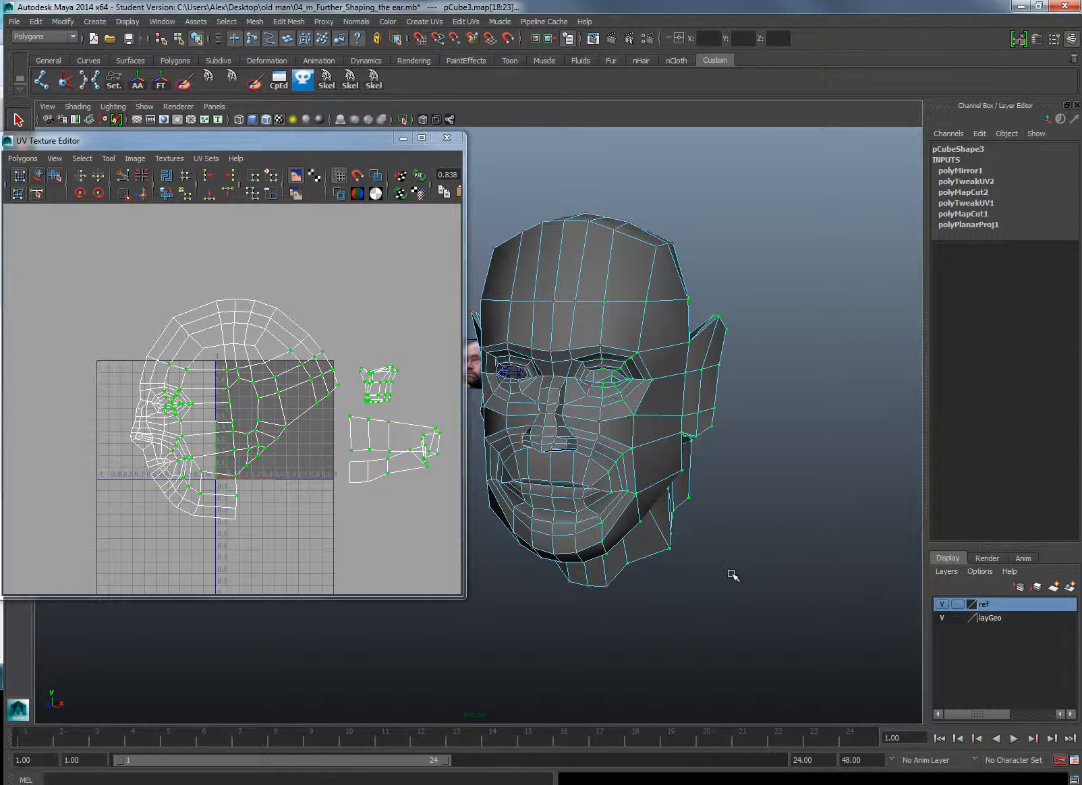
{"action": "left_click", "coordinate": [510, 339]}
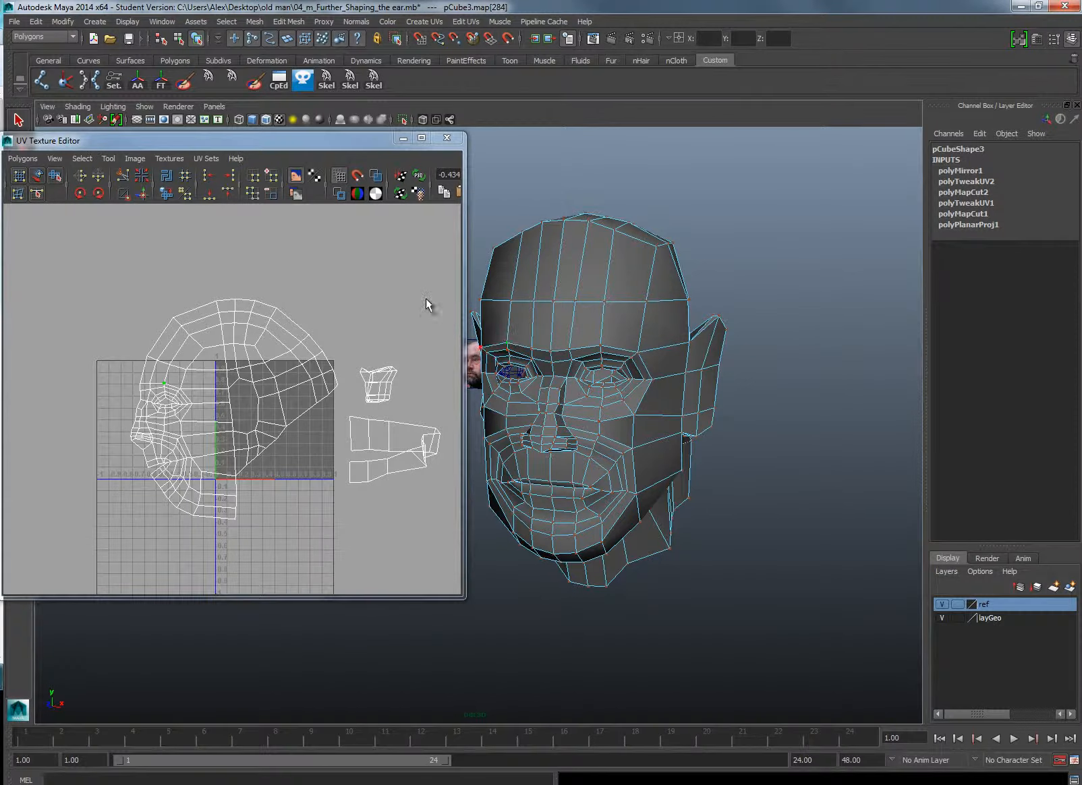
{"action": "right_click_drag", "start_coordinate": [427, 304], "coordinate": [371, 301]}
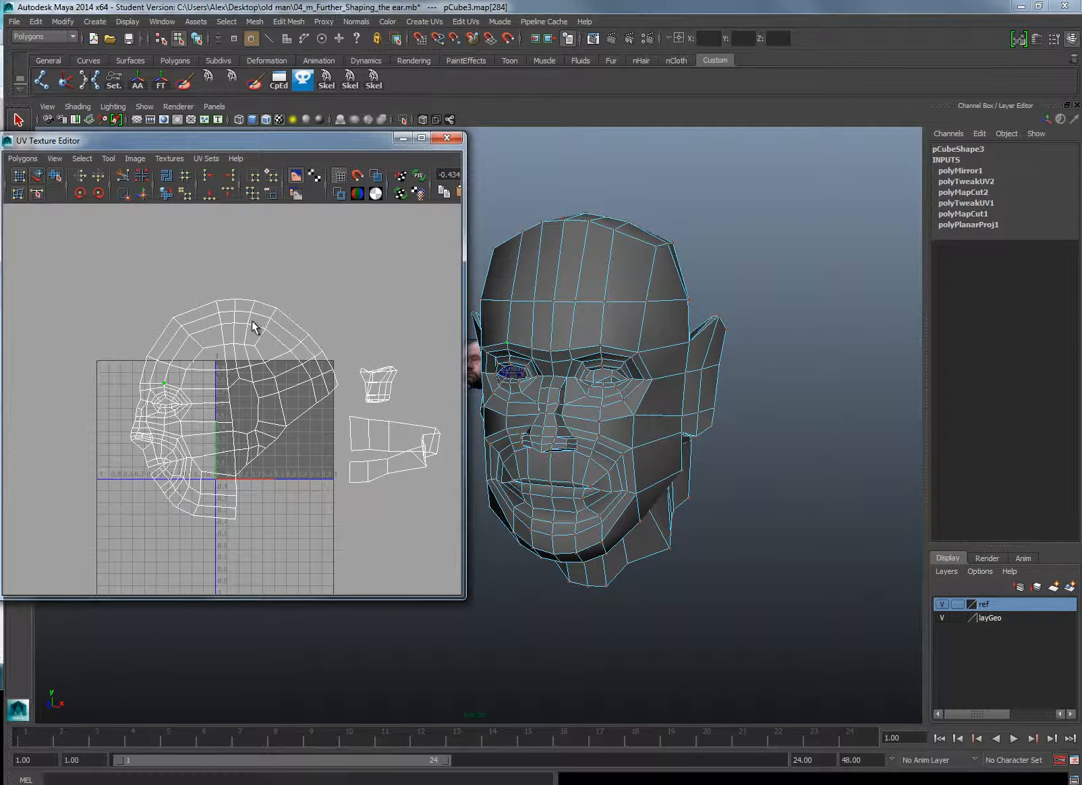
{"action": "right_click_drag", "start_coordinate": [254, 327], "coordinate": [309, 305]}
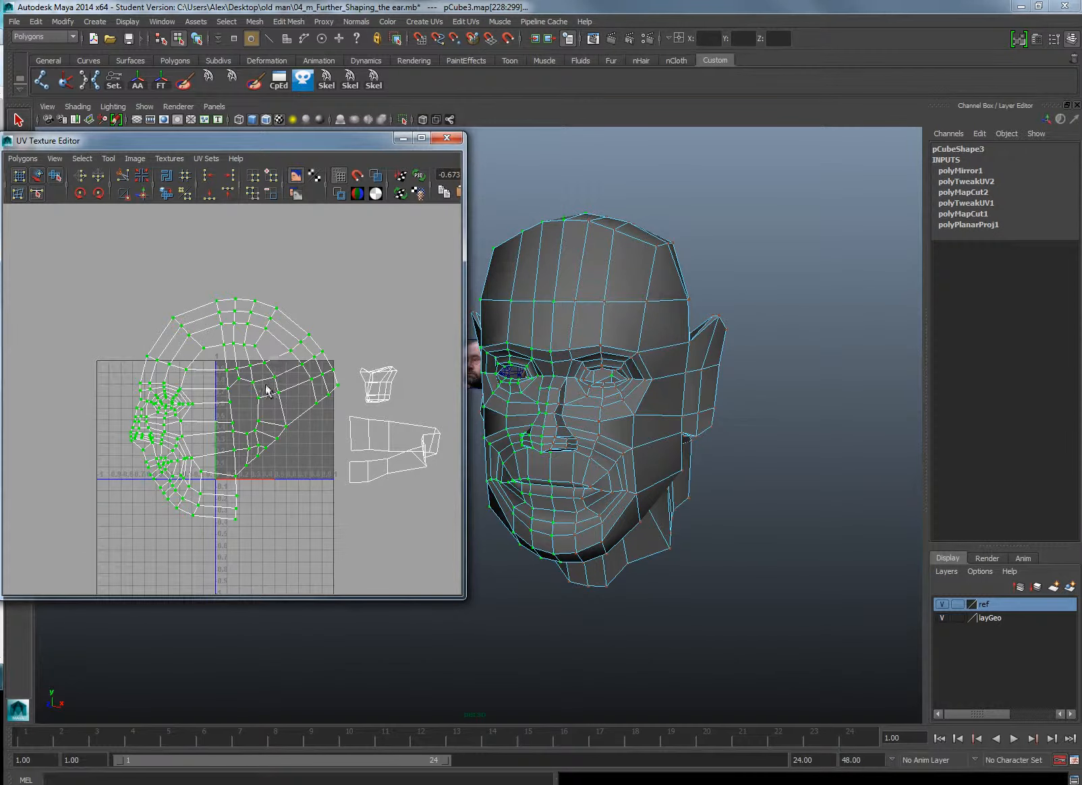
{"action": "right_click_drag", "start_coordinate": [266, 390], "coordinate": [223, 397], "text": "alt"}
{"action": "middle_click_drag", "start_coordinate": [222, 396], "coordinate": [284, 399], "text": "alt"}
{"action": "key", "text": "w"}
{"action": "left_click_drag", "start_coordinate": [442, 408], "coordinate": [249, 411]}
{"action": "middle_click_drag", "start_coordinate": [363, 398], "coordinate": [393, 409], "text": "alt"}
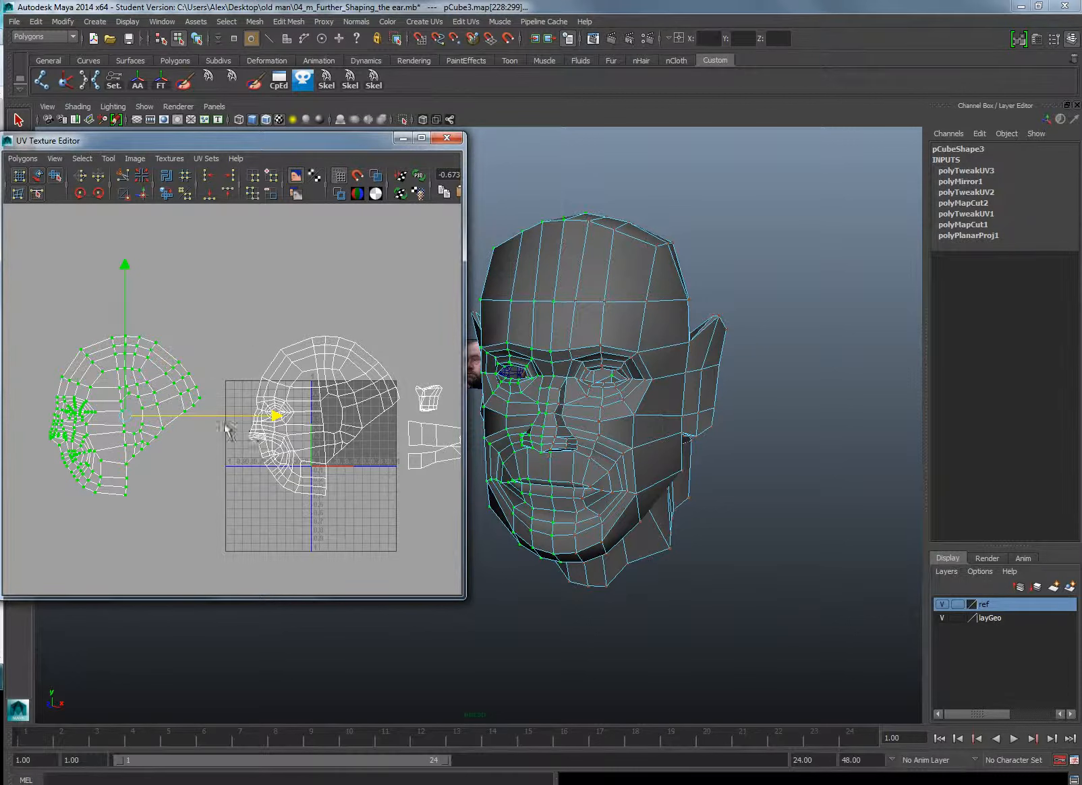
Step: Shade the UV shells and flip the moved head shell horizontally so the two face profiles point at each other
{"action": "left_click", "coordinate": [141, 154]}
{"action": "left_click", "coordinate": [143, 212]}
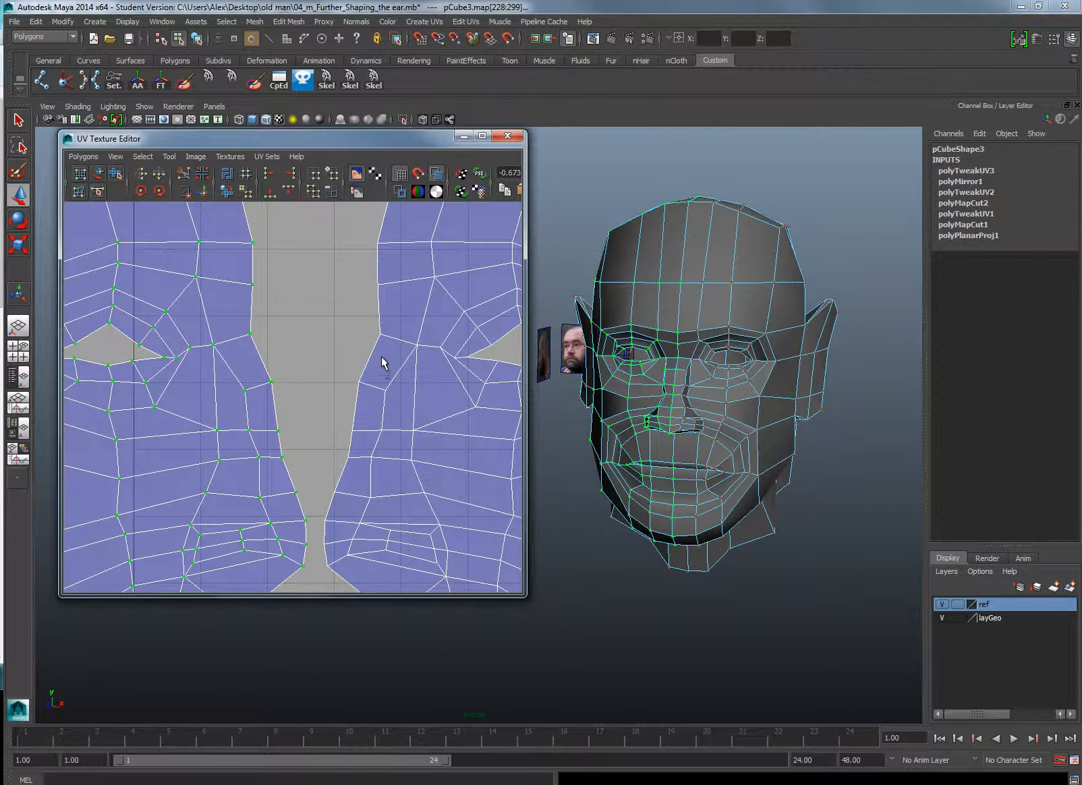
Step: Switch to edge selection, pick the centre border edge under the chin, and sew it to join the two head shells there
{"action": "right_click_drag", "start_coordinate": [383, 363], "coordinate": [382, 334]}
{"action": "left_click", "coordinate": [367, 354]}
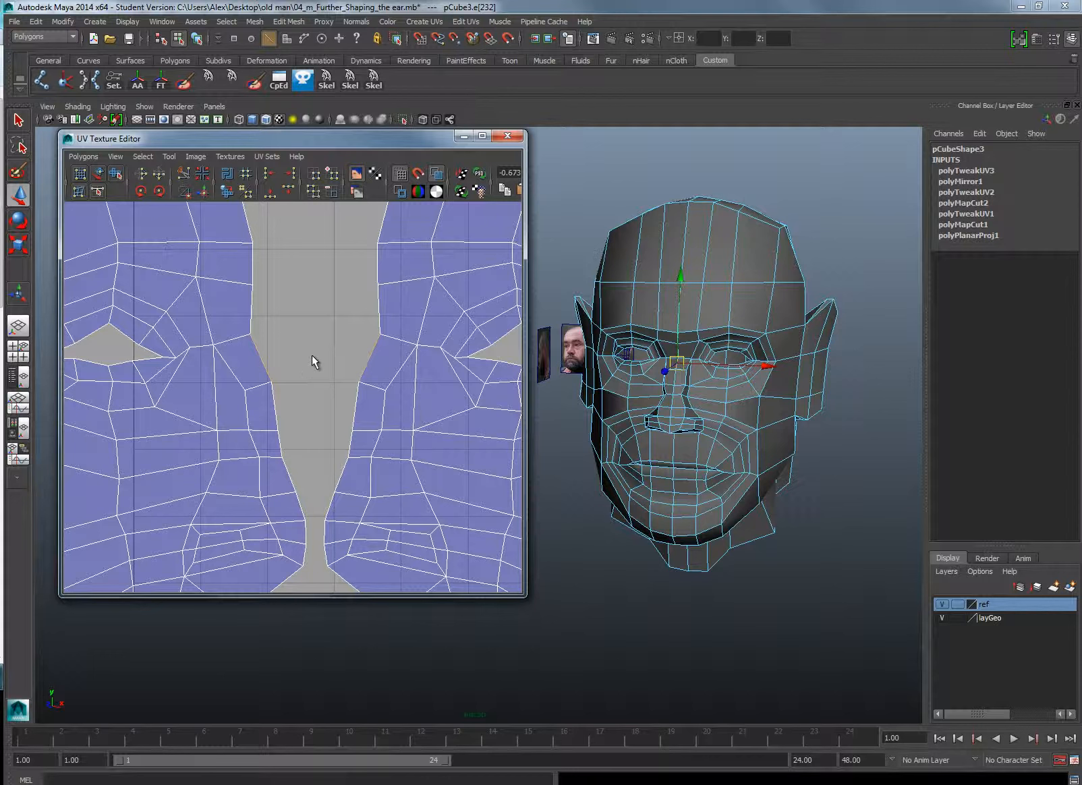
{"action": "scroll", "coordinate": [313, 358], "scroll_direction": "down", "scroll_amount": 4}
{"action": "left_click_drag", "start_coordinate": [312, 357], "coordinate": [312, 330], "text": "alt"}
{"action": "middle_click_drag", "start_coordinate": [311, 330], "coordinate": [309, 283], "text": "alt"}
{"action": "scroll", "coordinate": [292, 394], "scroll_direction": "down", "scroll_amount": 2}
{"action": "middle_click_drag", "start_coordinate": [290, 398], "coordinate": [288, 242], "text": "alt"}
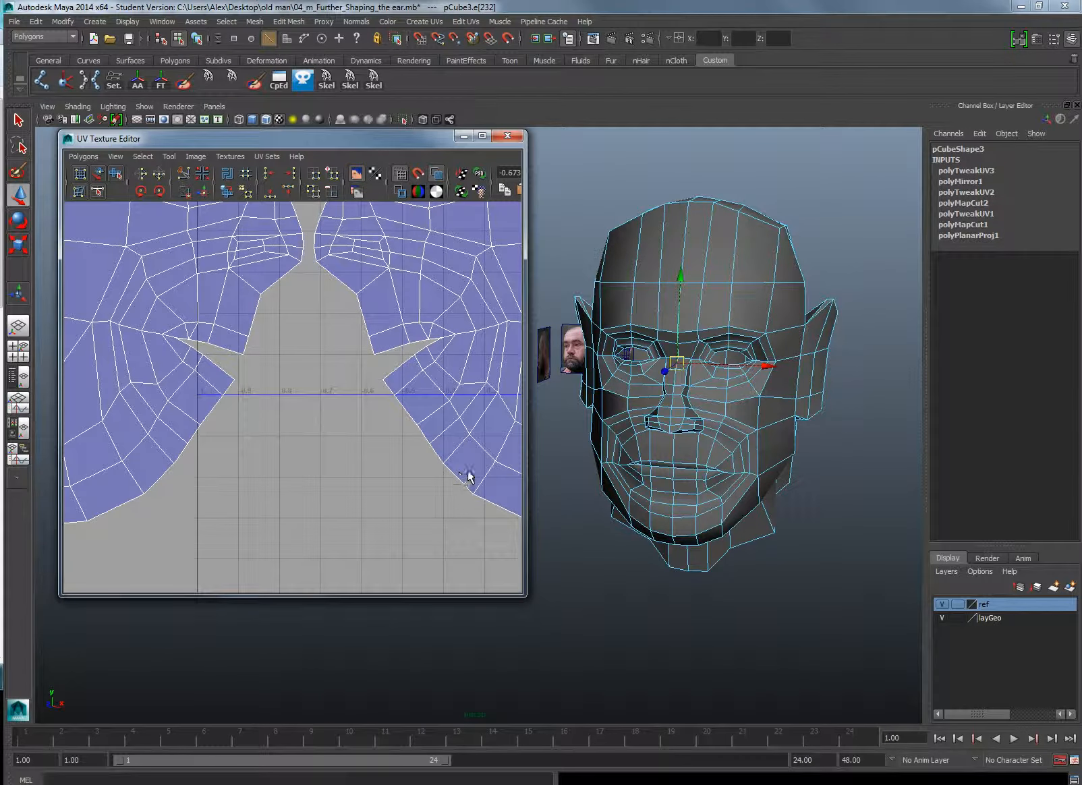
{"action": "left_click", "coordinate": [435, 493]}
{"action": "right_click_drag", "start_coordinate": [360, 482], "coordinate": [389, 472], "text": "shift"}
{"action": "key", "text": "ctrl+z"}
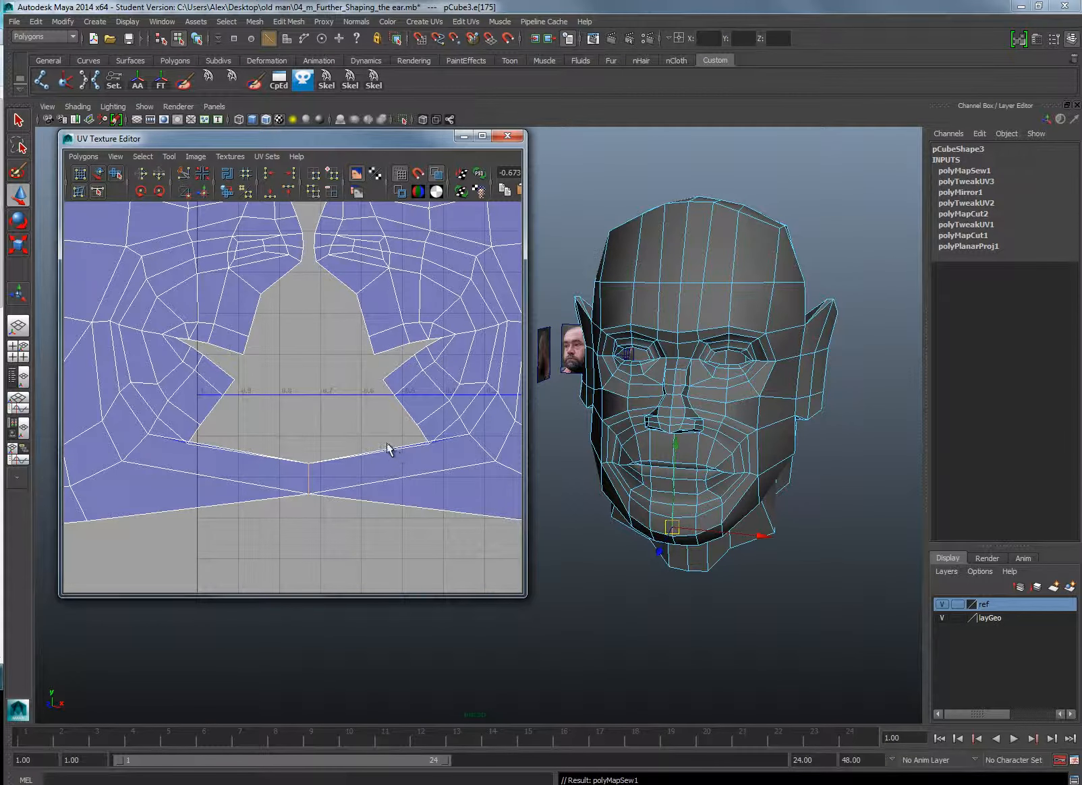
Step: Undo the sew of the centre border edge under the chin so the two head shells separate again
{"action": "left_click_drag", "start_coordinate": [387, 443], "coordinate": [395, 455]}
{"action": "left_click", "coordinate": [395, 454]}
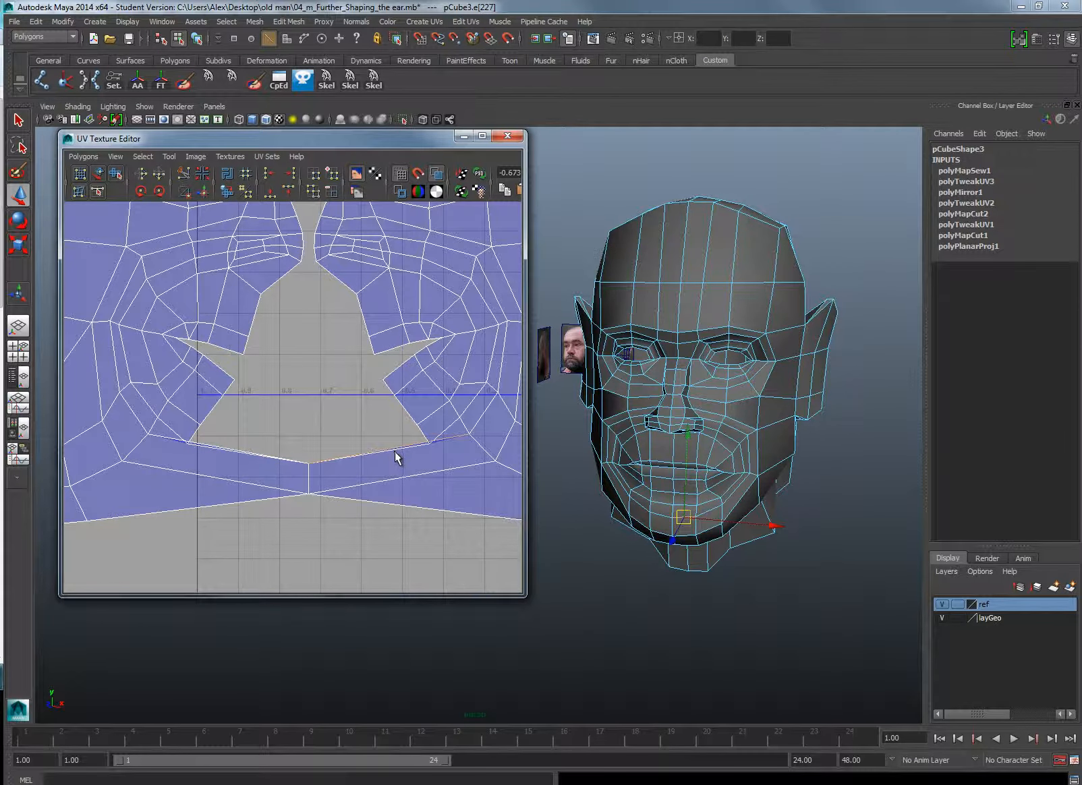
{"action": "left_click", "coordinate": [410, 447]}
{"action": "key", "text": "ctrl+z"}
{"action": "key", "text": "ctrl+z"}
{"action": "key", "text": "ctrl+z"}
{"action": "key", "text": "ctrl+z"}
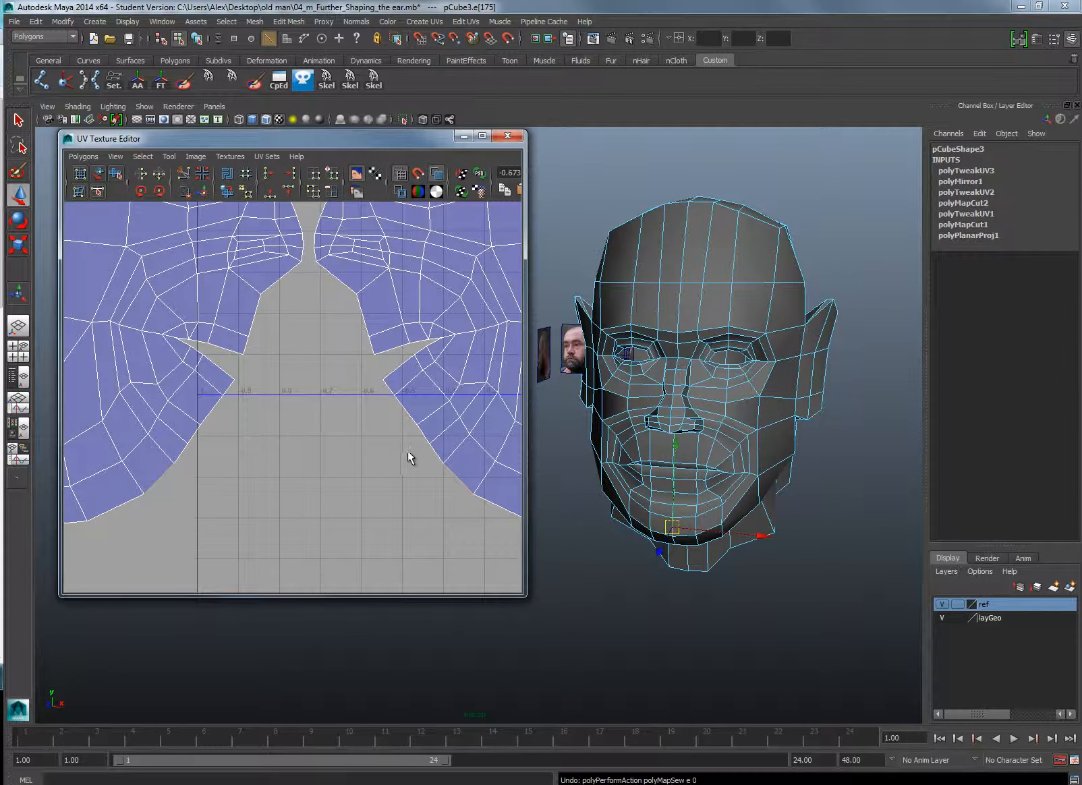
Step: Join the two head shells with Move and Sew, working edge by edge from under the chin up towards the lower lip
{"action": "left_click", "coordinate": [446, 471]}
{"action": "left_click", "coordinate": [451, 479]}
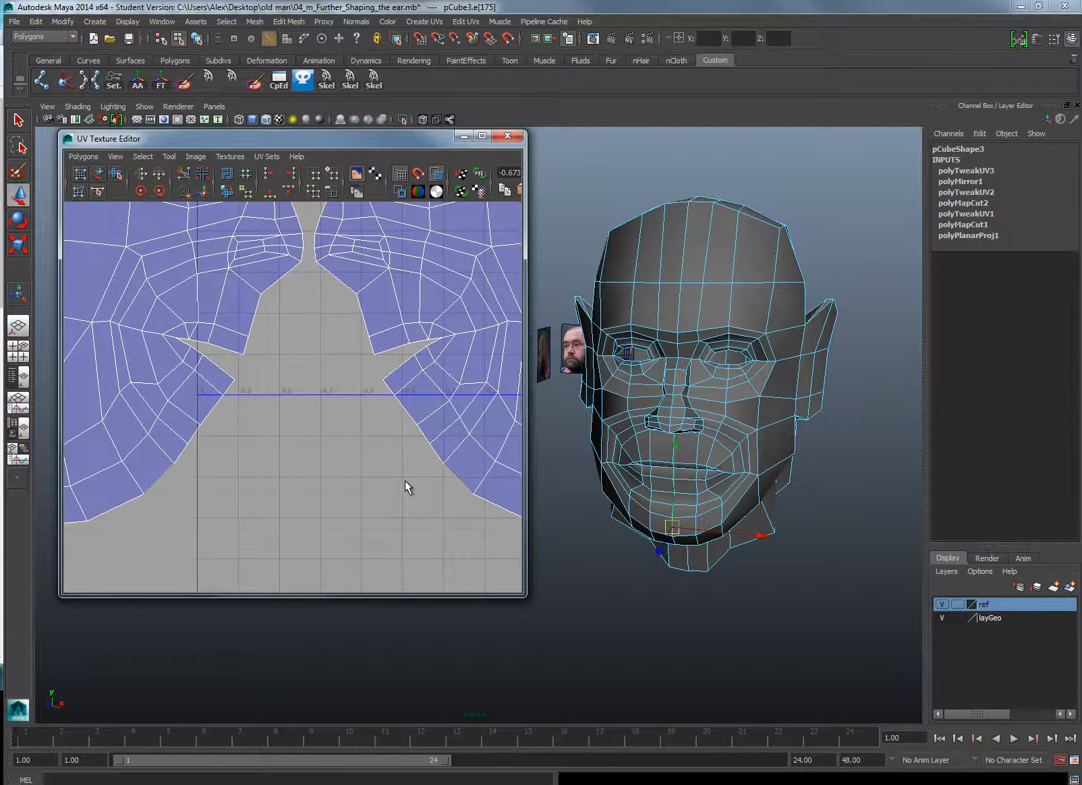
{"action": "right_click", "coordinate": [406, 481], "text": "shift"}
{"action": "left_click", "coordinate": [405, 453]}
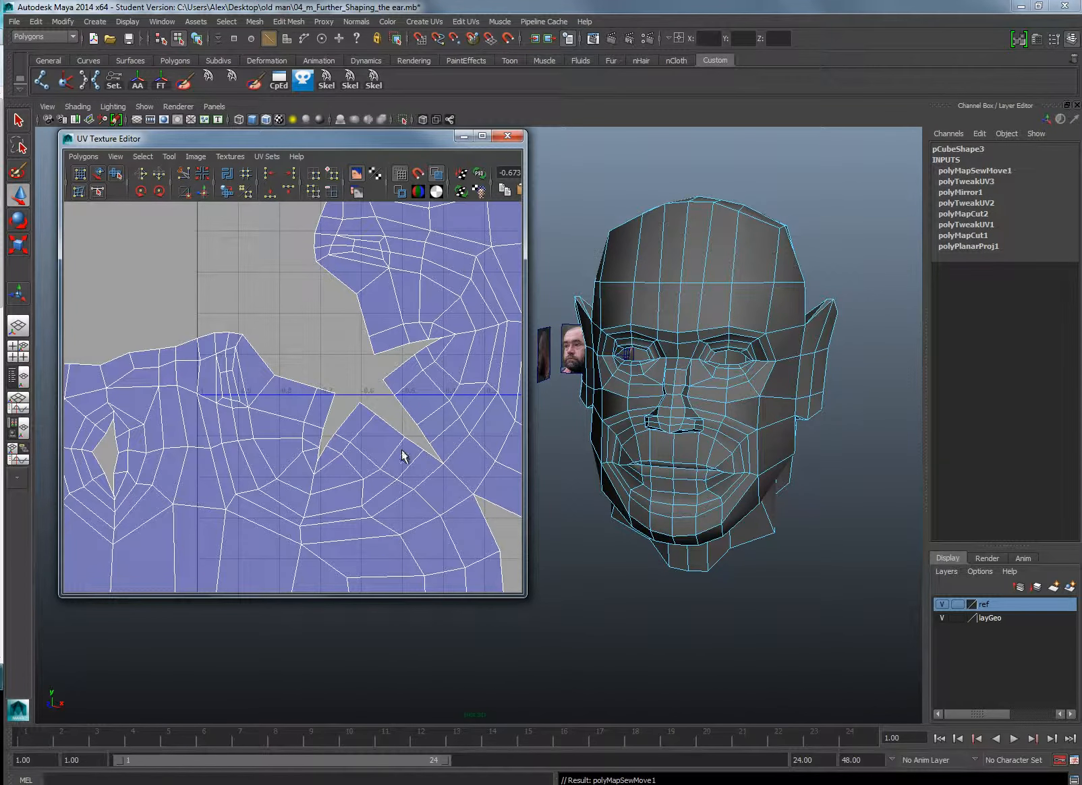
{"action": "left_click", "coordinate": [437, 455]}
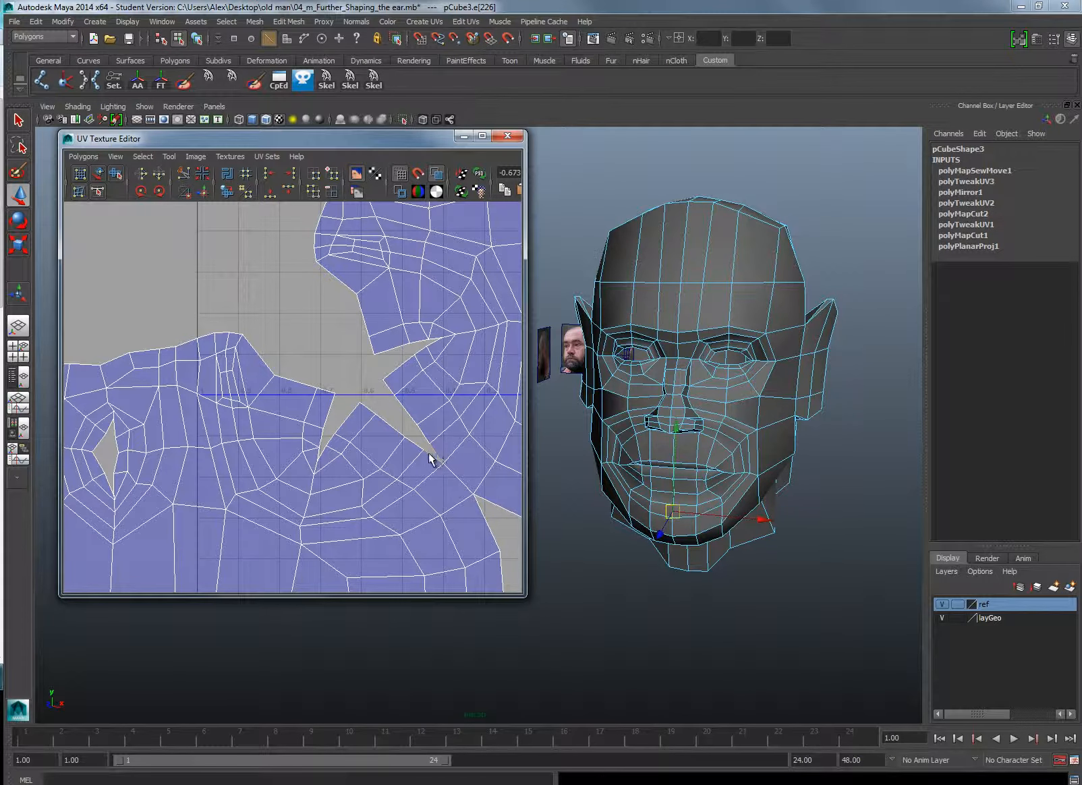
{"action": "right_click_drag", "start_coordinate": [431, 457], "coordinate": [420, 437], "text": "shift"}
{"action": "left_click", "coordinate": [415, 427]}
{"action": "key", "text": "g"}
{"action": "left_click", "coordinate": [397, 403]}
{"action": "key", "text": "g"}
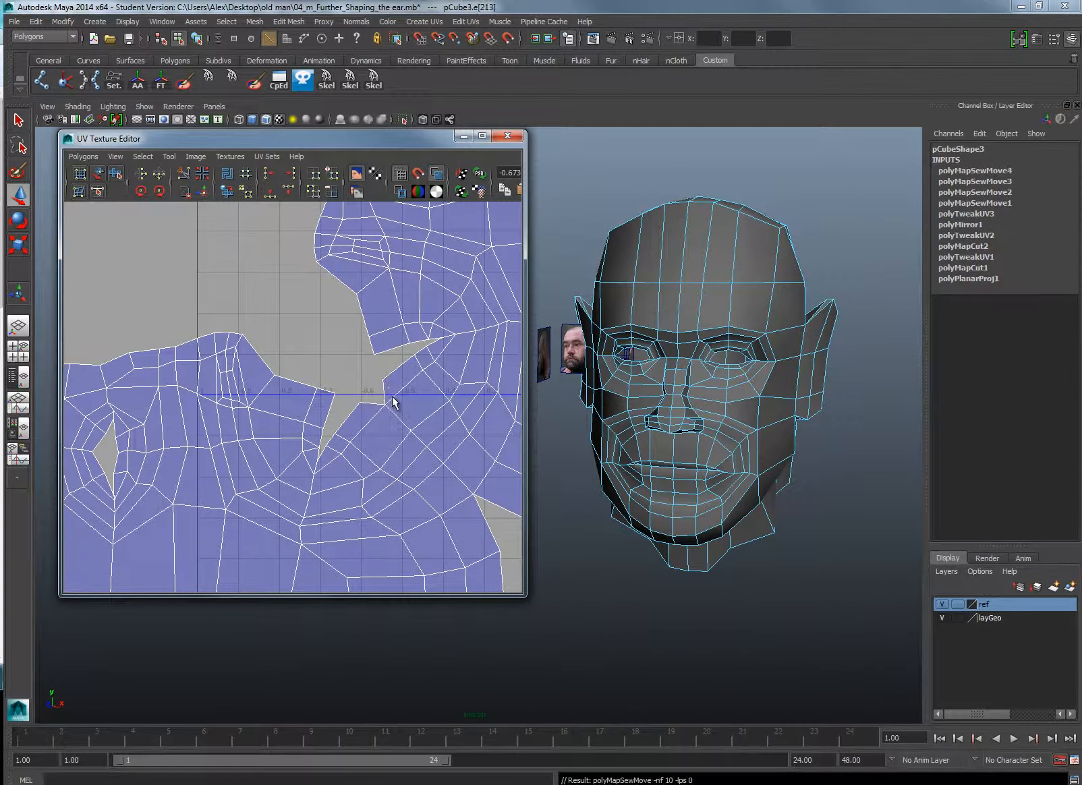
Step: Move and sew the centre border edges around the mouth opening, from the lips up to the base of the nose
{"action": "left_click", "coordinate": [383, 390]}
{"action": "key", "text": "g"}
{"action": "left_click", "coordinate": [371, 344]}
{"action": "key", "text": "g"}
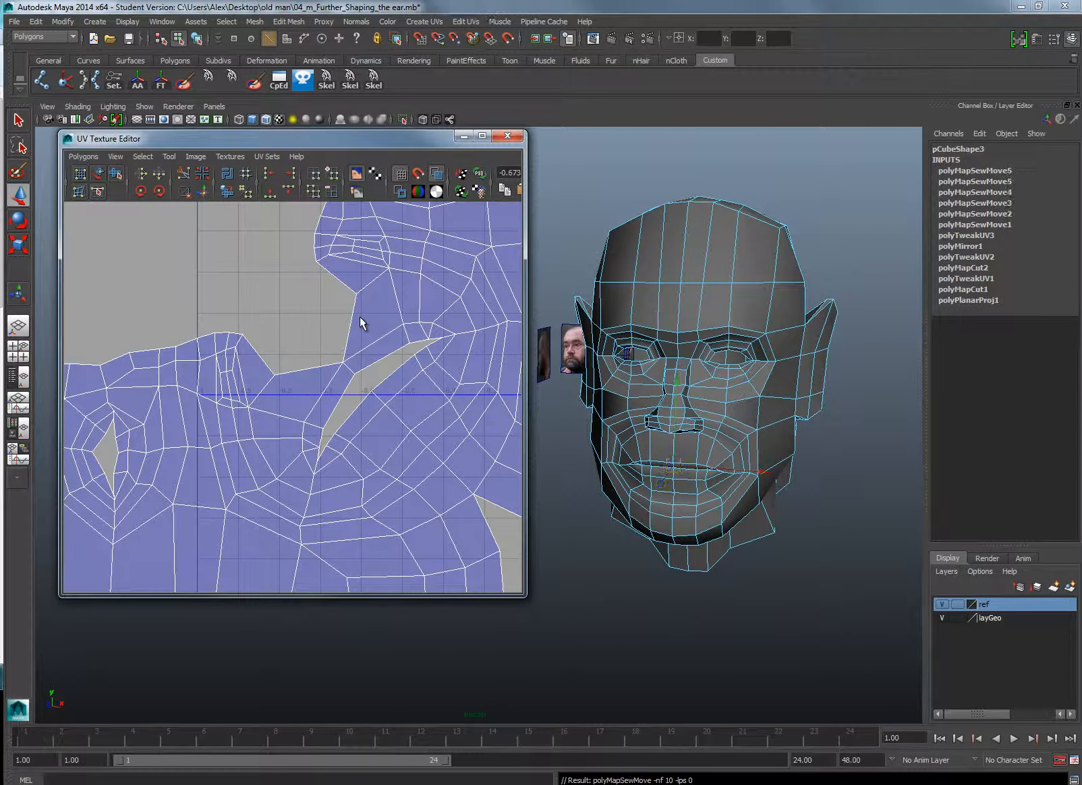
{"action": "left_click", "coordinate": [354, 319]}
{"action": "key", "text": "g"}
{"action": "left_click", "coordinate": [315, 283]}
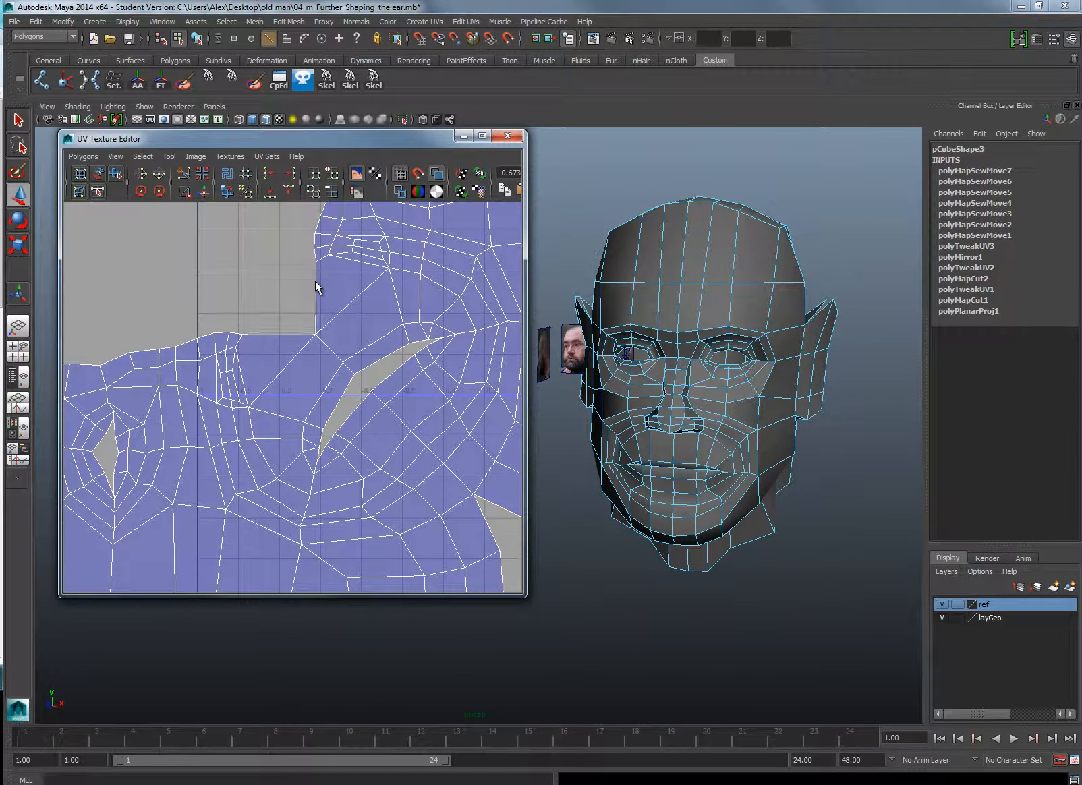
{"action": "key", "text": "g"}
{"action": "left_click", "coordinate": [315, 310]}
Step: Continue moving and sewing the centre border edges one after another up along the nose
{"action": "scroll", "coordinate": [323, 338], "scroll_direction": "down", "scroll_amount": 3}
{"action": "middle_click_drag", "start_coordinate": [350, 410], "coordinate": [385, 561], "text": "alt"}
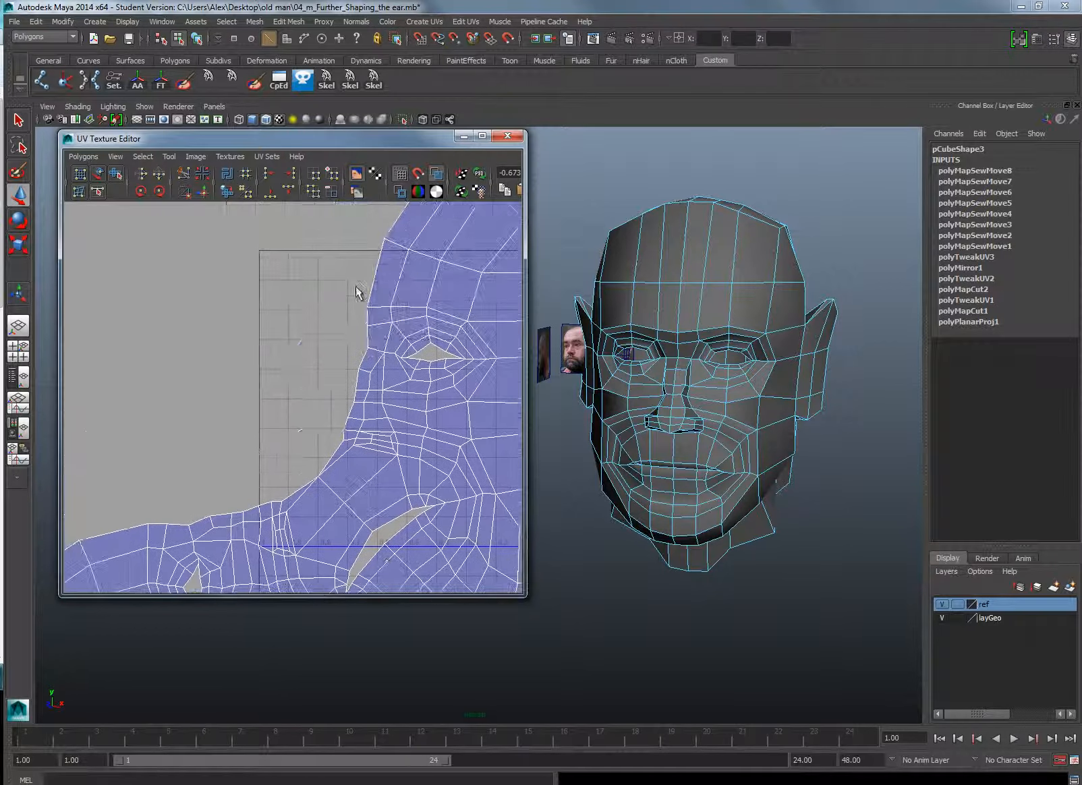
{"action": "left_click", "coordinate": [338, 446]}
{"action": "key", "text": "g"}
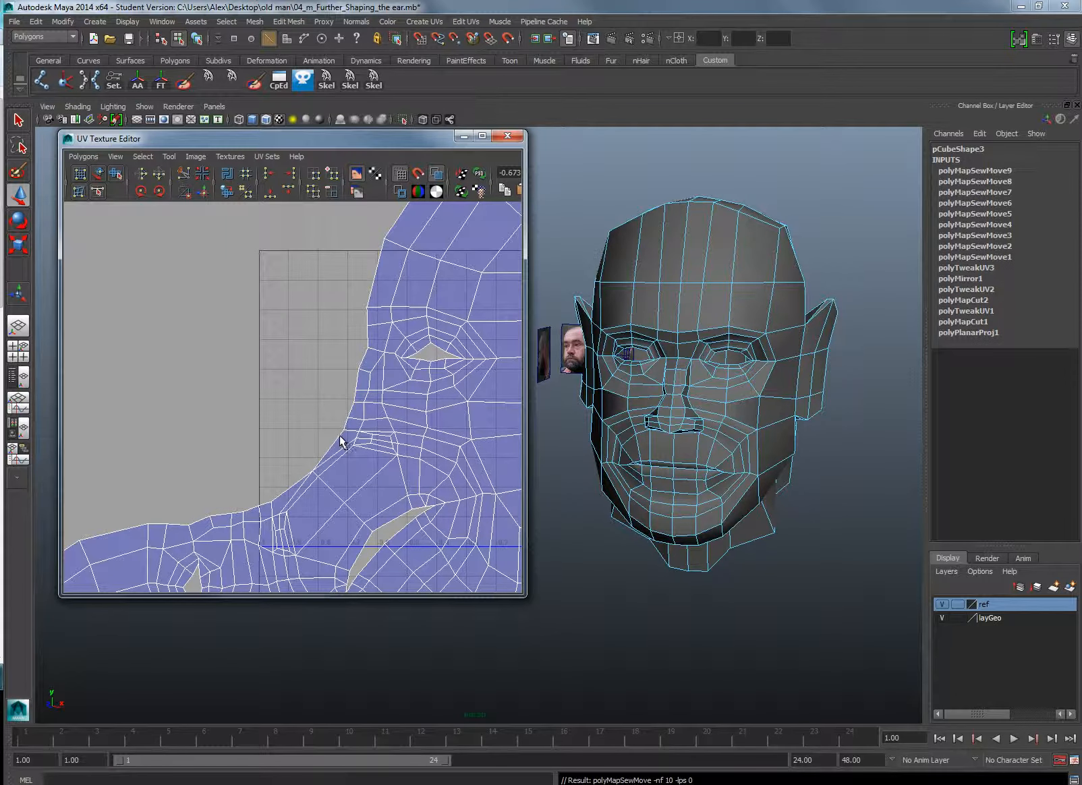
{"action": "left_click", "coordinate": [340, 442]}
{"action": "key", "text": "g"}
{"action": "left_click", "coordinate": [342, 414]}
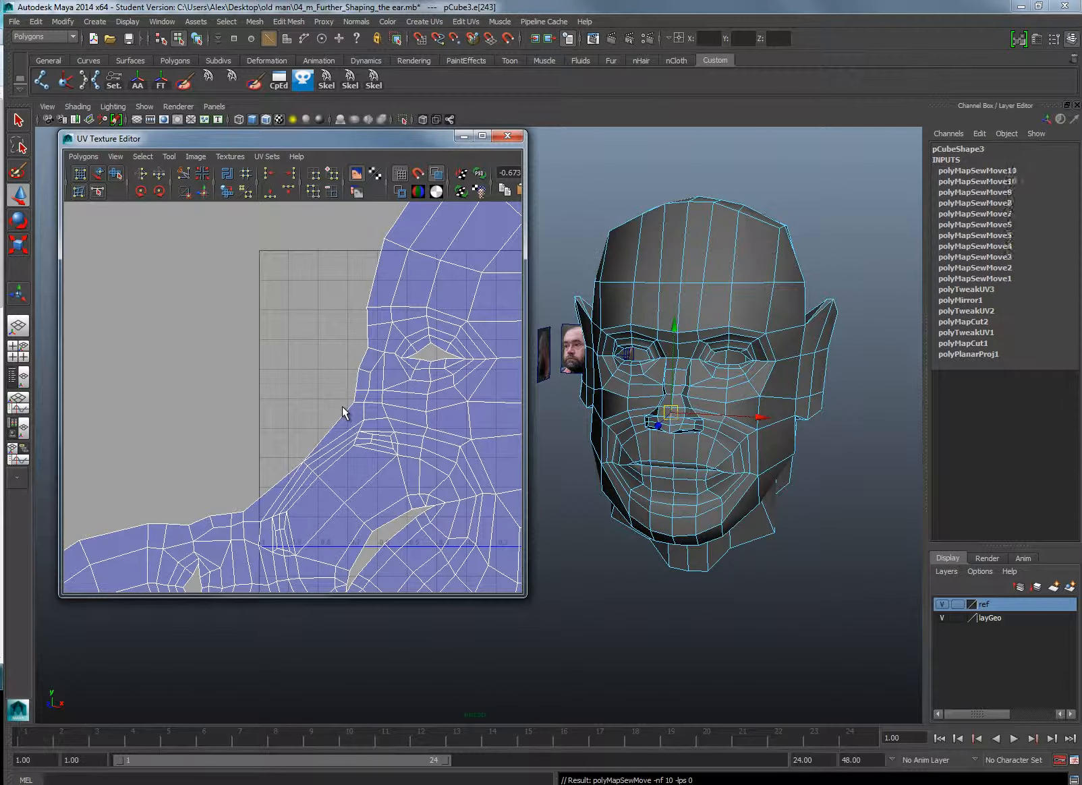
{"action": "key", "text": "g"}
{"action": "left_click", "coordinate": [345, 404]}
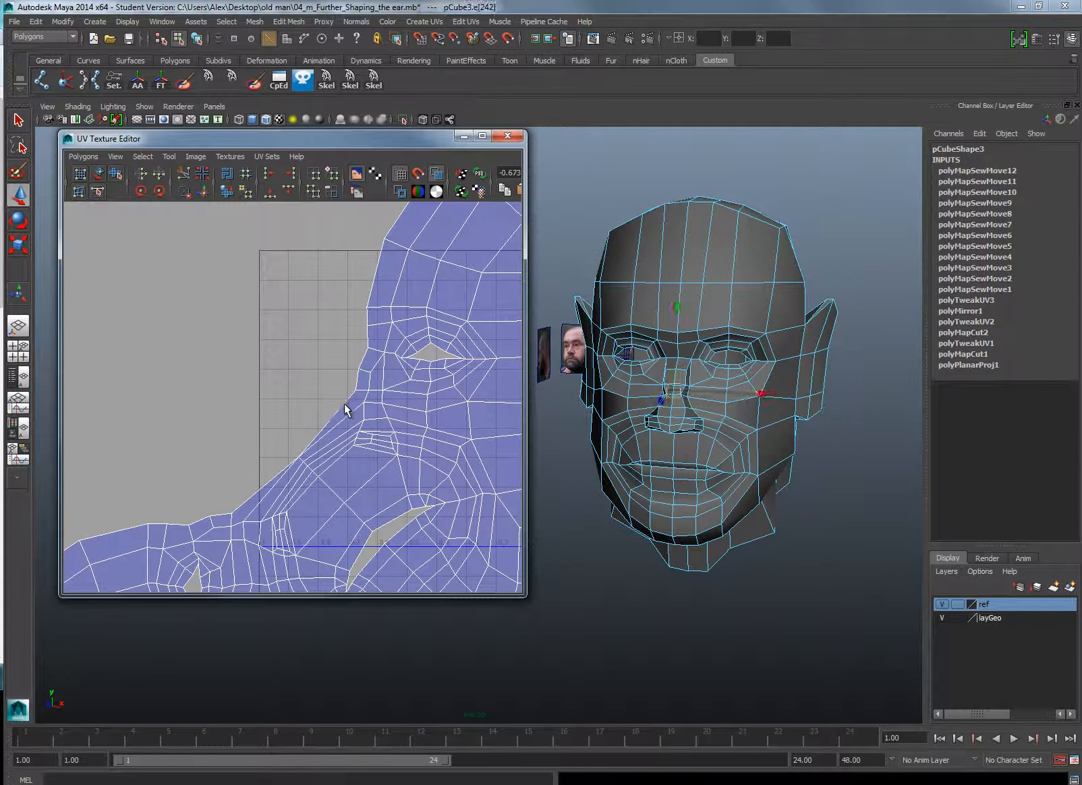
{"action": "key", "text": "g"}
{"action": "left_click", "coordinate": [350, 390]}
{"action": "key", "text": "g"}
Step: Move and sew the remaining centre border edges from the nose bridge up to the forehead
{"action": "left_click", "coordinate": [357, 361]}
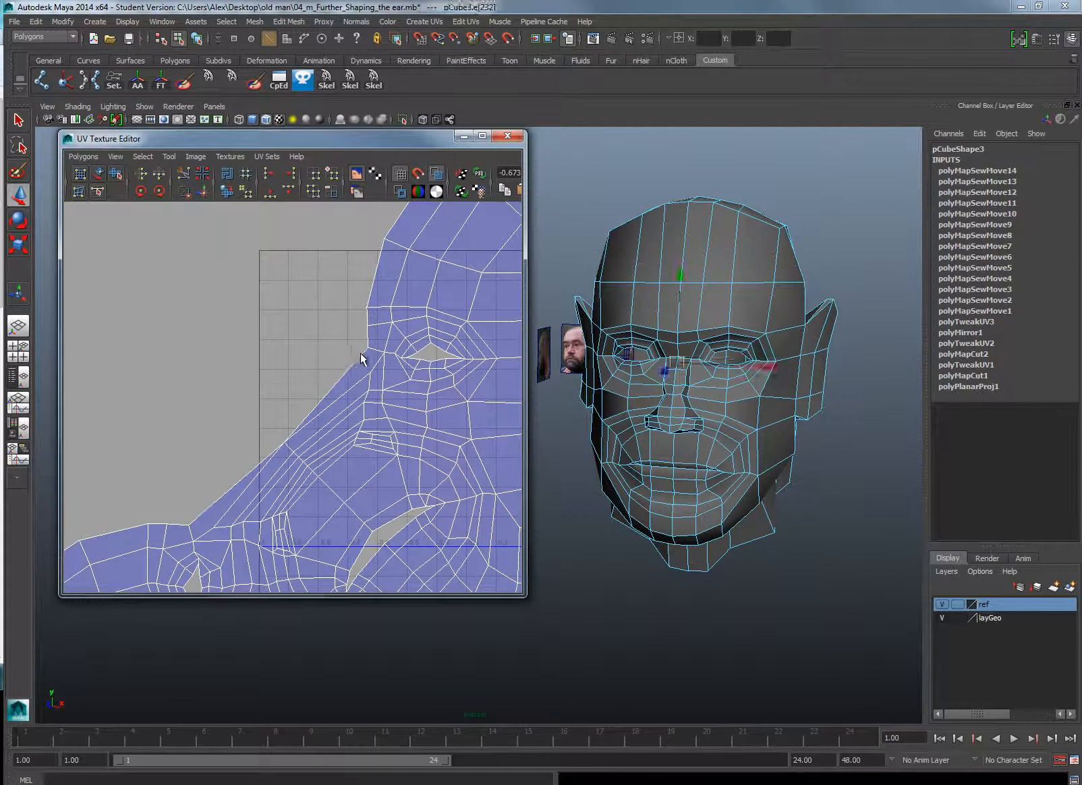
{"action": "key", "text": "g"}
{"action": "left_click", "coordinate": [357, 343]}
{"action": "key", "text": "g"}
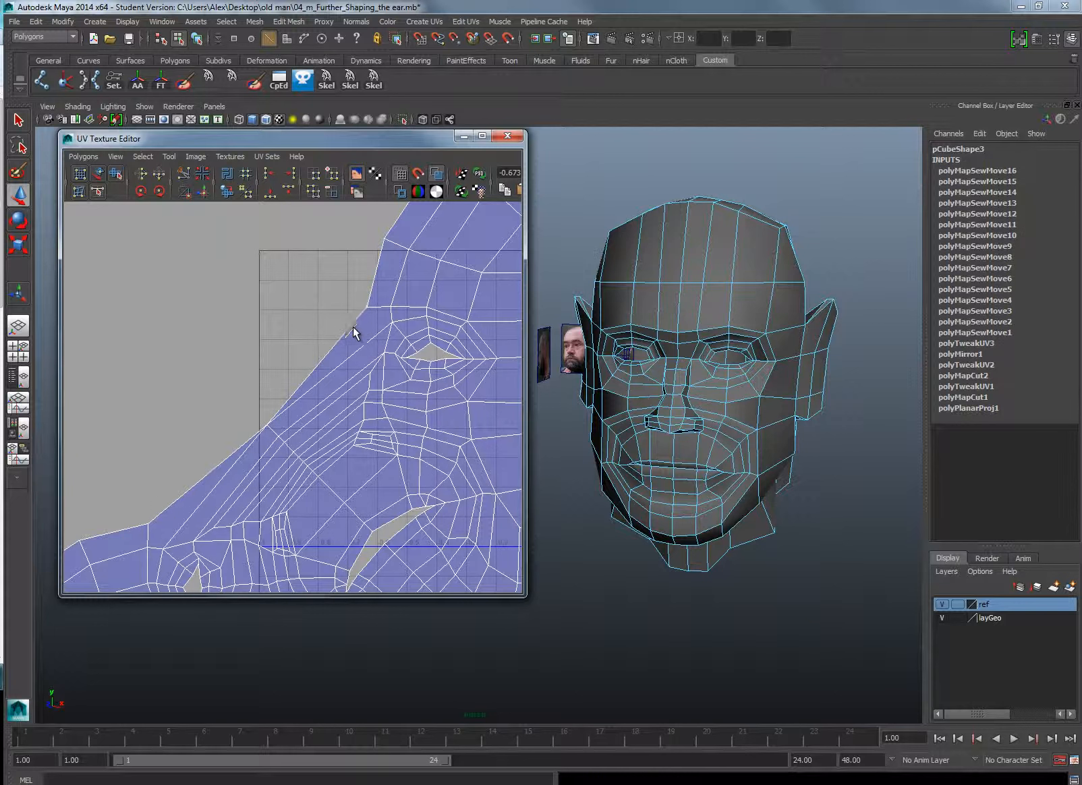
{"action": "left_click", "coordinate": [353, 326]}
{"action": "key", "text": "g"}
{"action": "left_click", "coordinate": [362, 280]}
{"action": "key", "text": "g"}
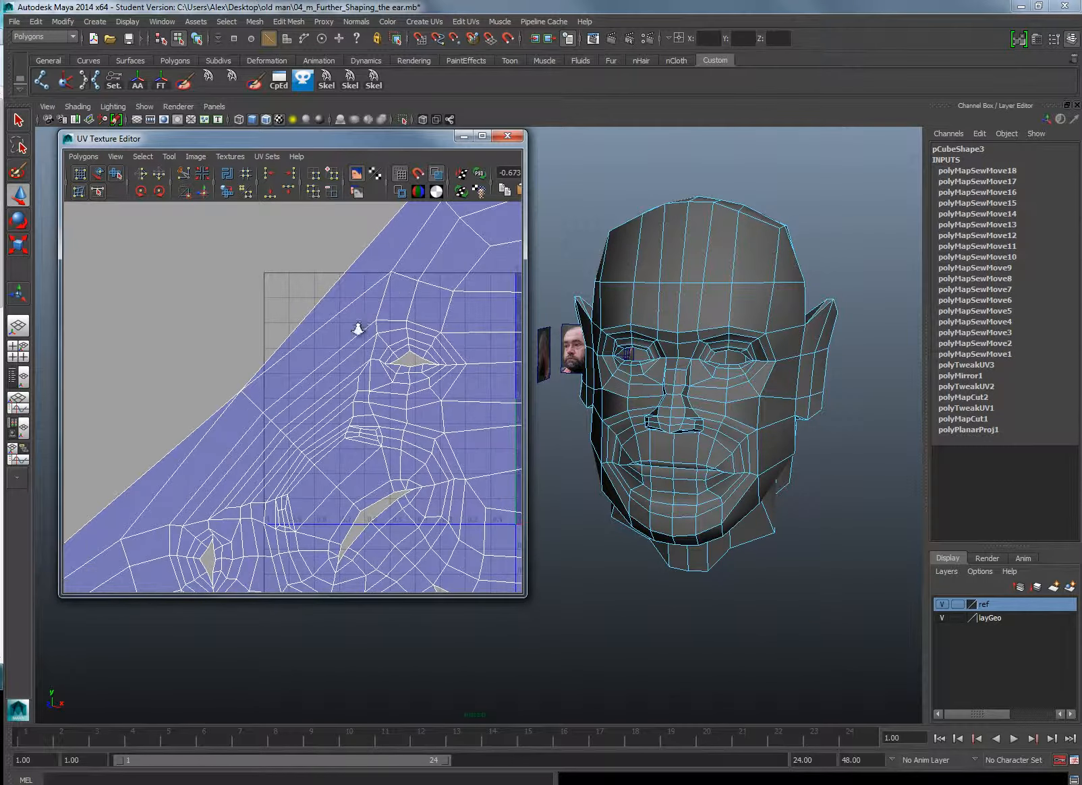
Step: Select all UVs of the joined head shell, relax and unfold them, and rotate the shell so the face stands upright
{"action": "scroll", "coordinate": [358, 329], "scroll_direction": "down", "scroll_amount": 5}
{"action": "right_click_drag", "start_coordinate": [231, 431], "coordinate": [283, 431]}
{"action": "left_click_drag", "start_coordinate": [183, 252], "coordinate": [466, 539]}
{"action": "mouse_move", "coordinate": [365, 373]}
{"action": "right_mouse_down", "text": "shift"}
{"action": "mouse_move", "coordinate": [366, 342]}
{"action": "mouse_move", "coordinate": [351, 386]}
{"action": "right_mouse_up", "text": "shift"}
{"action": "scroll", "coordinate": [347, 386], "scroll_direction": "up", "scroll_amount": 8}
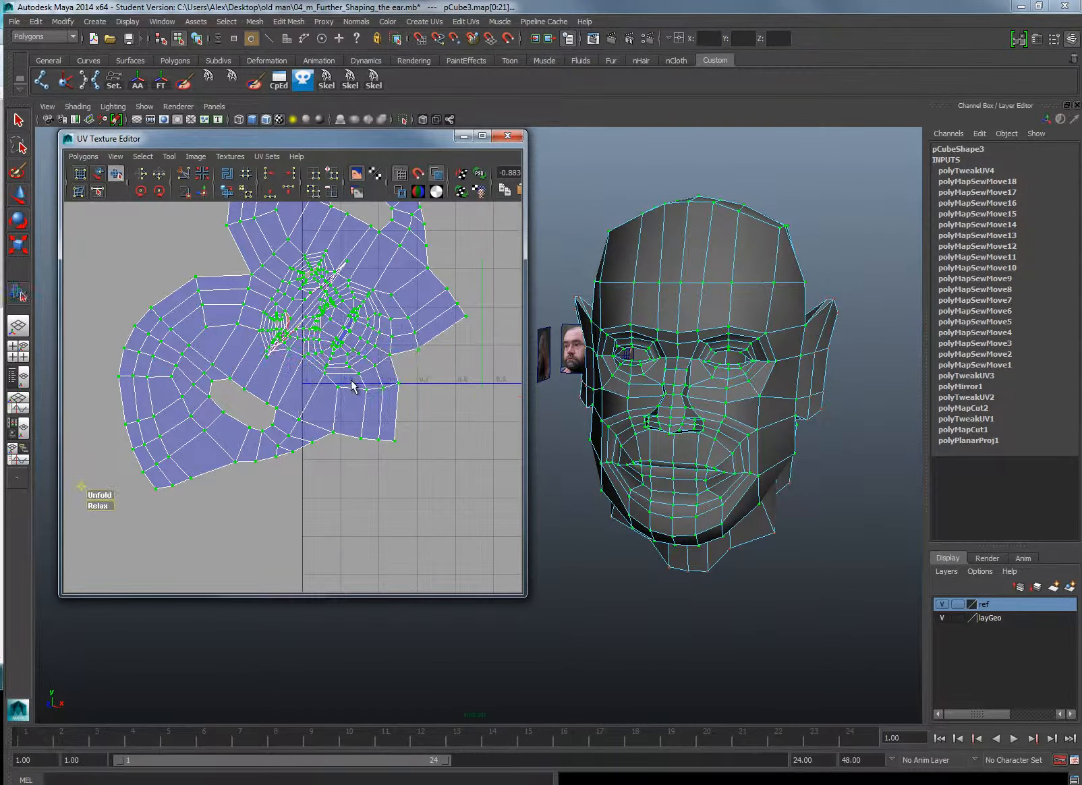
{"action": "left_click", "coordinate": [98, 506]}
{"action": "left_click", "coordinate": [94, 487]}
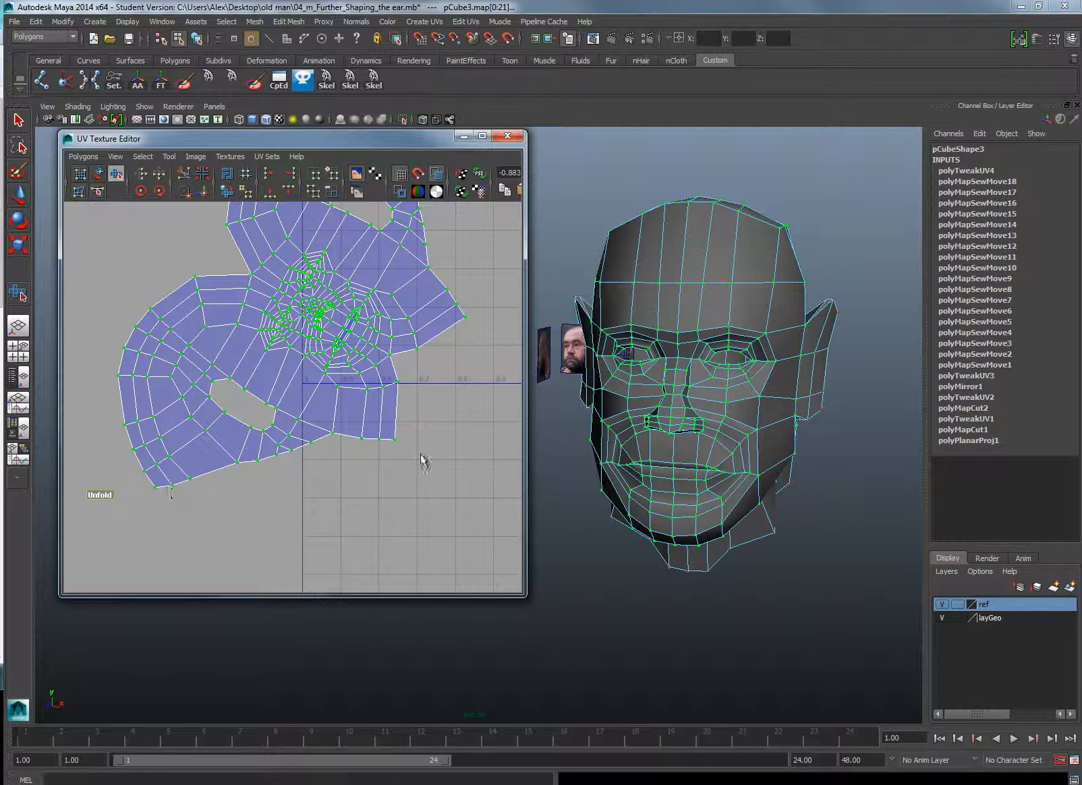
{"action": "key", "text": "e"}
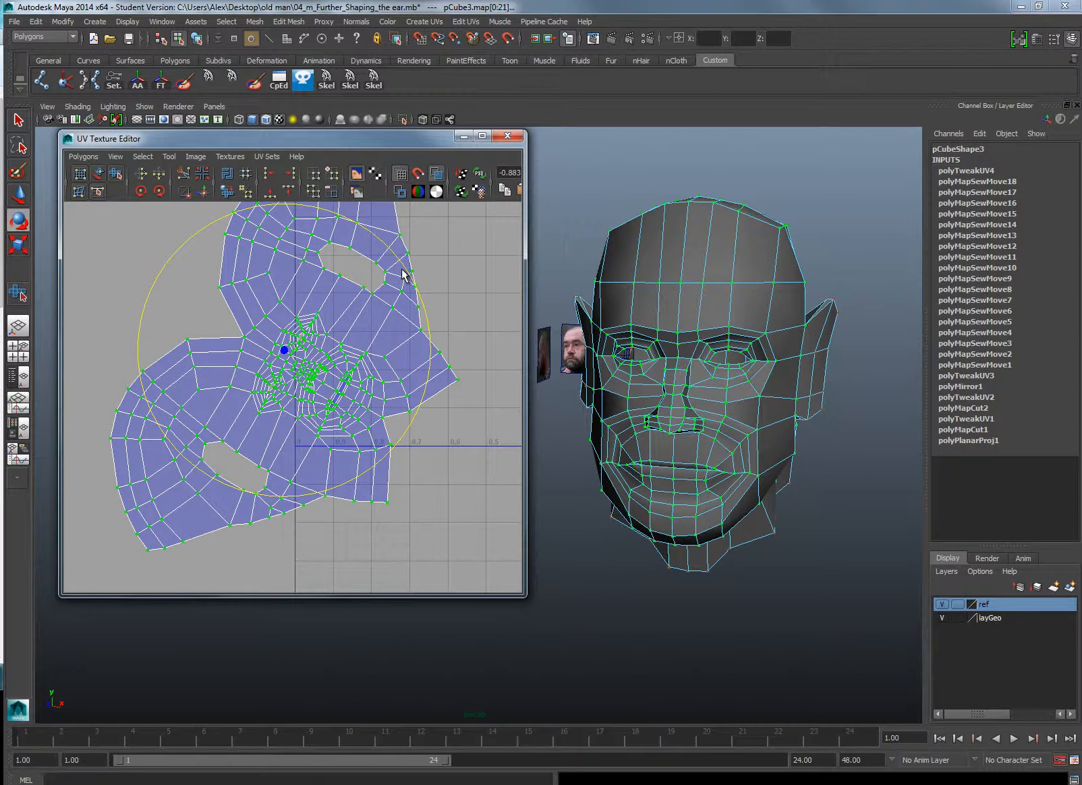
{"action": "left_click_drag", "start_coordinate": [404, 275], "coordinate": [429, 409]}
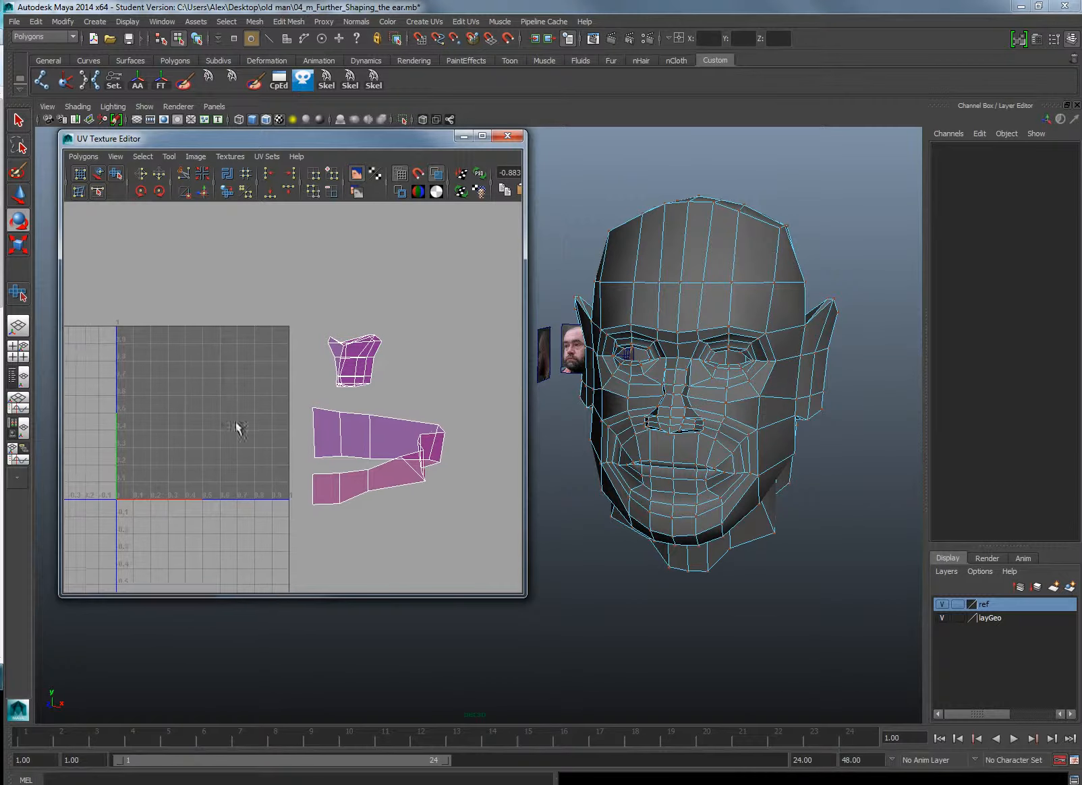
Step: Select one ear's whole UV shell by expanding from a single UV and unfold it with the Smooth UV tool
{"action": "scroll", "coordinate": [336, 408], "scroll_direction": "up", "scroll_amount": 3}
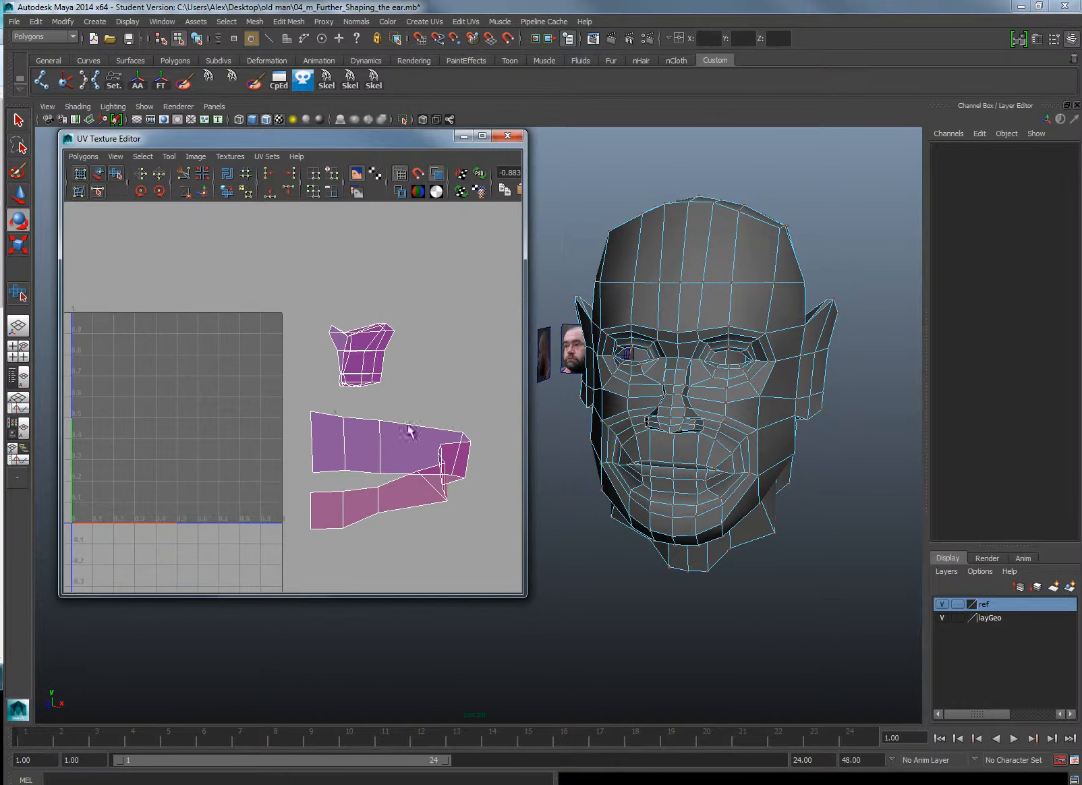
{"action": "right_click_drag", "start_coordinate": [824, 335], "coordinate": [860, 334]}
{"action": "left_click", "coordinate": [407, 312]}
{"action": "right_click_drag", "start_coordinate": [376, 341], "coordinate": [419, 327], "text": "ctrl"}
{"action": "right_click_drag", "start_coordinate": [330, 382], "coordinate": [320, 415], "text": "shift"}
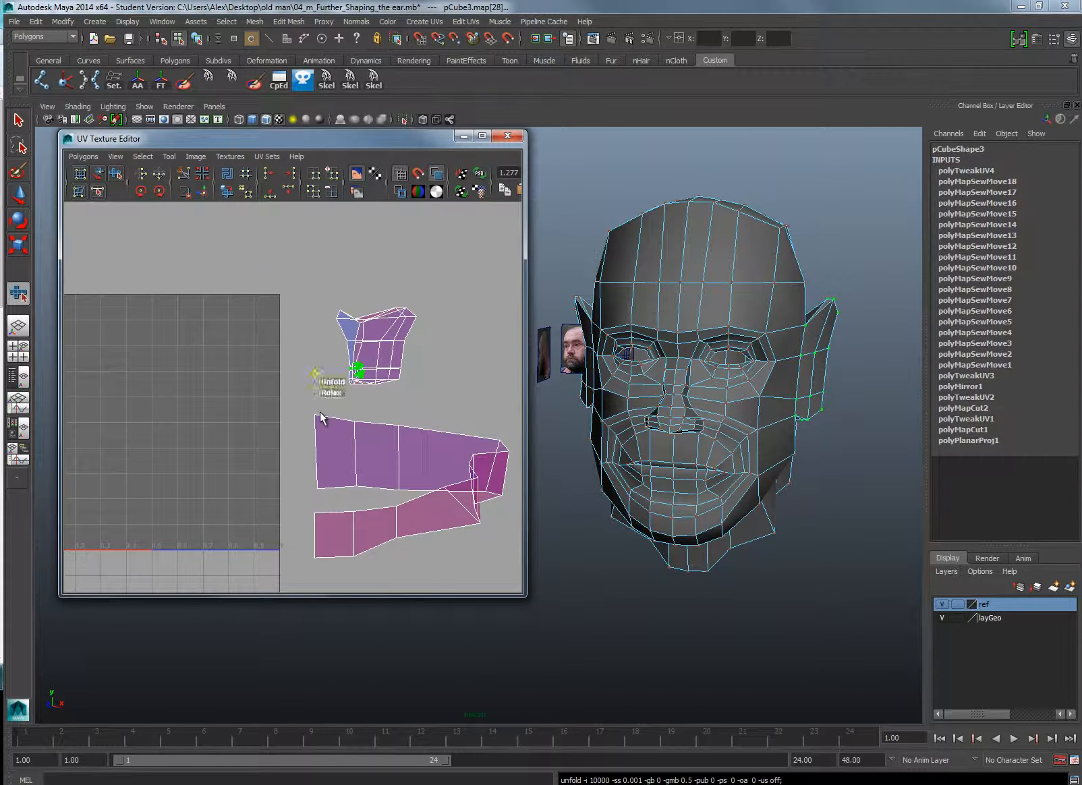
{"action": "left_click_drag", "start_coordinate": [329, 378], "coordinate": [704, 358]}
Step: Move the unfolded ear shell into the empty 0-1 UV square and scale it up
{"action": "key", "text": "w"}
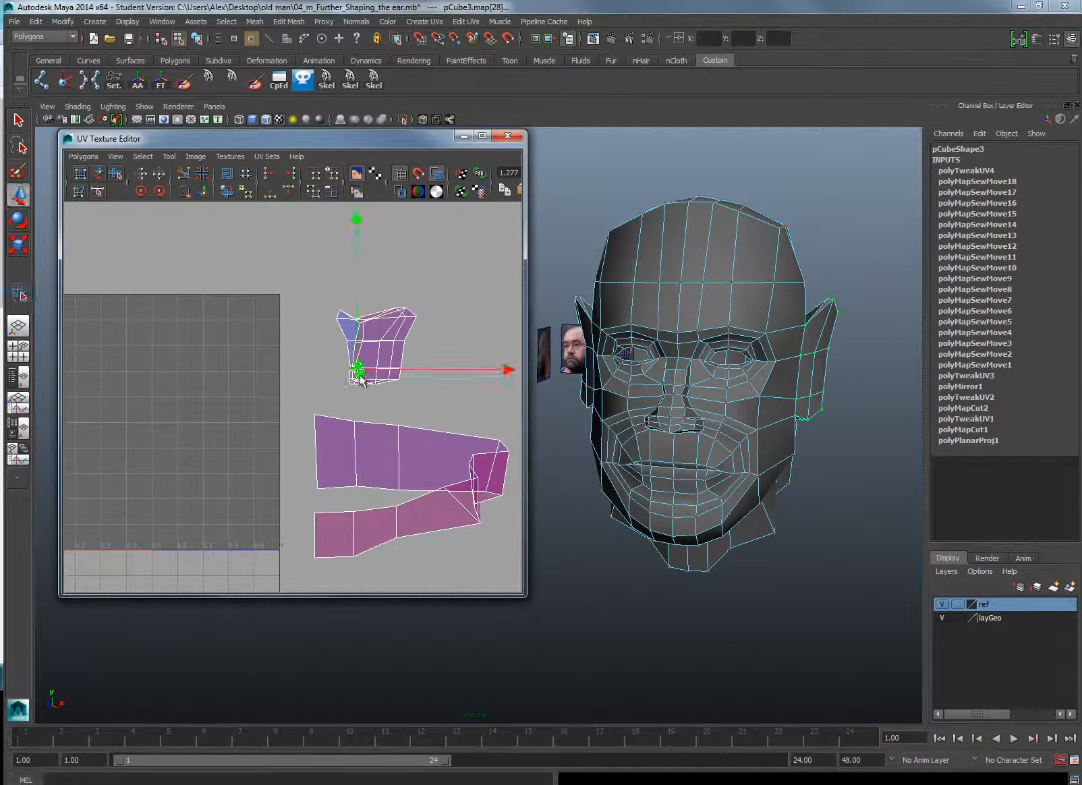
{"action": "left_click_drag", "start_coordinate": [359, 373], "coordinate": [152, 427]}
{"action": "middle_click_drag", "start_coordinate": [163, 424], "coordinate": [222, 408], "text": "alt"}
{"action": "key", "text": "r"}
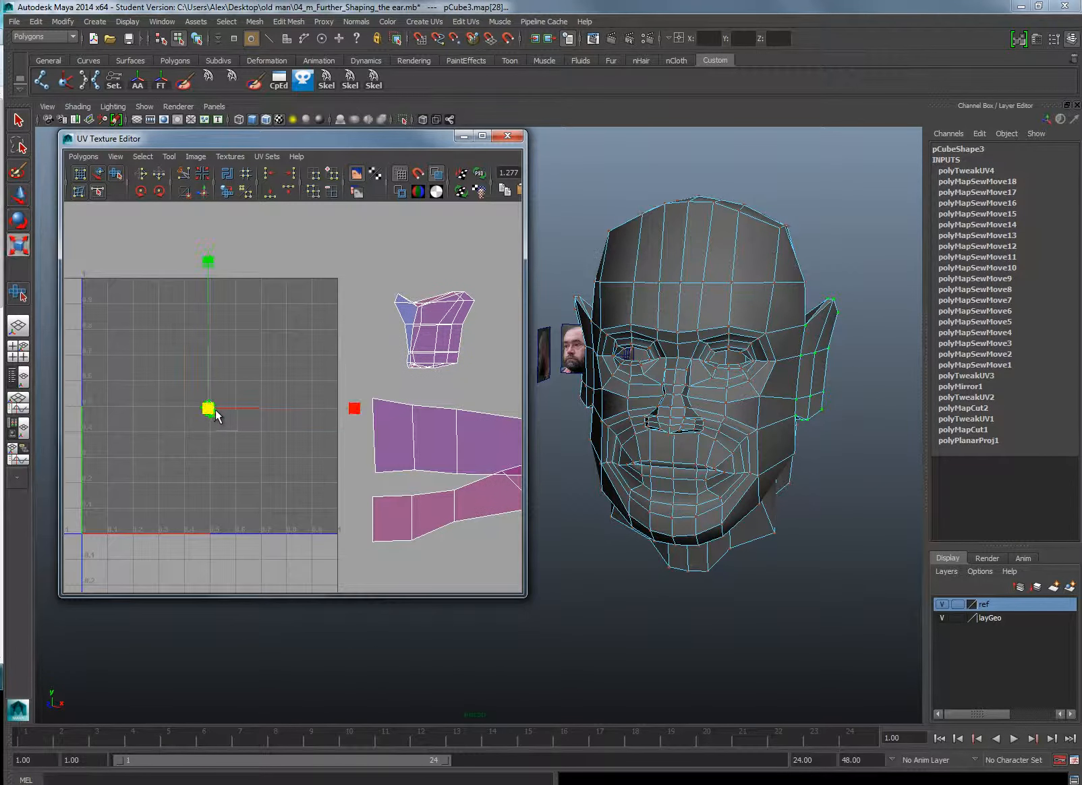
{"action": "left_click_drag", "start_coordinate": [212, 410], "coordinate": [302, 364]}
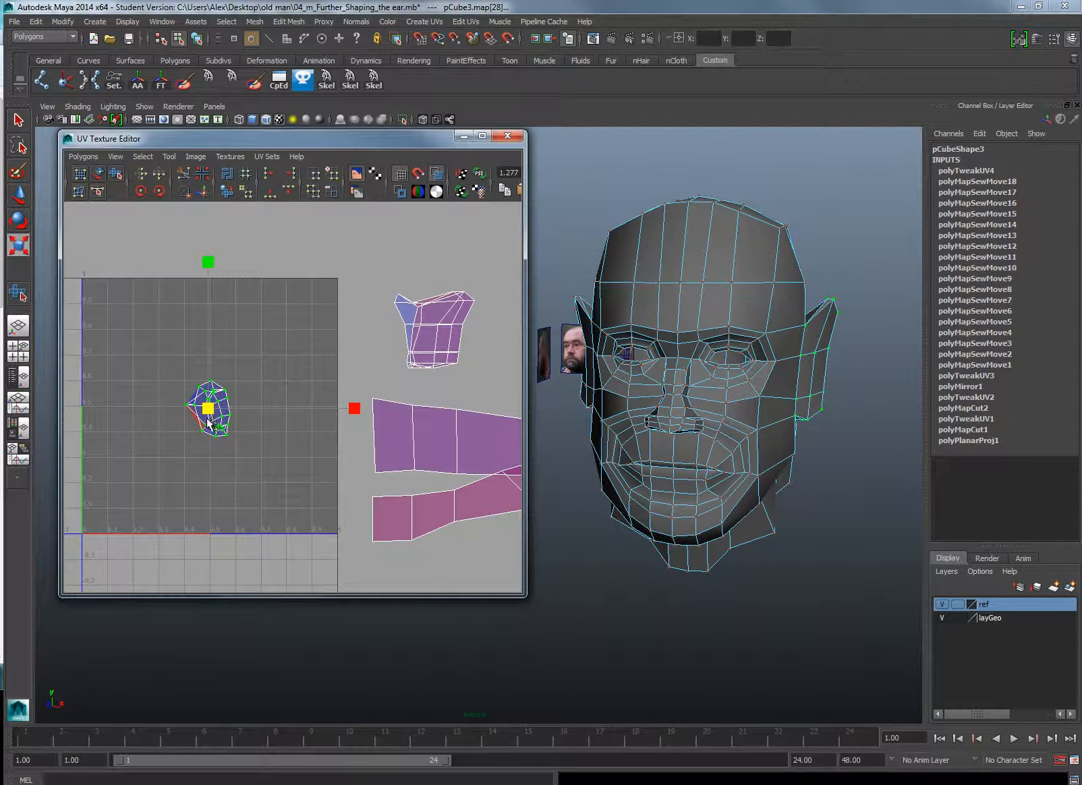
{"action": "middle_click_drag", "start_coordinate": [312, 363], "coordinate": [476, 279]}
Step: Unfold and relax the enlarged ear shell further, and rotate it upright
{"action": "right_click_drag", "start_coordinate": [230, 421], "coordinate": [223, 448], "text": "shift"}
{"action": "left_click_drag", "start_coordinate": [126, 486], "coordinate": [554, 448]}
{"action": "left_click_drag", "start_coordinate": [123, 494], "coordinate": [382, 476]}
{"action": "left_click_drag", "start_coordinate": [139, 498], "coordinate": [466, 452]}
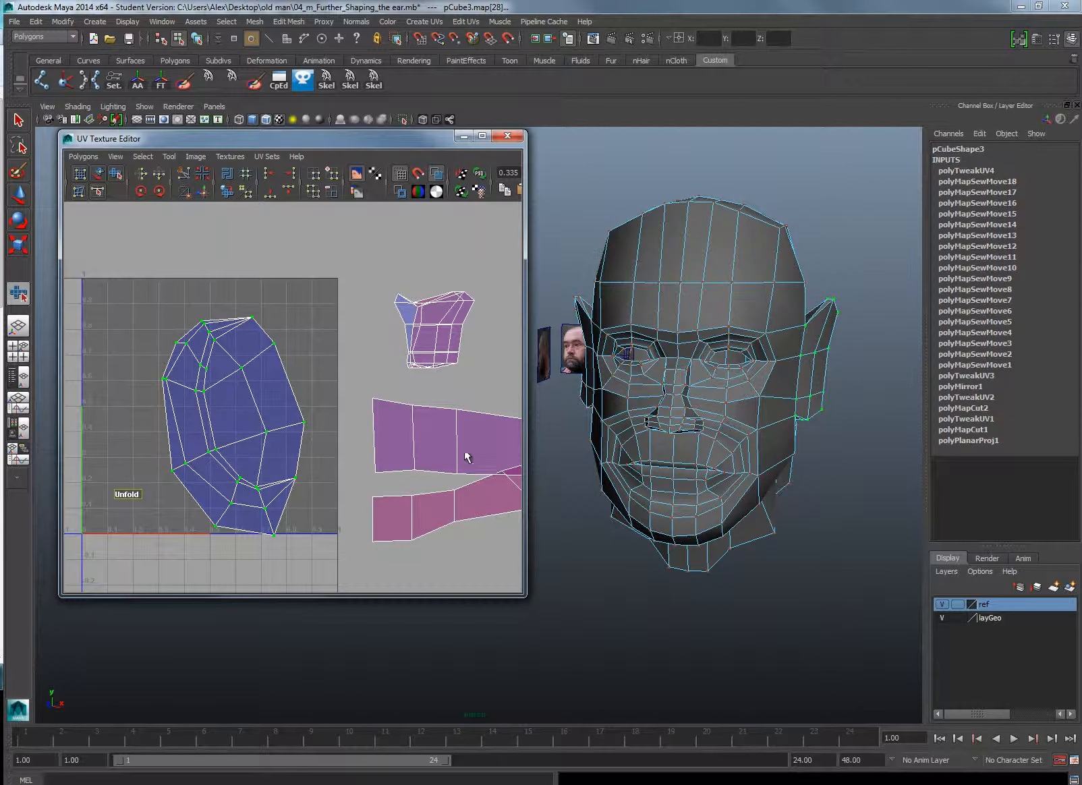
{"action": "left_click_drag", "start_coordinate": [116, 496], "coordinate": [391, 481]}
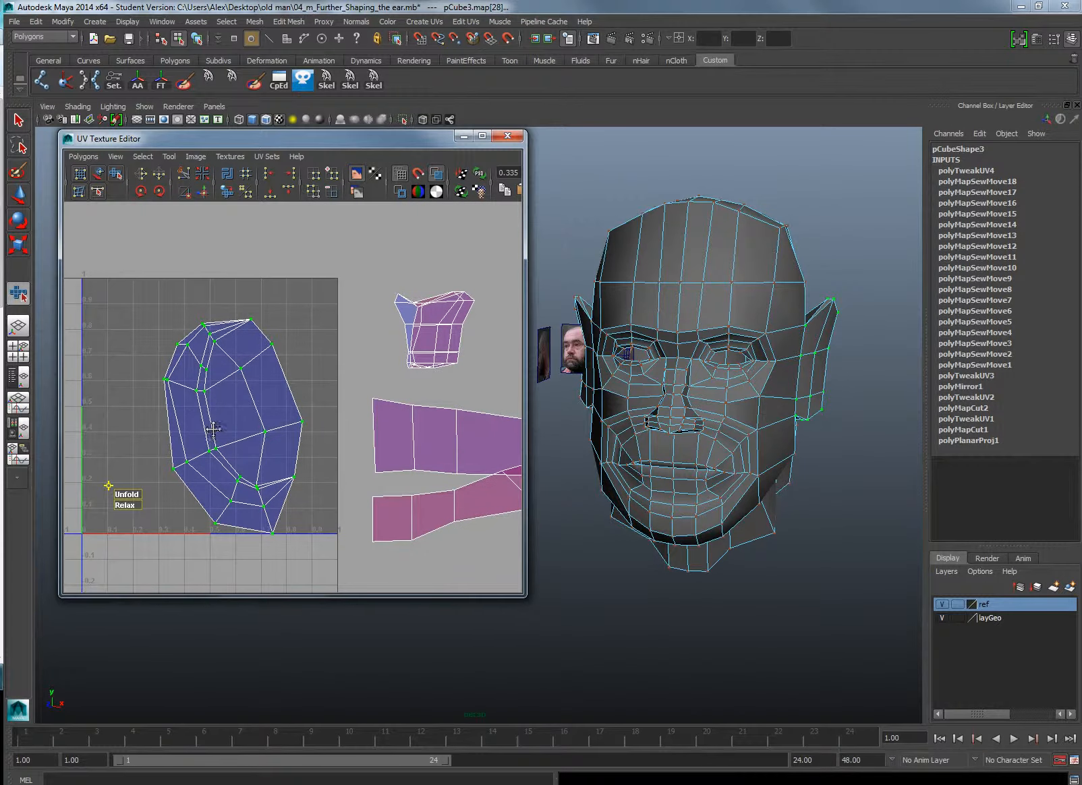
{"action": "scroll", "coordinate": [145, 447], "scroll_direction": "down", "scroll_amount": 3}
{"action": "key", "text": "e"}
{"action": "left_click_drag", "start_coordinate": [347, 380], "coordinate": [367, 419]}
Step: Select the UV shell of the opposite ear and unfold it with the Smooth UV tool
{"action": "left_click_drag", "start_coordinate": [341, 359], "coordinate": [417, 433]}
{"action": "mouse_move", "coordinate": [421, 418]}
{"action": "right_mouse_down", "text": "shift"}
{"action": "mouse_move", "coordinate": [423, 446]}
{"action": "mouse_move", "coordinate": [426, 392]}
{"action": "mouse_move", "coordinate": [418, 435]}
{"action": "right_mouse_up", "text": "shift"}
{"action": "left_click_drag", "start_coordinate": [355, 431], "coordinate": [467, 423]}
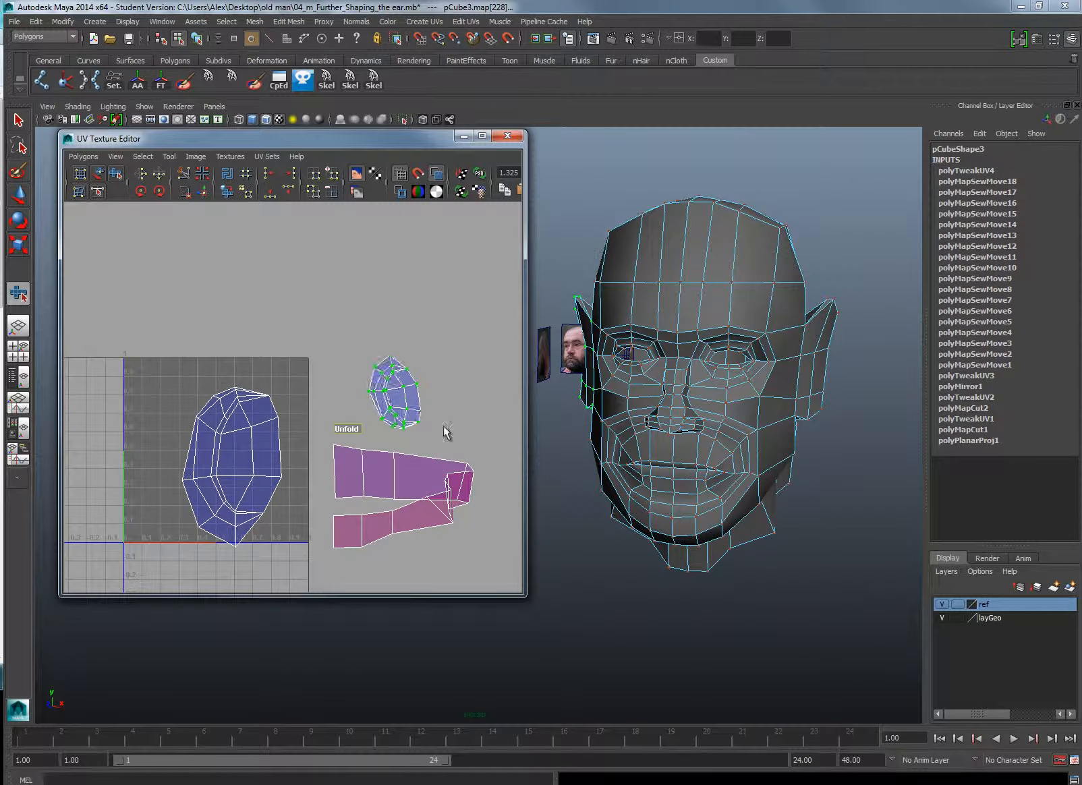
{"action": "left_click_drag", "start_coordinate": [348, 430], "coordinate": [836, 358]}
Step: Move the second ear shell beside the first one, rotate it, and scale it up to a similar size
{"action": "middle_click_drag", "start_coordinate": [445, 399], "coordinate": [392, 403], "text": "alt"}
{"action": "key", "text": "w"}
{"action": "left_click_drag", "start_coordinate": [342, 395], "coordinate": [81, 433]}
{"action": "middle_click_drag", "start_coordinate": [351, 347], "coordinate": [359, 317], "text": "alt"}
{"action": "key", "text": "e"}
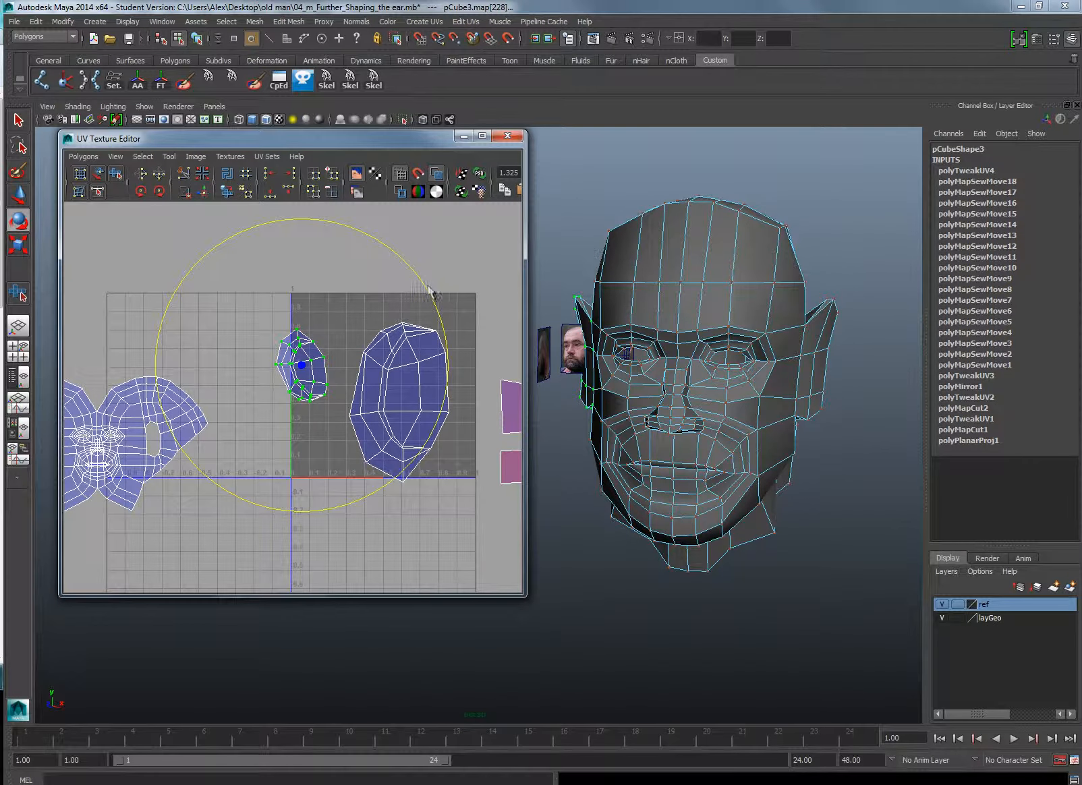
{"action": "left_click_drag", "start_coordinate": [428, 290], "coordinate": [447, 317]}
{"action": "key", "text": "r"}
{"action": "left_click_drag", "start_coordinate": [301, 366], "coordinate": [418, 367]}
Step: Fine-tune the second ear shell's position, rotation and scale to match the first ear
{"action": "key", "text": "w"}
{"action": "left_click_drag", "start_coordinate": [302, 366], "coordinate": [284, 388]}
{"action": "key", "text": "e"}
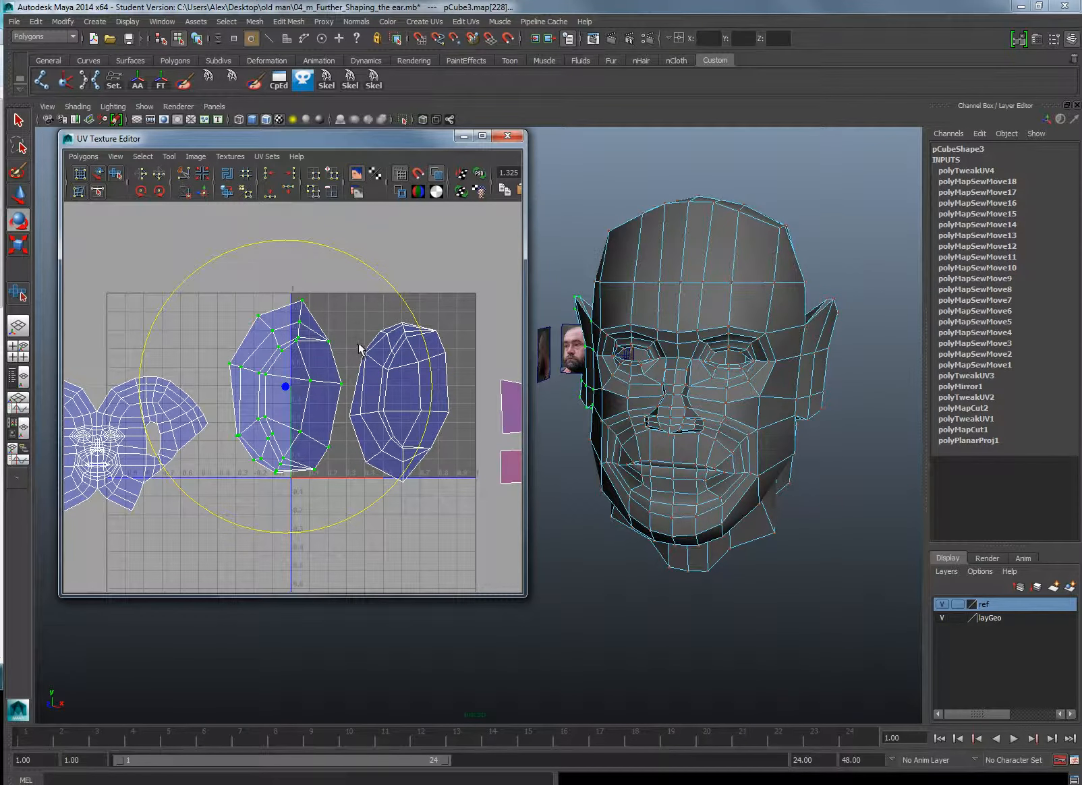
{"action": "left_click_drag", "start_coordinate": [401, 299], "coordinate": [403, 295]}
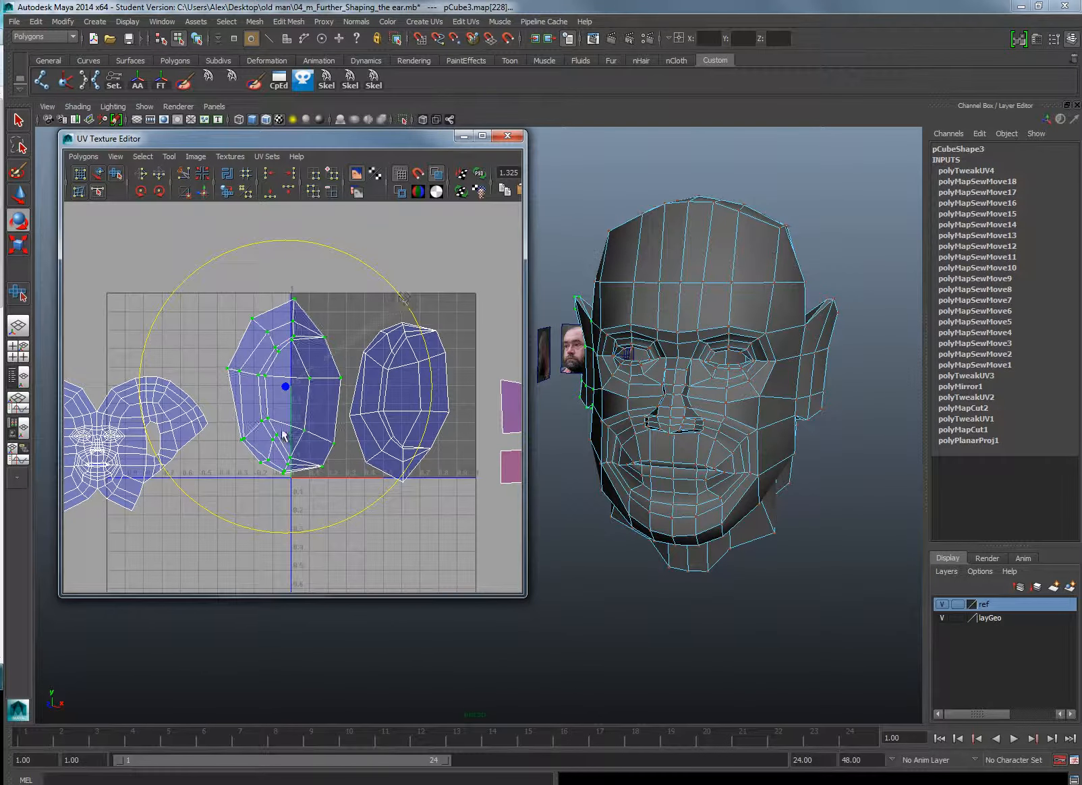
{"action": "key", "text": "r"}
{"action": "left_click_drag", "start_coordinate": [284, 389], "coordinate": [266, 412]}
Step: Unfold one of the two neck shells with the Smooth UV tool and move it off the other neck shell
{"action": "middle_click_drag", "start_coordinate": [432, 418], "coordinate": [162, 368], "text": "alt"}
{"action": "left_click", "coordinate": [244, 432]}
{"action": "left_click", "coordinate": [115, 174]}
{"action": "left_click_drag", "start_coordinate": [215, 437], "coordinate": [359, 427]}
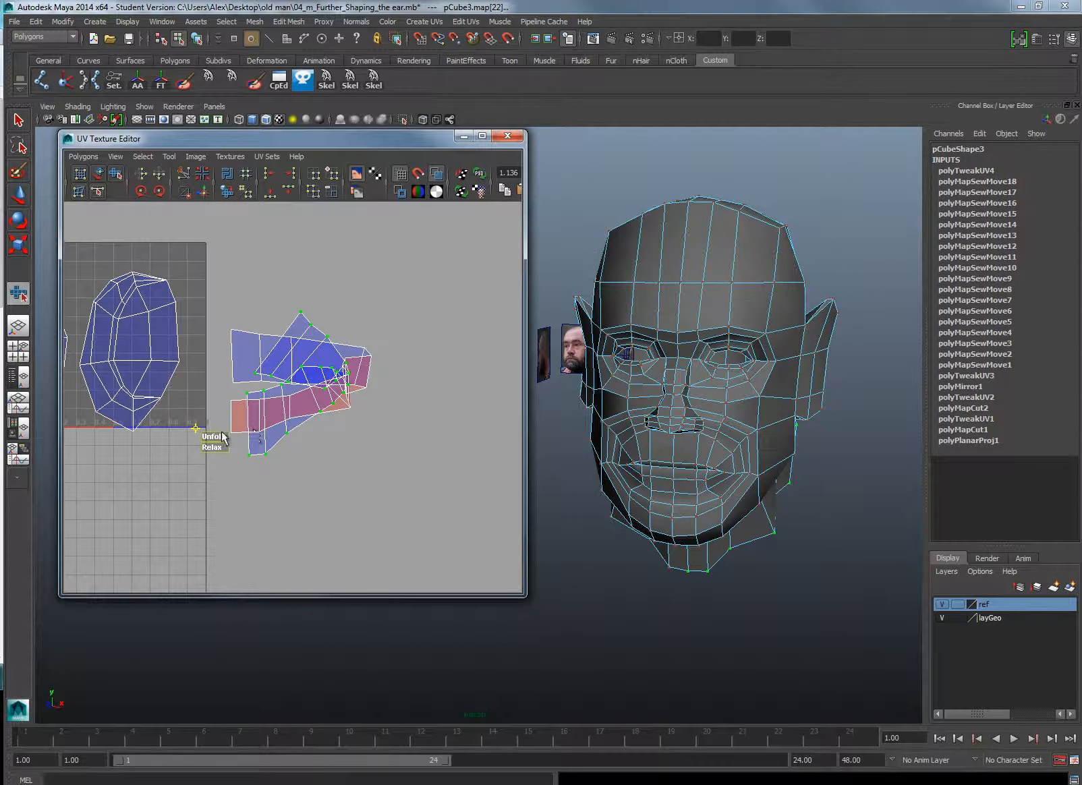
{"action": "left_click_drag", "start_coordinate": [221, 435], "coordinate": [493, 429]}
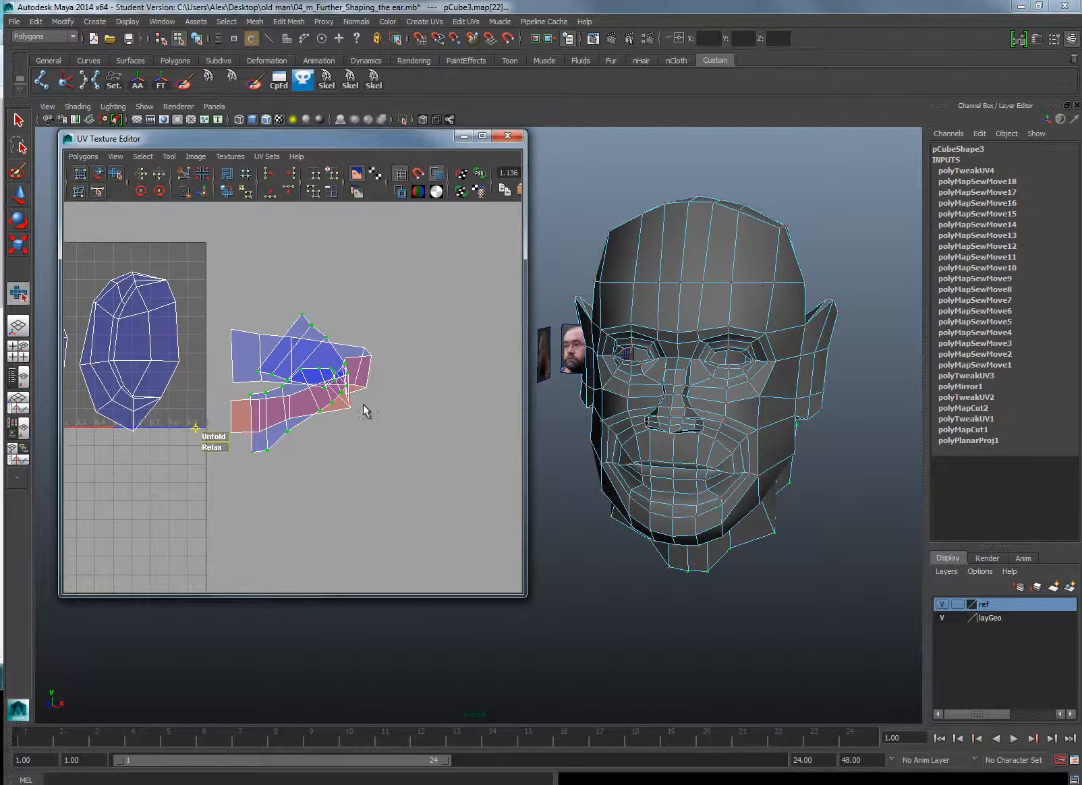
{"action": "left_click_drag", "start_coordinate": [214, 437], "coordinate": [499, 431]}
{"action": "key", "text": "w"}
{"action": "left_click_drag", "start_coordinate": [366, 361], "coordinate": [426, 251]}
Step: Select the remaining neck shell and unfold it into a strip
{"action": "middle_click_drag", "start_coordinate": [426, 250], "coordinate": [414, 297], "text": "alt"}
{"action": "left_click_drag", "start_coordinate": [375, 529], "coordinate": [343, 500]}
{"action": "right_click_drag", "start_coordinate": [343, 500], "coordinate": [335, 464], "text": "shift"}
Step: Switch to edge selection, pick the end edge of the neck strip, and move and sew the two neck halves together
{"action": "right_click_drag", "start_coordinate": [207, 445], "coordinate": [212, 414]}
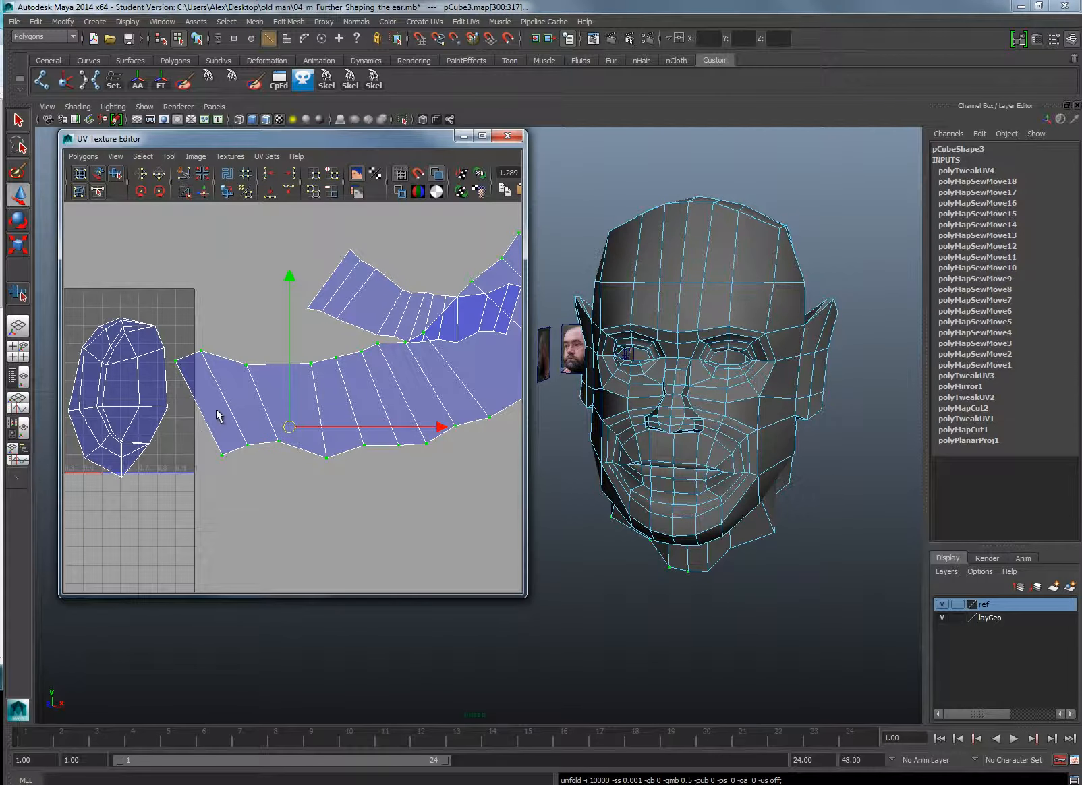
{"action": "left_click", "coordinate": [208, 422]}
{"action": "scroll", "coordinate": [324, 435], "scroll_direction": "down", "scroll_amount": 3}
{"action": "middle_click_drag", "start_coordinate": [336, 436], "coordinate": [305, 466], "text": "alt"}
{"action": "right_click_drag", "start_coordinate": [314, 461], "coordinate": [327, 432], "text": "shift"}
Step: Switch back to UVs and unfold the joined neck strip with the Smooth UV tool
{"action": "right_click_drag", "start_coordinate": [403, 395], "coordinate": [437, 397]}
{"action": "right_click_drag", "start_coordinate": [375, 430], "coordinate": [317, 462], "text": "shift"}
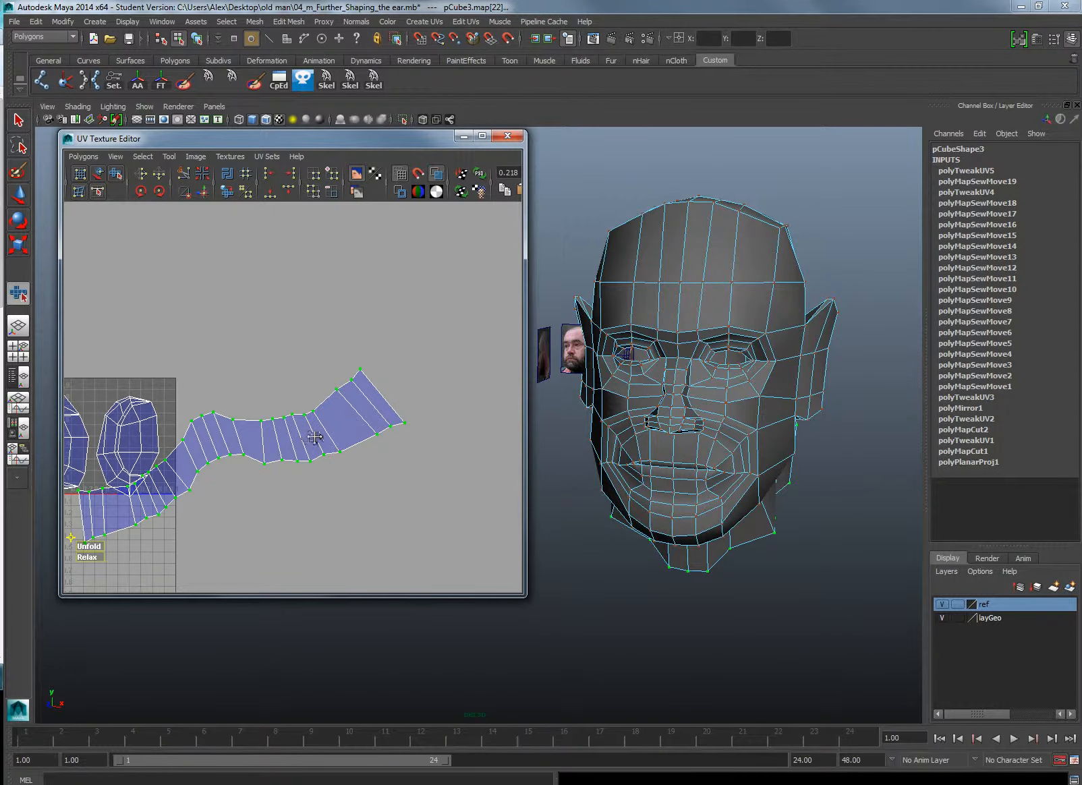
{"action": "middle_click_drag", "start_coordinate": [315, 437], "coordinate": [411, 383], "text": "alt"}
{"action": "left_click_drag", "start_coordinate": [186, 494], "coordinate": [611, 448]}
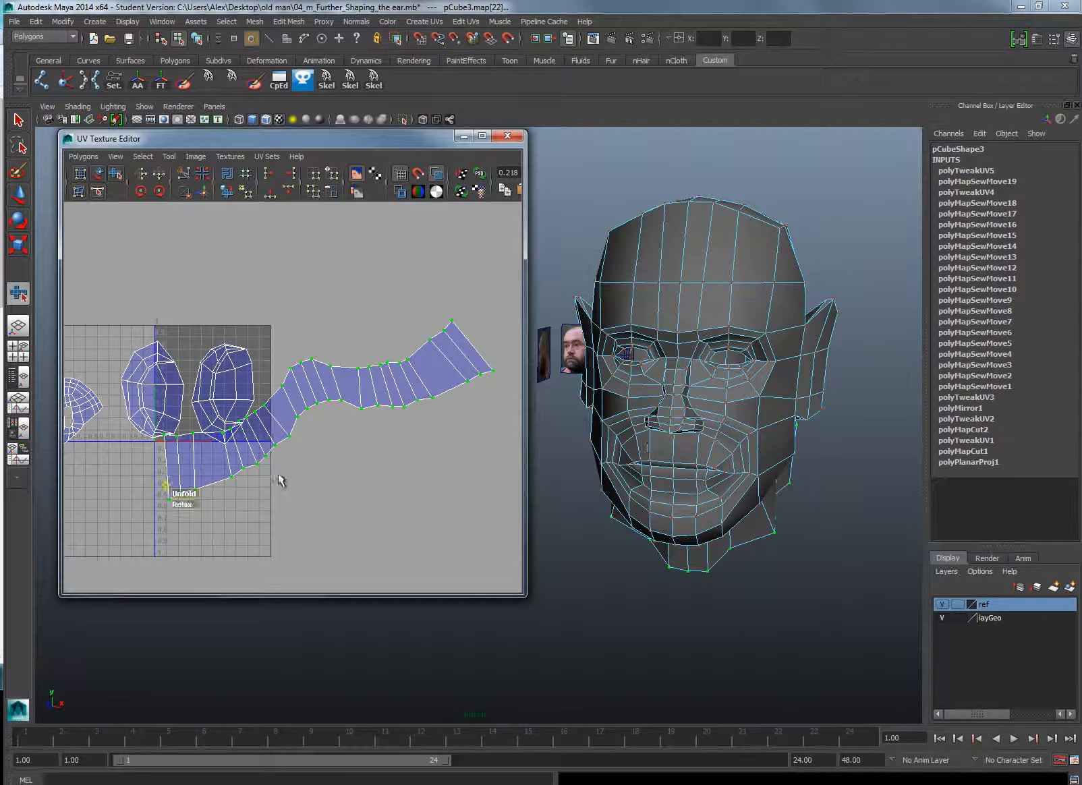
Step: Finish unfolding the joined neck strip, move it below the ear shells and rotate it until it lies roughly horizontal
{"action": "left_click_drag", "start_coordinate": [185, 493], "coordinate": [610, 437]}
{"action": "middle_click_drag", "start_coordinate": [298, 450], "coordinate": [375, 401], "text": "alt"}
{"action": "scroll", "coordinate": [369, 405], "scroll_direction": "down", "scroll_amount": 1}
{"action": "key", "text": "w"}
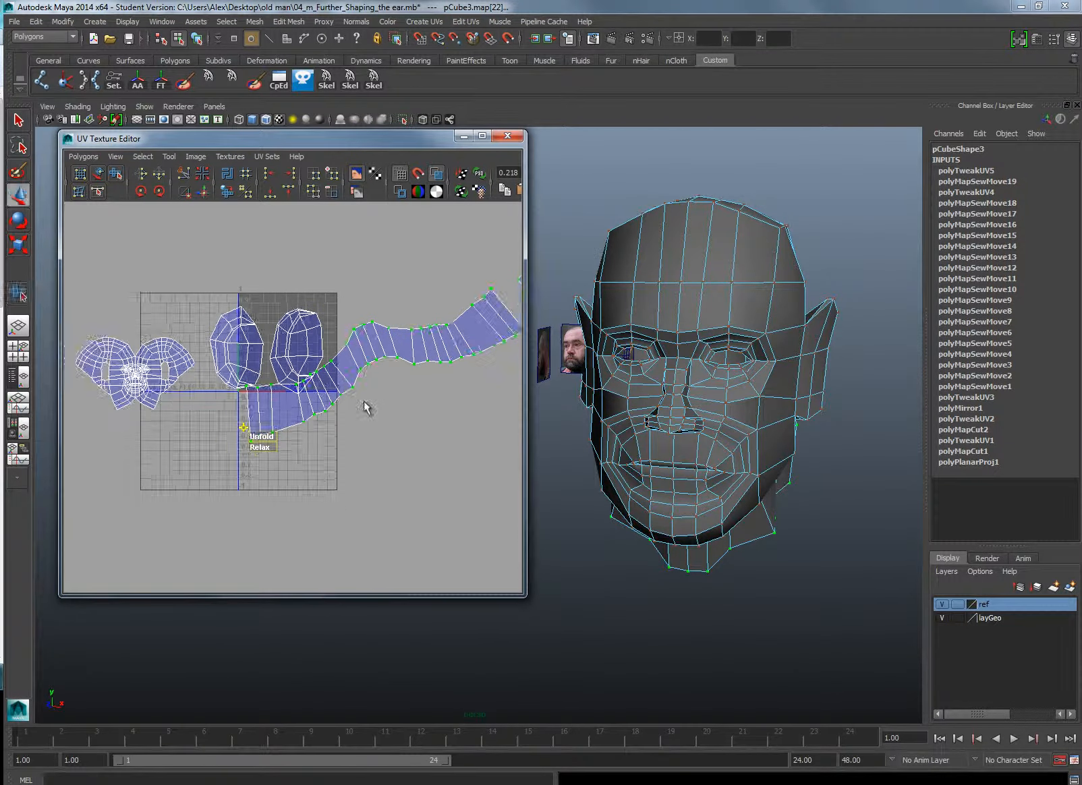
{"action": "left_click_drag", "start_coordinate": [382, 386], "coordinate": [267, 472]}
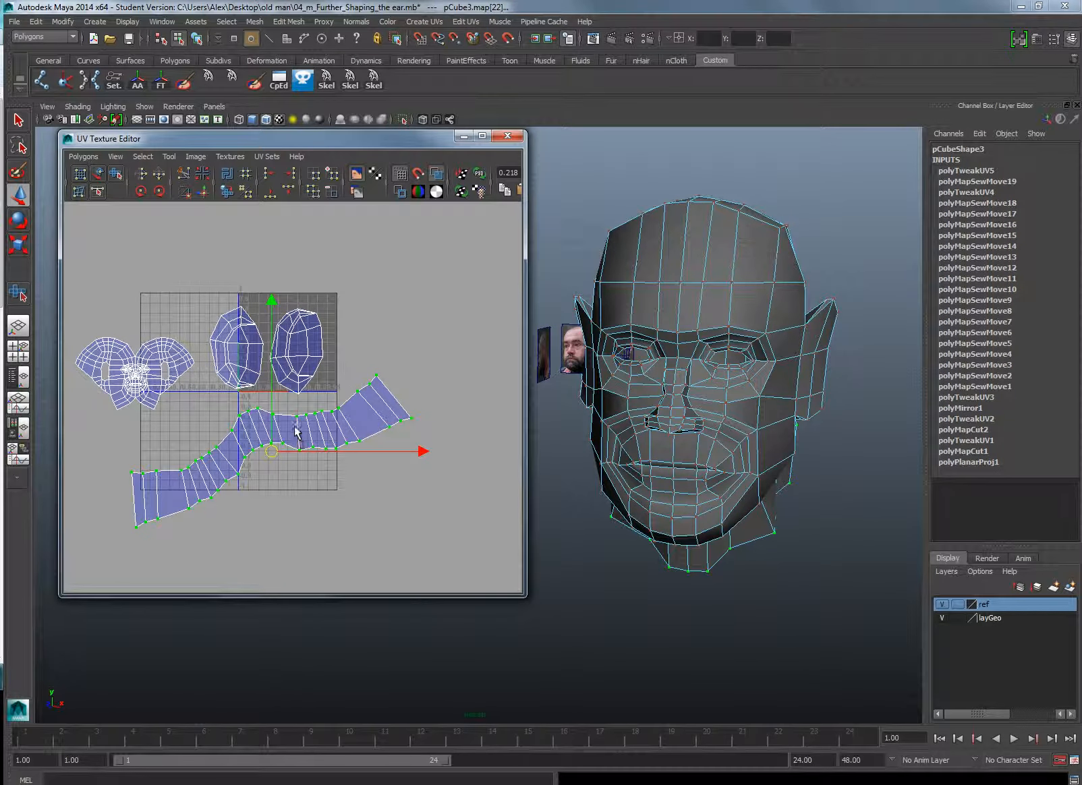
{"action": "key", "text": "e"}
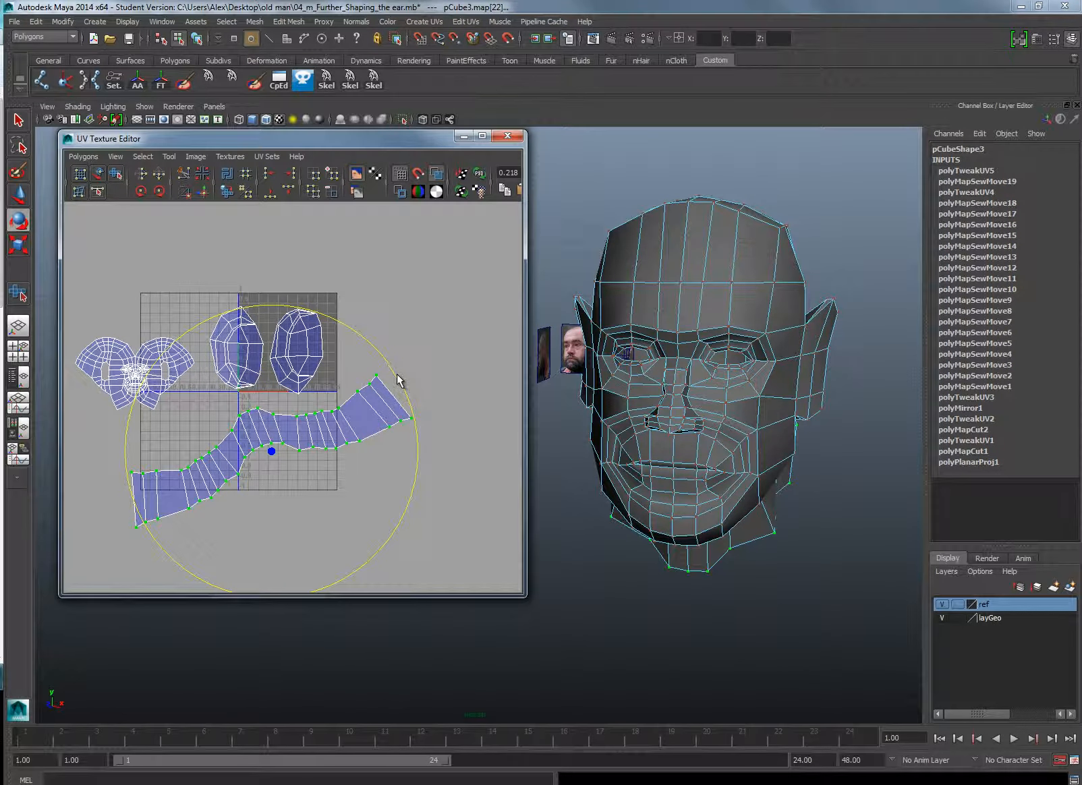
{"action": "left_click_drag", "start_coordinate": [399, 380], "coordinate": [413, 434]}
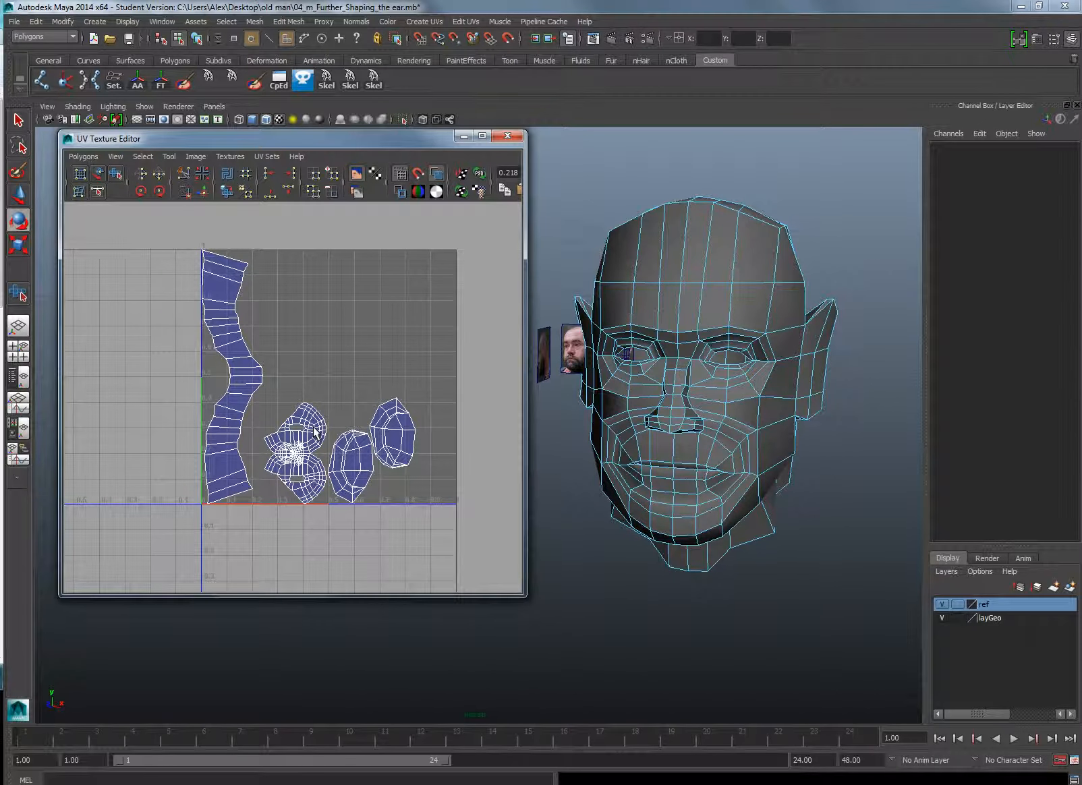
Step: Undo the automatic layout of the UV shells
{"action": "key", "text": "ctrl+z"}
{"action": "key", "text": "ctrl+z"}
{"action": "key", "text": "ctrl+z"}
{"action": "key", "text": "ctrl+z"}
{"action": "scroll", "coordinate": [207, 415], "scroll_direction": "down", "scroll_amount": 3}
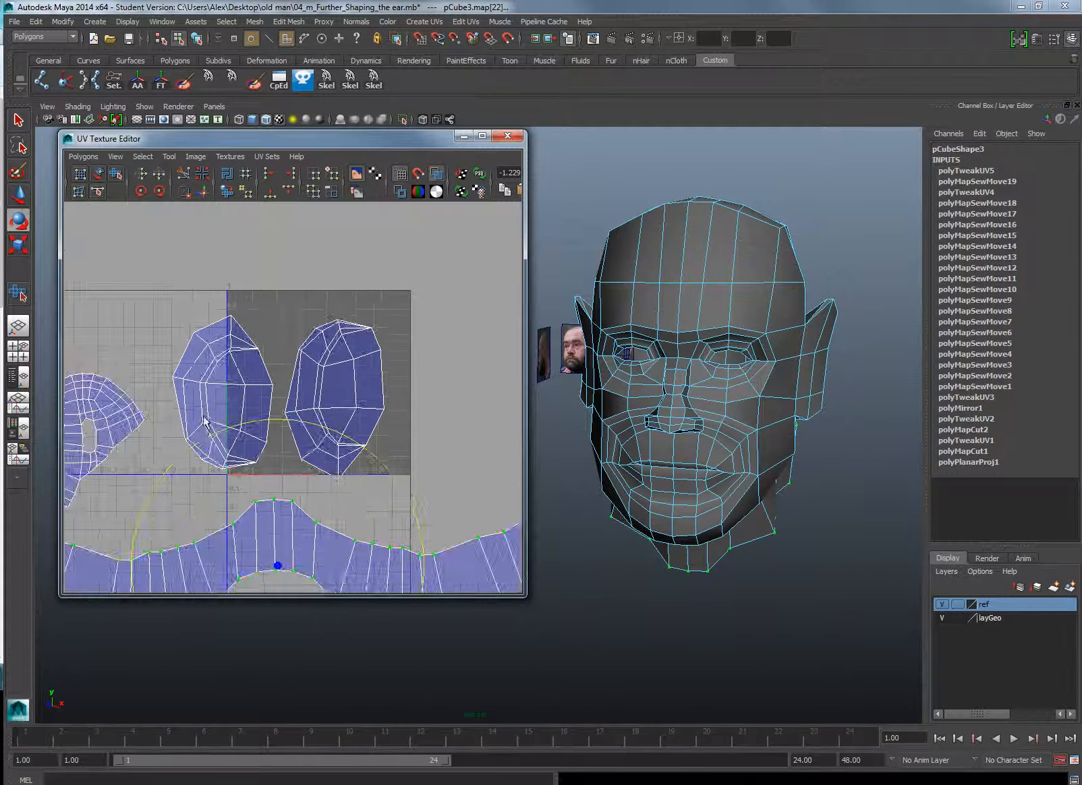
Step: Select both complete ear shells and move them outside the 0 to 1 UV square, to its right
{"action": "middle_click_drag", "start_coordinate": [205, 428], "coordinate": [215, 336], "text": "alt"}
{"action": "scroll", "coordinate": [215, 351], "scroll_direction": "down", "scroll_amount": 1}
{"action": "middle_click_drag", "start_coordinate": [217, 403], "coordinate": [212, 474], "text": "alt"}
{"action": "left_click_drag", "start_coordinate": [229, 272], "coordinate": [427, 343]}
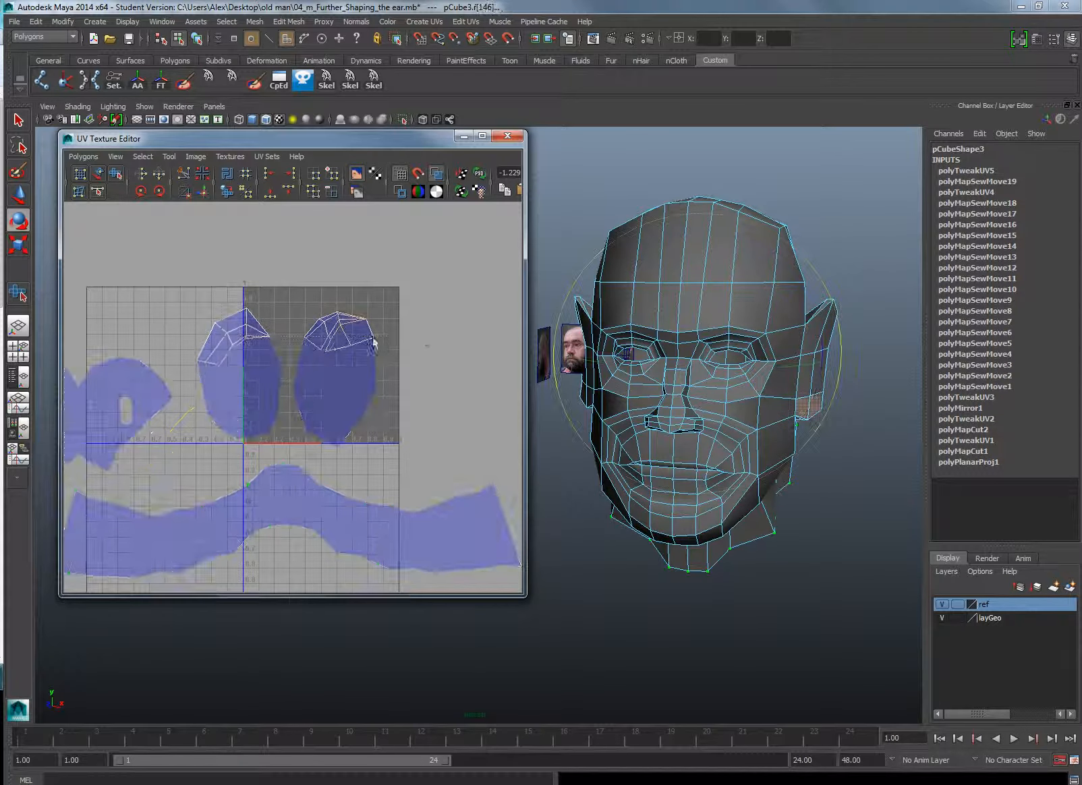
{"action": "right_click_drag", "start_coordinate": [329, 338], "coordinate": [451, 317], "text": "ctrl"}
{"action": "right_click_drag", "start_coordinate": [345, 357], "coordinate": [408, 358], "text": "ctrl"}
{"action": "left_click_drag", "start_coordinate": [302, 382], "coordinate": [516, 337]}
Step: Move the head shell into the 0 to 1 UV square and scale it down uniformly to fit the upper part
{"action": "middle_click_drag", "start_coordinate": [269, 404], "coordinate": [372, 377], "text": "alt"}
{"action": "left_click_drag", "start_coordinate": [76, 314], "coordinate": [289, 451]}
{"action": "left_click_drag", "start_coordinate": [182, 387], "coordinate": [430, 323]}
{"action": "middle_click_drag", "start_coordinate": [429, 324], "coordinate": [319, 370], "text": "alt"}
{"action": "right_click_drag", "start_coordinate": [319, 370], "coordinate": [348, 394], "text": "alt"}
{"action": "middle_click_drag", "start_coordinate": [348, 395], "coordinate": [292, 425], "text": "alt"}
{"action": "key", "text": "r"}
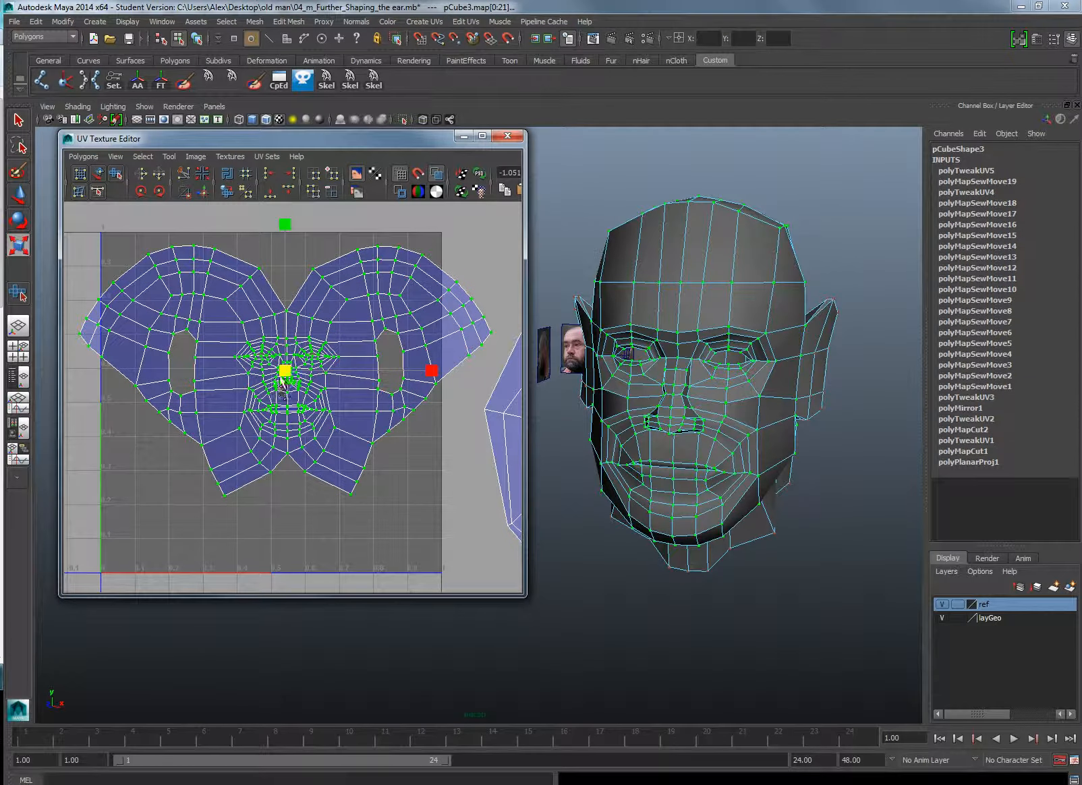
{"action": "left_click_drag", "start_coordinate": [283, 372], "coordinate": [272, 339]}
Step: Select the whole neck strip, scale it down and place it along the lower edge of the 0 to 1 UV square
{"action": "key", "text": "w"}
{"action": "scroll", "coordinate": [272, 344], "scroll_direction": "down", "scroll_amount": 5}
{"action": "middle_click_drag", "start_coordinate": [284, 466], "coordinate": [296, 350], "text": "alt"}
{"action": "left_click", "coordinate": [259, 383]}
{"action": "right_click_drag", "start_coordinate": [279, 410], "coordinate": [316, 391], "text": "ctrl"}
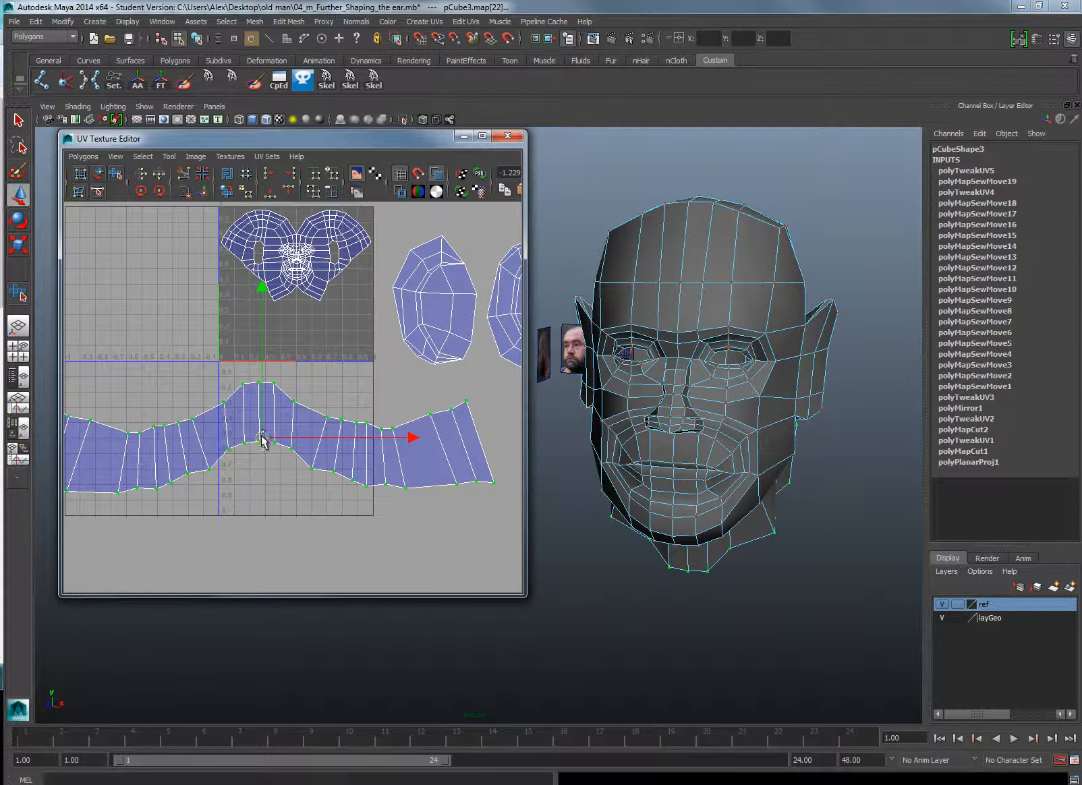
{"action": "left_click_drag", "start_coordinate": [262, 438], "coordinate": [194, 398]}
{"action": "key", "text": "r"}
{"action": "key", "text": "w"}
{"action": "key", "text": "r"}
{"action": "left_click_drag", "start_coordinate": [301, 356], "coordinate": [277, 360]}
{"action": "key", "text": "w"}
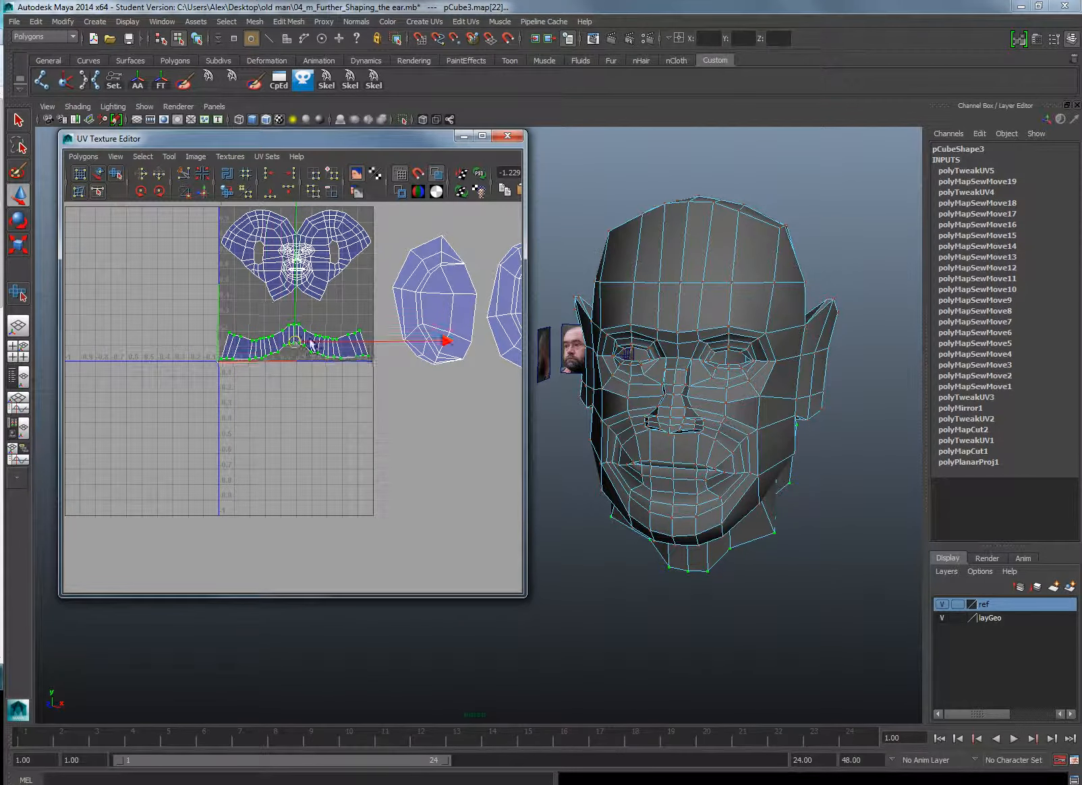
Step: Reorient the outer ear shell so that its tip points up and it mirrors the other ear shell
{"action": "middle_click_drag", "start_coordinate": [345, 323], "coordinate": [284, 383], "text": "alt"}
{"action": "left_click_drag", "start_coordinate": [422, 340], "coordinate": [459, 377]}
{"action": "left_click", "coordinate": [159, 174]}
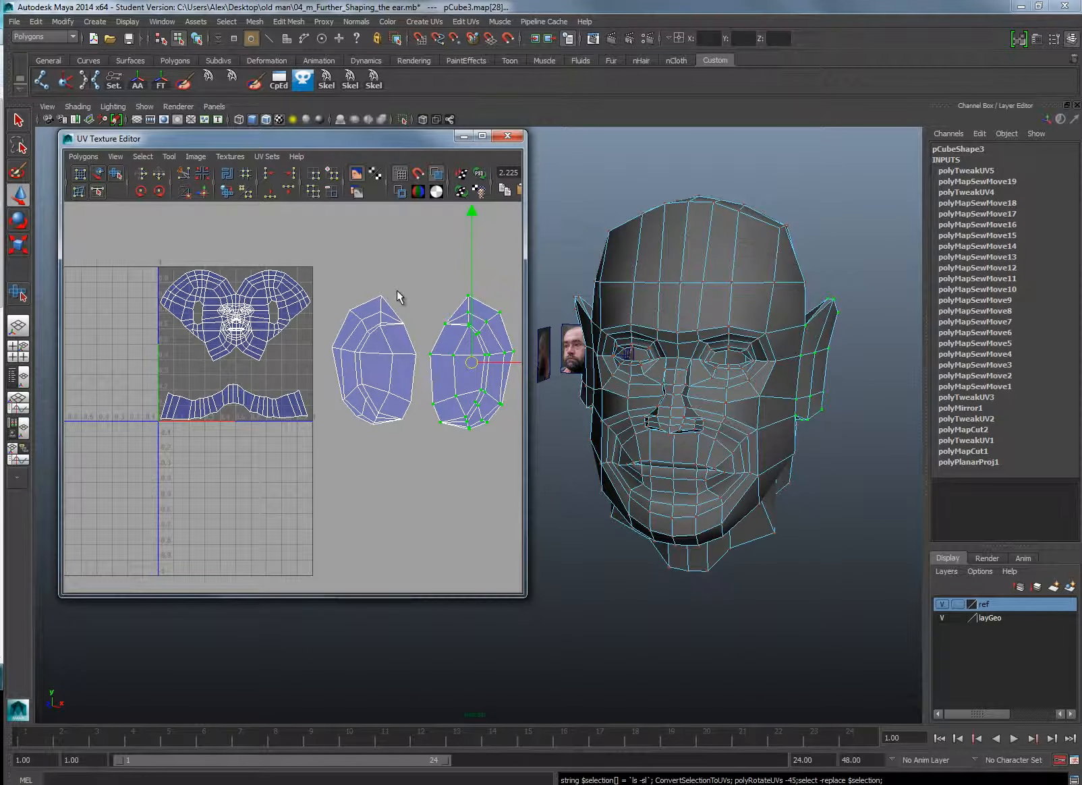
Step: Select both ear shells, scale them down together and place them in the UV square's left side between the head and neck shells
{"action": "left_click_drag", "start_coordinate": [396, 291], "coordinate": [470, 385]}
{"action": "right_click_drag", "start_coordinate": [440, 370], "coordinate": [467, 362], "text": "ctrl"}
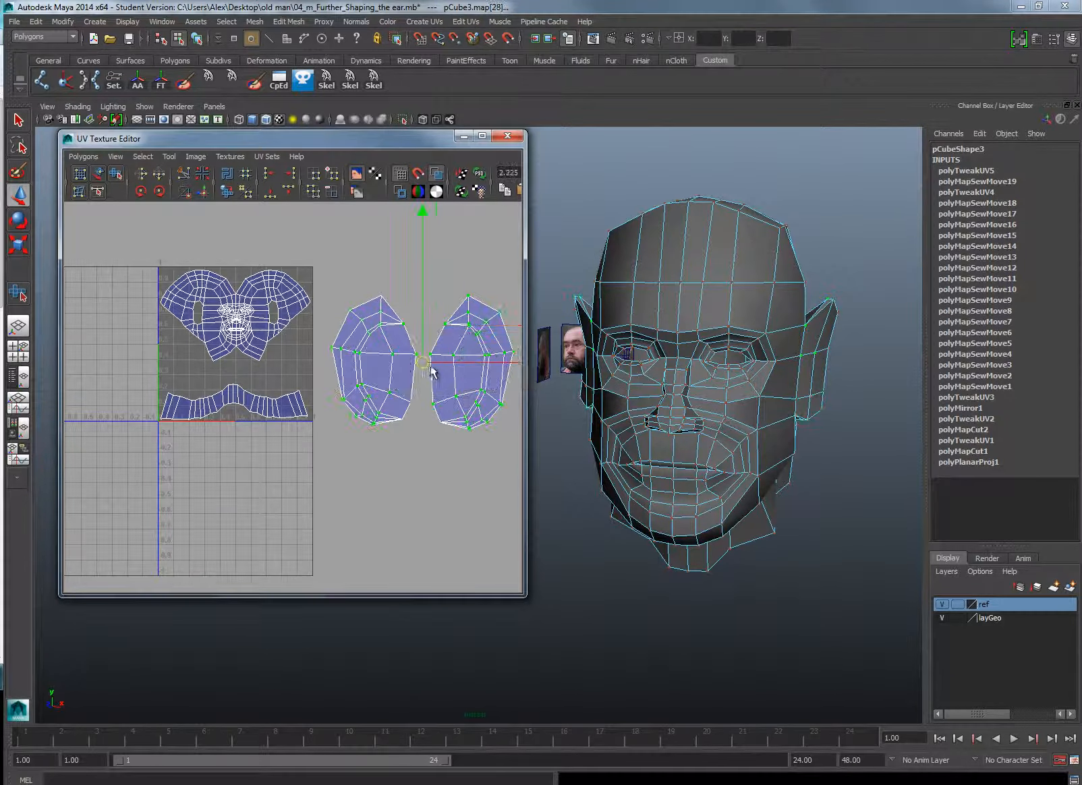
{"action": "left_click_drag", "start_coordinate": [424, 363], "coordinate": [164, 385]}
{"action": "key", "text": "r"}
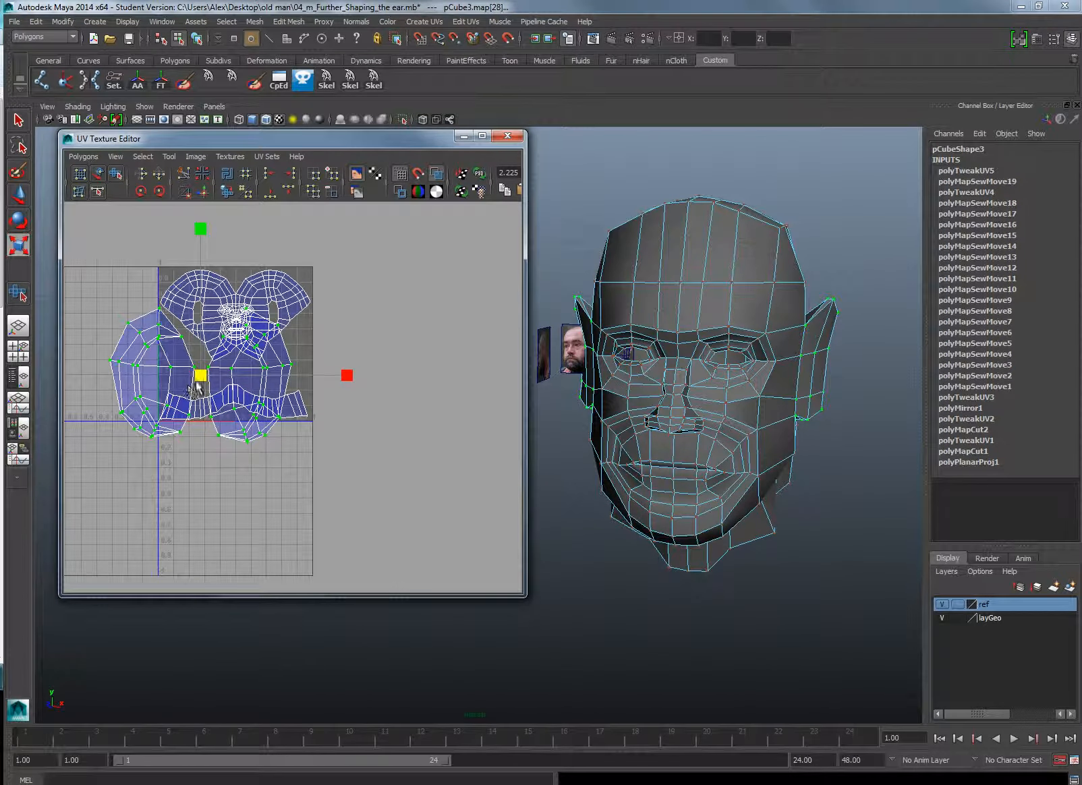
{"action": "left_click_drag", "start_coordinate": [168, 396], "coordinate": [79, 421]}
{"action": "scroll", "coordinate": [304, 348], "scroll_direction": "up", "scroll_amount": 3}
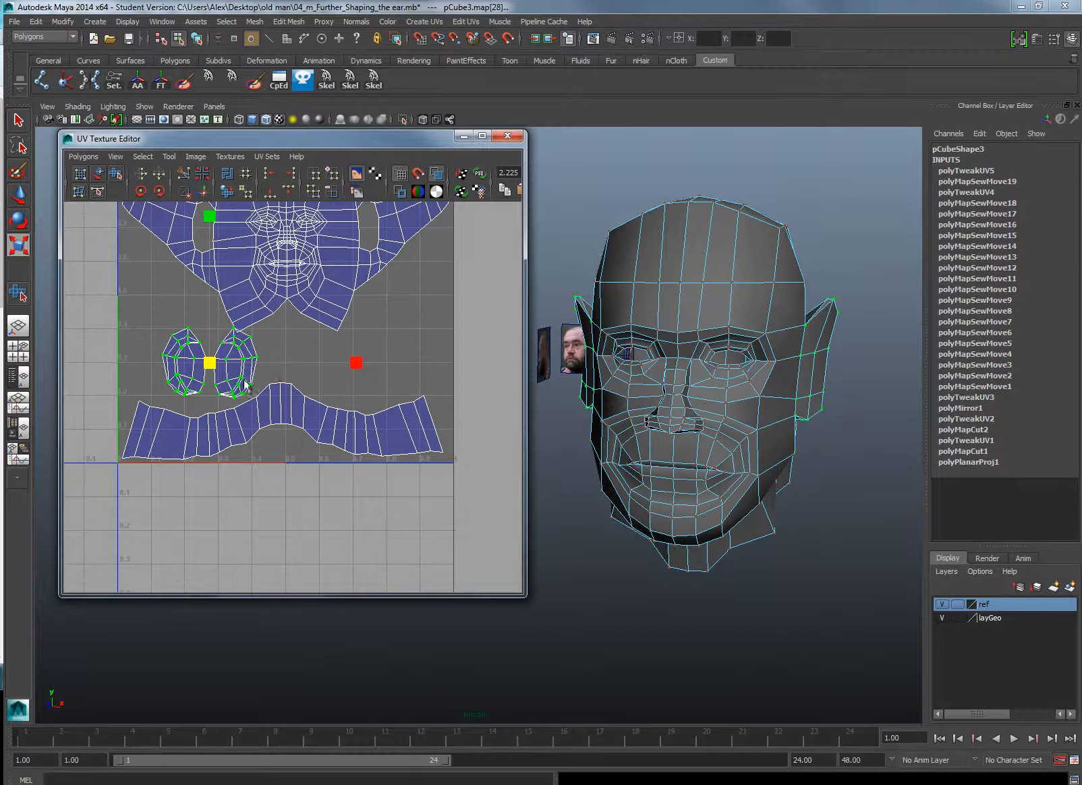
{"action": "scroll", "coordinate": [274, 452], "scroll_direction": "up", "scroll_amount": 2}
{"action": "key", "text": "w"}
{"action": "left_click_drag", "start_coordinate": [262, 440], "coordinate": [230, 438]}
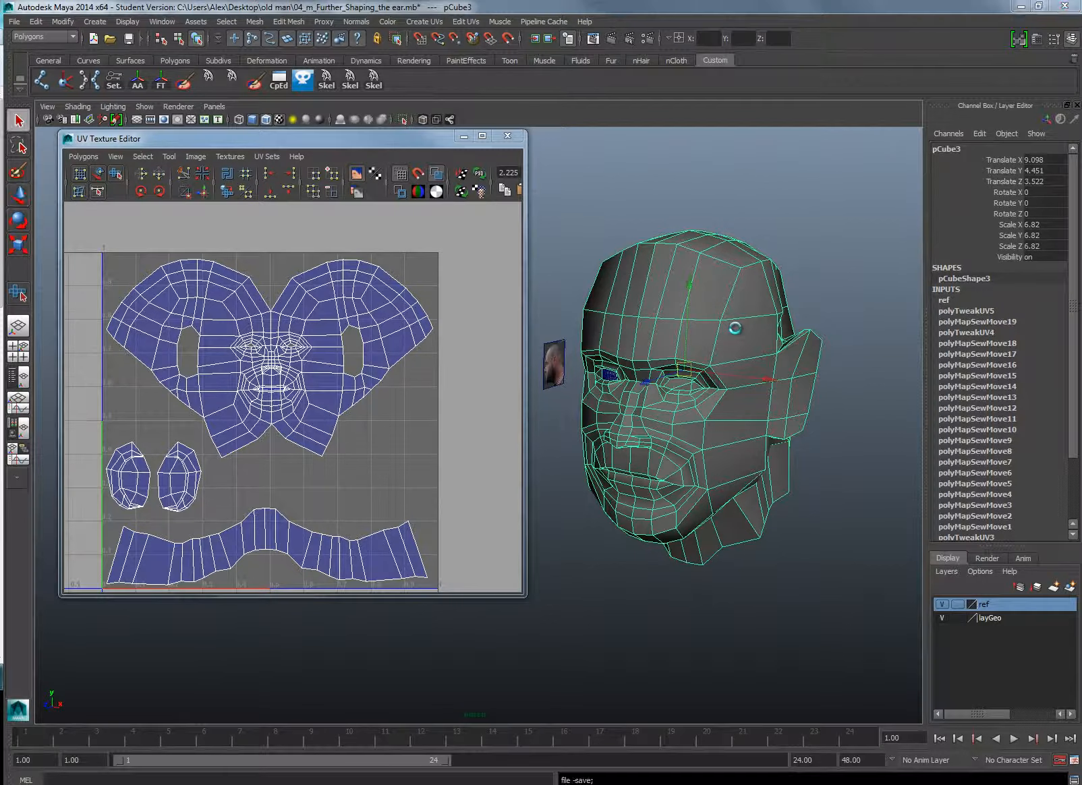
Step: Save the scene, accepting the student version notice, and delete the head model's construction history
{"action": "key", "text": "ctrl+s"}
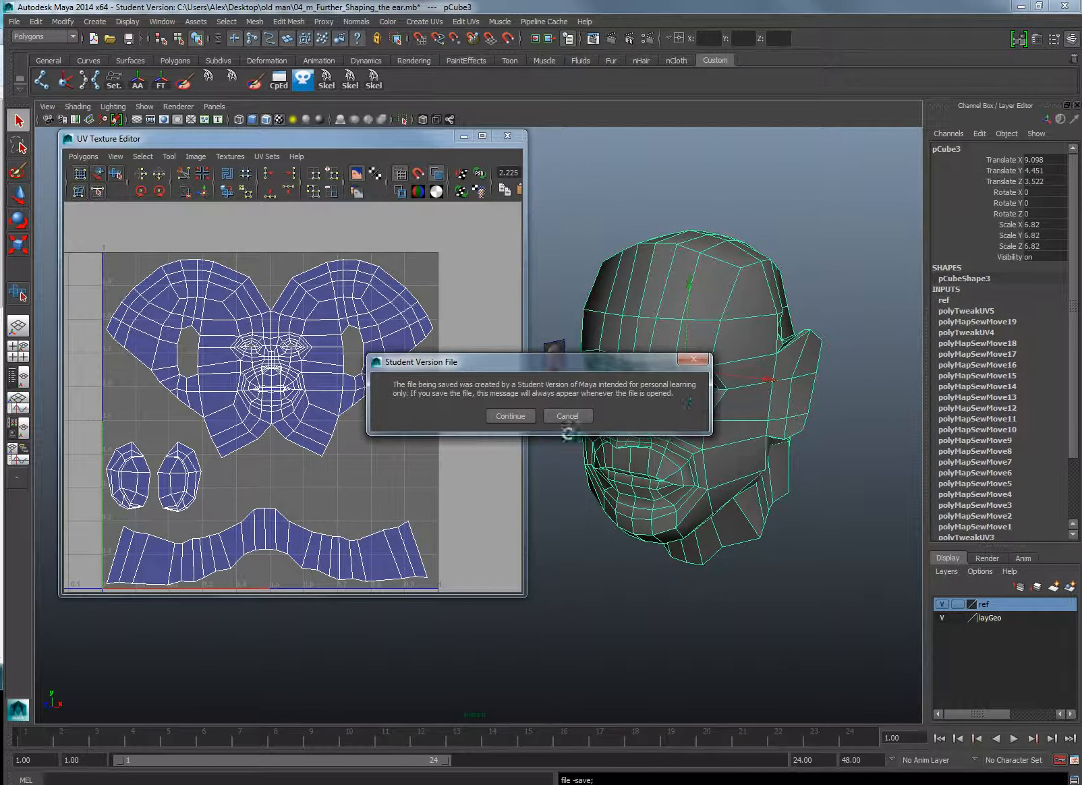
{"action": "left_click", "coordinate": [502, 419]}
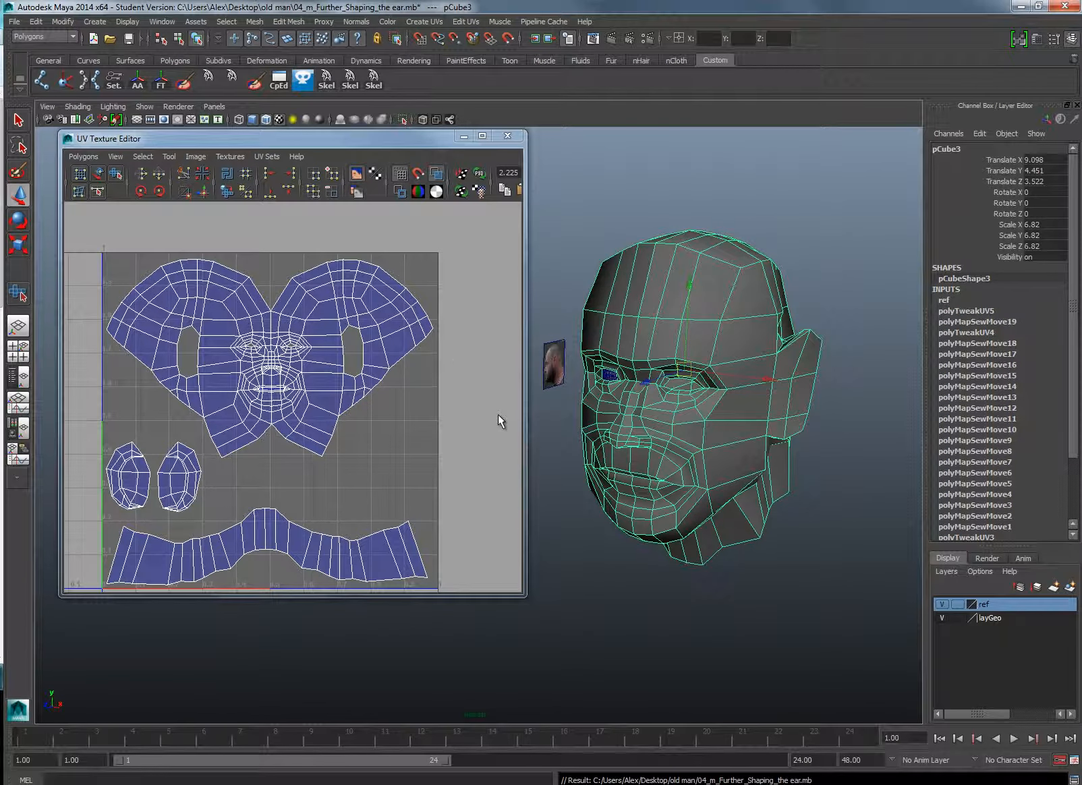
{"action": "left_click", "coordinate": [36, 21]}
{"action": "mouse_move", "coordinate": [118, 160]}
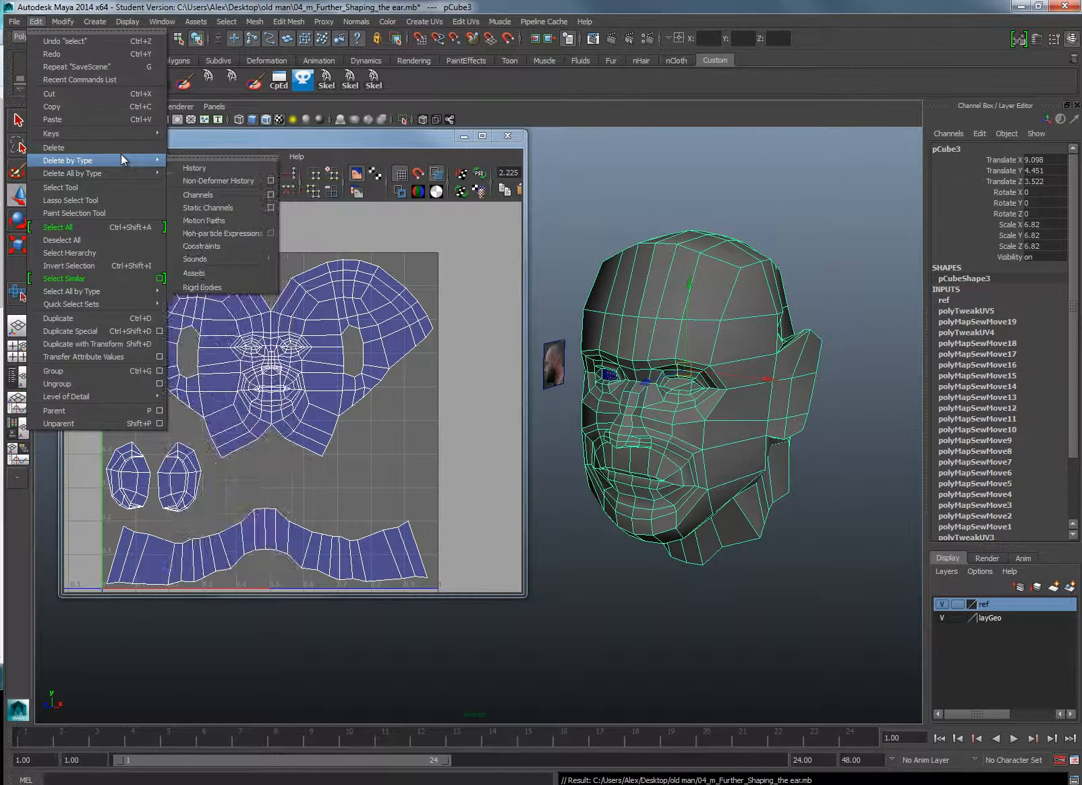
{"action": "left_click", "coordinate": [218, 170]}
Step: Freeze the head model's transformations and close the UV Texture Editor
{"action": "left_click", "coordinate": [63, 21]}
{"action": "left_click", "coordinate": [101, 66]}
{"action": "left_click", "coordinate": [507, 136]}
Step: Open the export options for the selected head and set the file type to OBJexport
{"action": "left_click_drag", "start_coordinate": [665, 344], "coordinate": [693, 339], "text": "alt"}
{"action": "middle_click_drag", "start_coordinate": [693, 338], "coordinate": [479, 389], "text": "alt"}
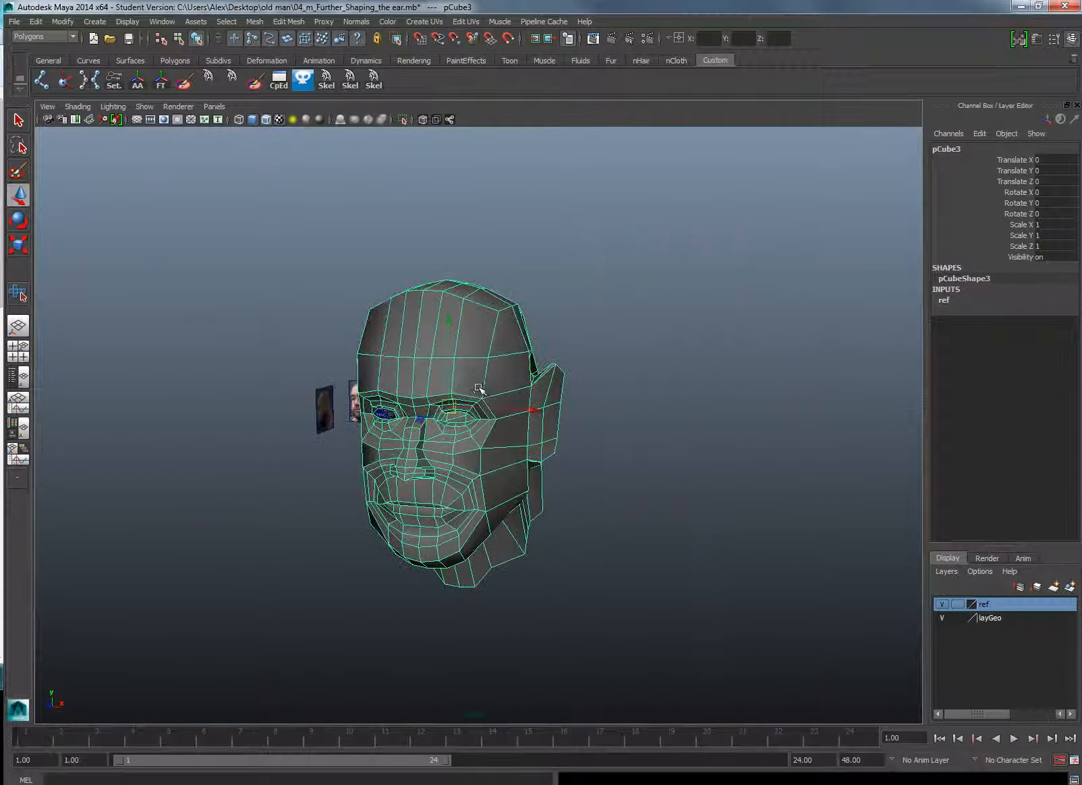
{"action": "mouse_move", "coordinate": [443, 439]}
{"action": "left_mouse_down", "text": "alt"}
{"action": "mouse_move", "coordinate": [358, 435]}
{"action": "mouse_move", "coordinate": [427, 452]}
{"action": "left_mouse_up", "text": "alt"}
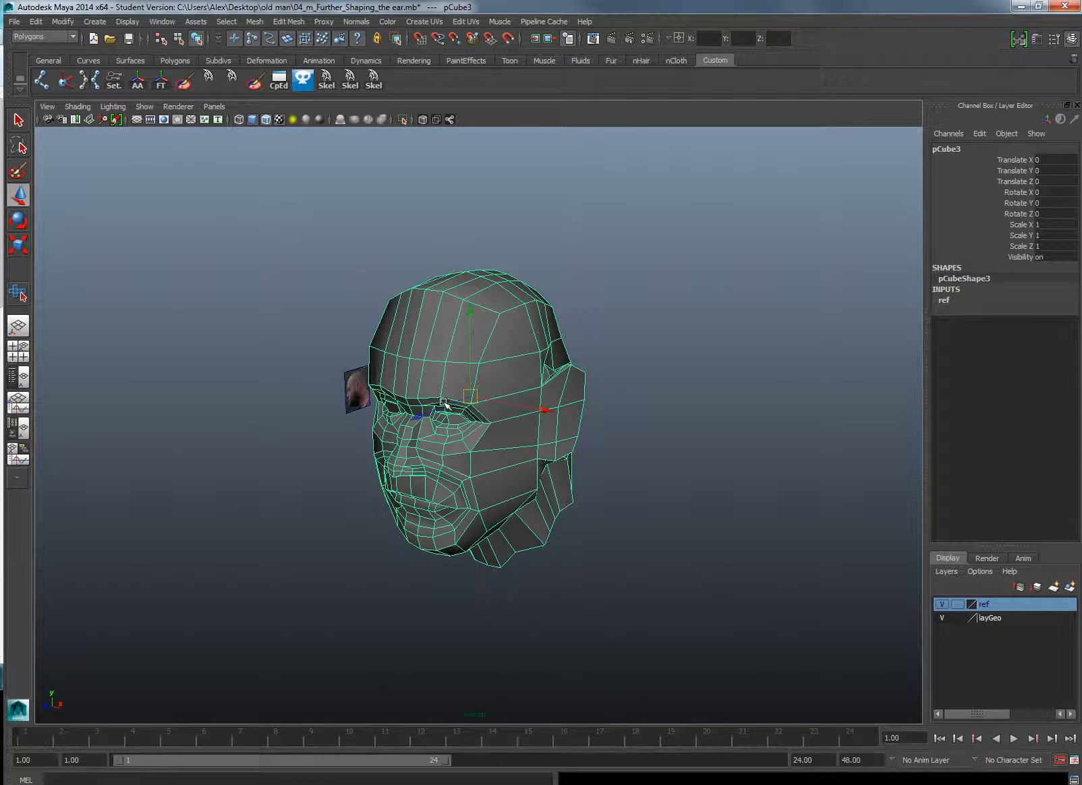
{"action": "scroll", "coordinate": [443, 403], "scroll_direction": "up", "scroll_amount": 5}
{"action": "left_click", "coordinate": [13, 22]}
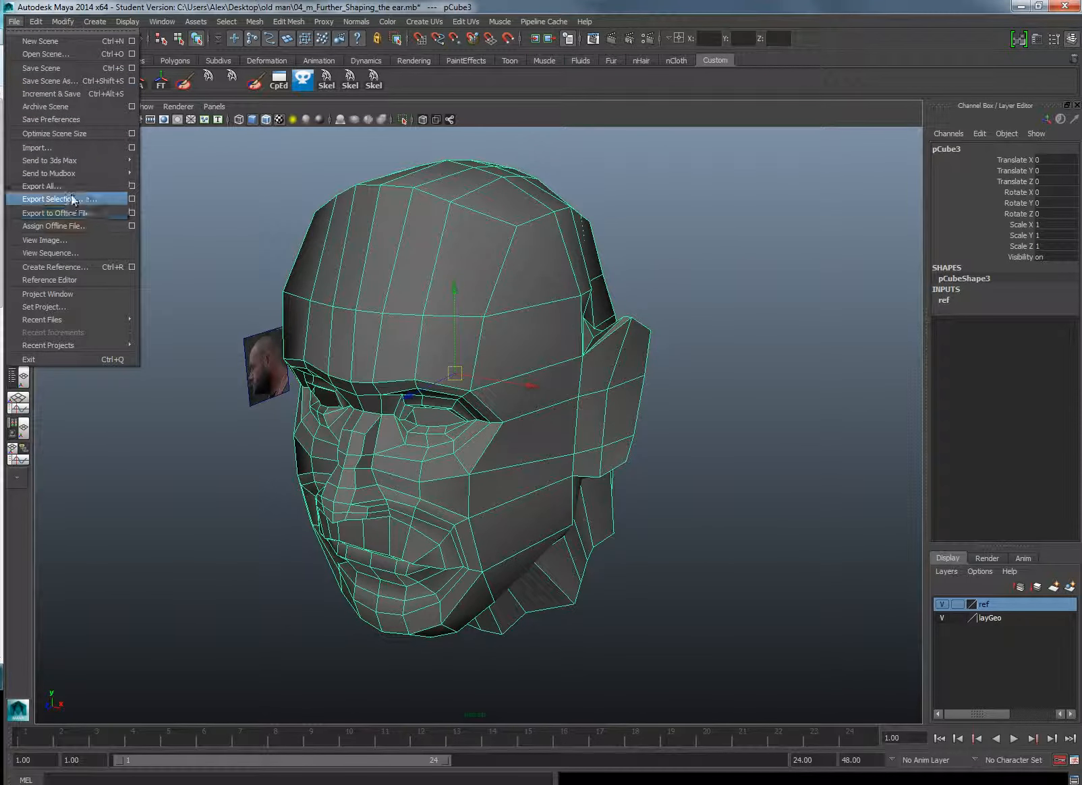
{"action": "left_click", "coordinate": [132, 200]}
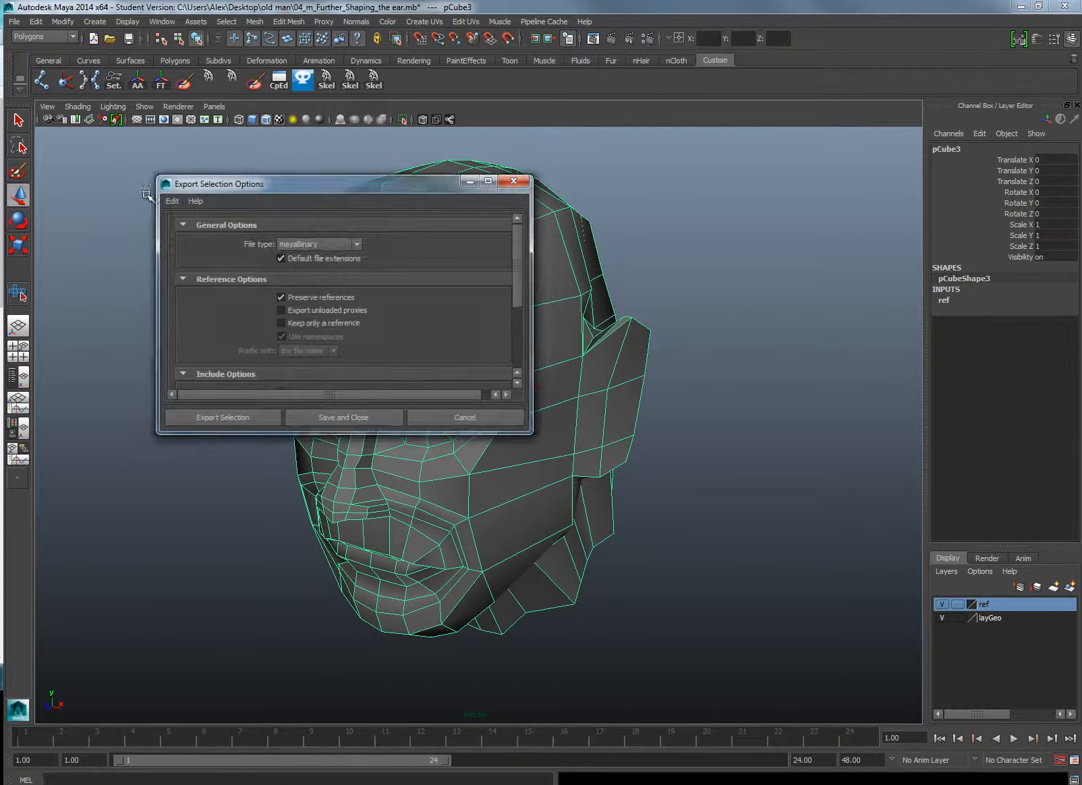
{"action": "scroll", "coordinate": [348, 236], "scroll_direction": "down", "scroll_amount": 2}
{"action": "scroll", "coordinate": [346, 236], "scroll_direction": "up", "scroll_amount": 2}
{"action": "left_click", "coordinate": [310, 244]}
{"action": "left_click", "coordinate": [304, 284]}
Step: Check in the Plug-in Manager whether objExport.mll is loaded, and close the manager
{"action": "left_click", "coordinate": [162, 22]}
{"action": "mouse_move", "coordinate": [192, 88]}
{"action": "left_click", "coordinate": [304, 196]}
{"action": "scroll", "coordinate": [403, 313], "scroll_direction": "down", "scroll_amount": 10}
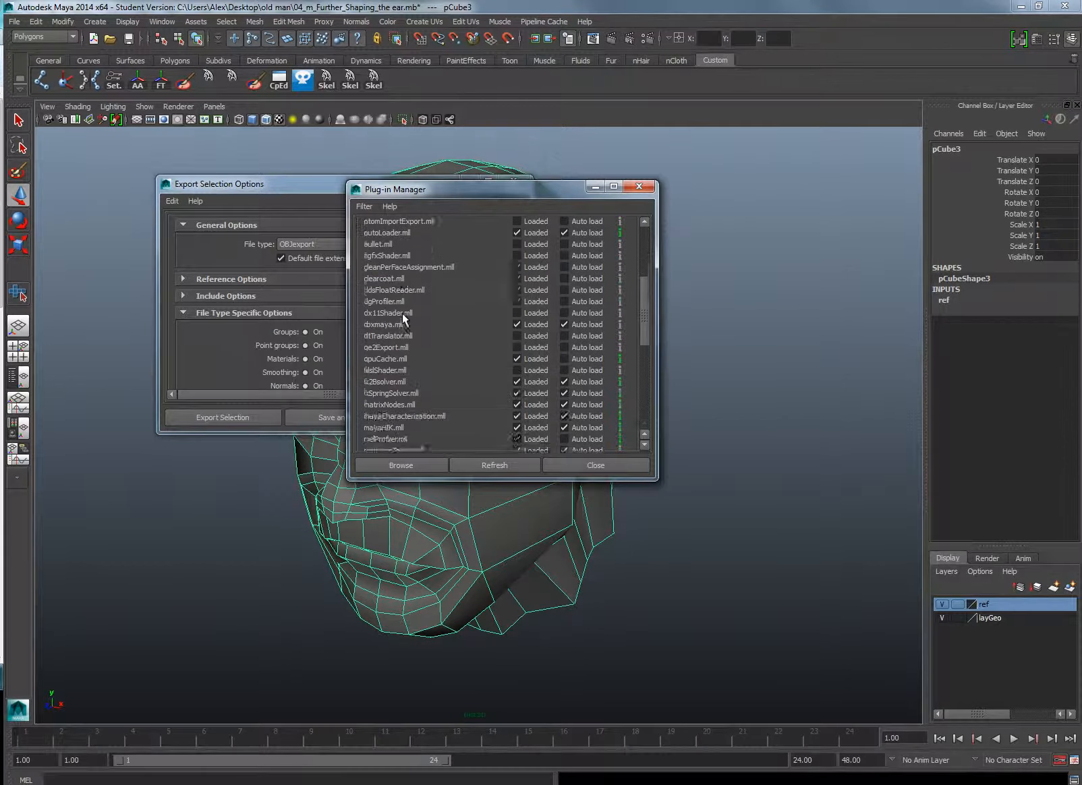
{"action": "scroll", "coordinate": [409, 313], "scroll_direction": "up", "scroll_amount": 2}
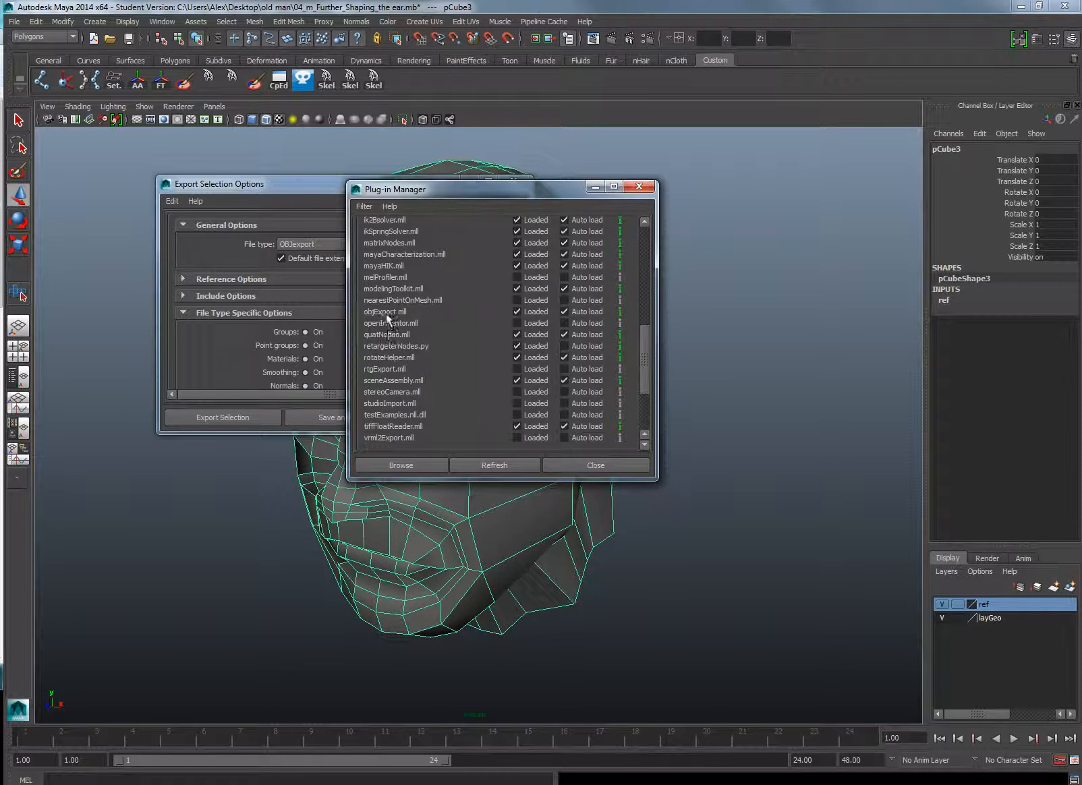
{"action": "left_click", "coordinate": [639, 186]}
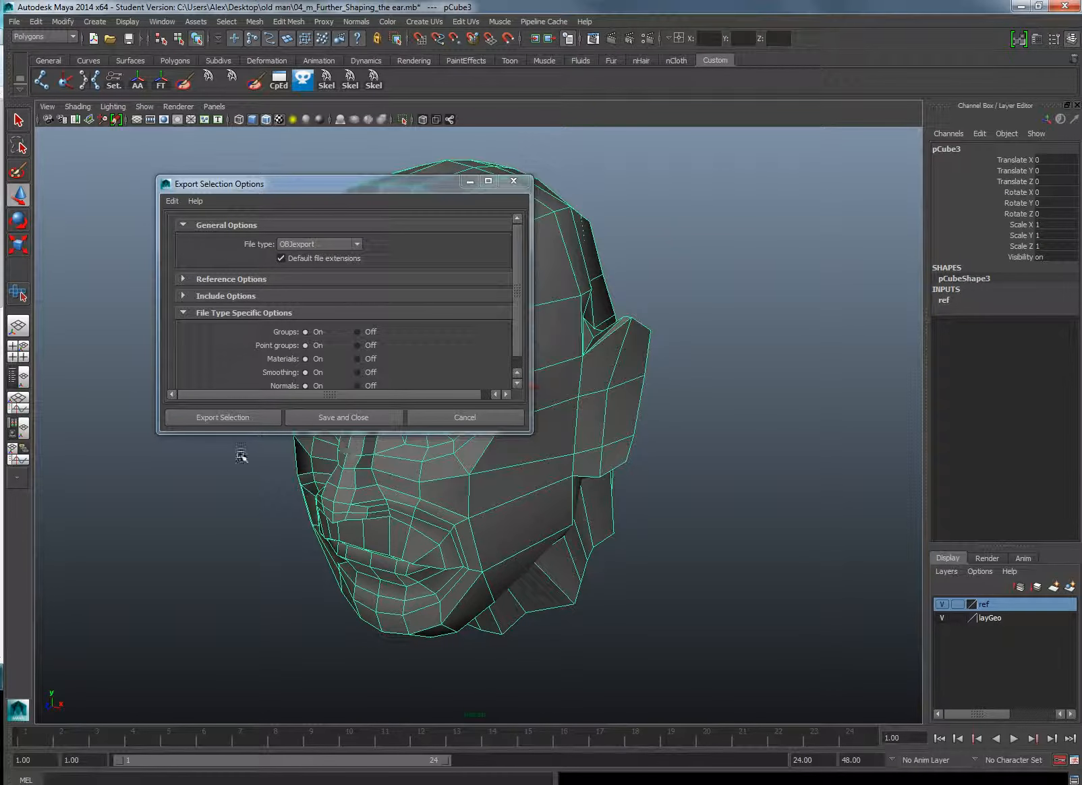
Step: Export the selected head to the old man folder as an OBJ file named oldman_Obj
{"action": "left_click", "coordinate": [246, 419]}
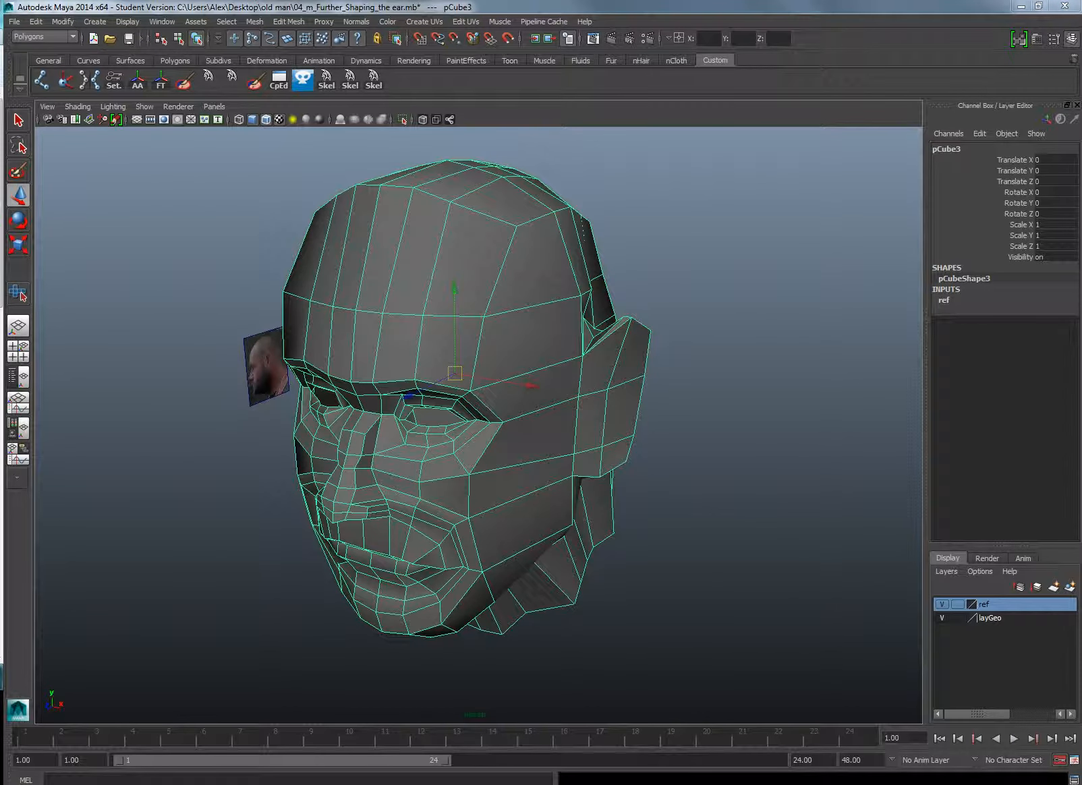
{"action": "type", "text": "oldman_"}
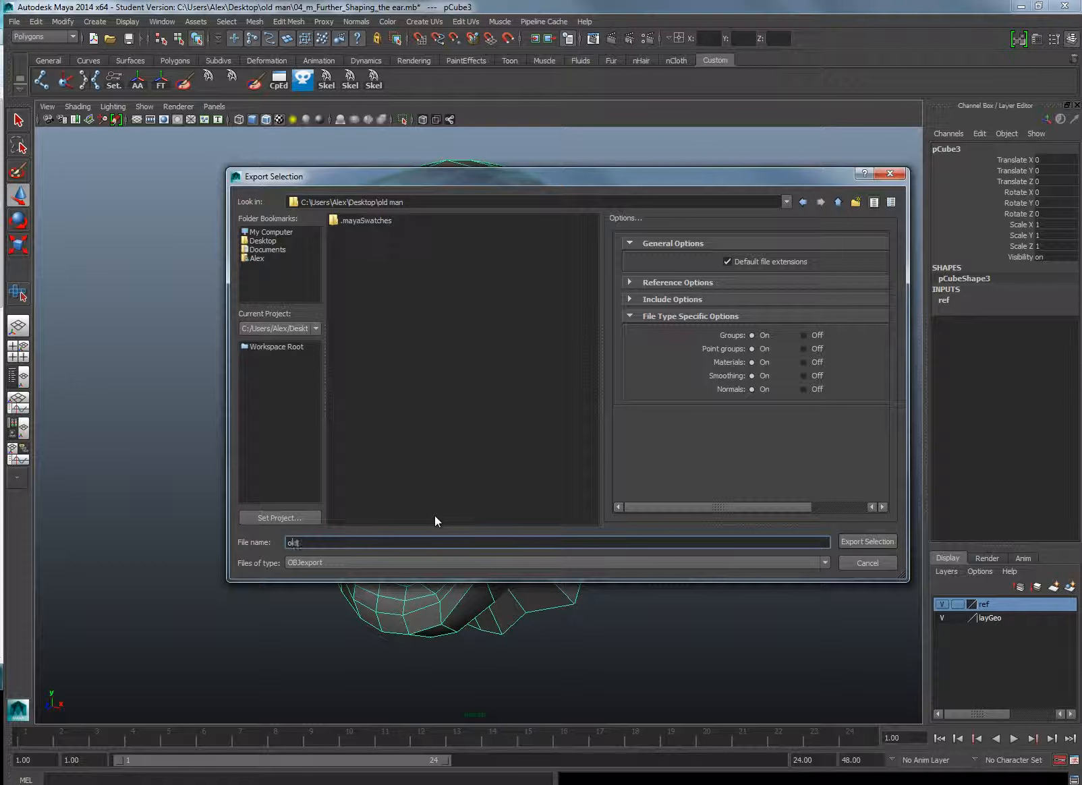
{"action": "type", "text": "Obj"}
{"action": "left_click", "coordinate": [877, 539]}
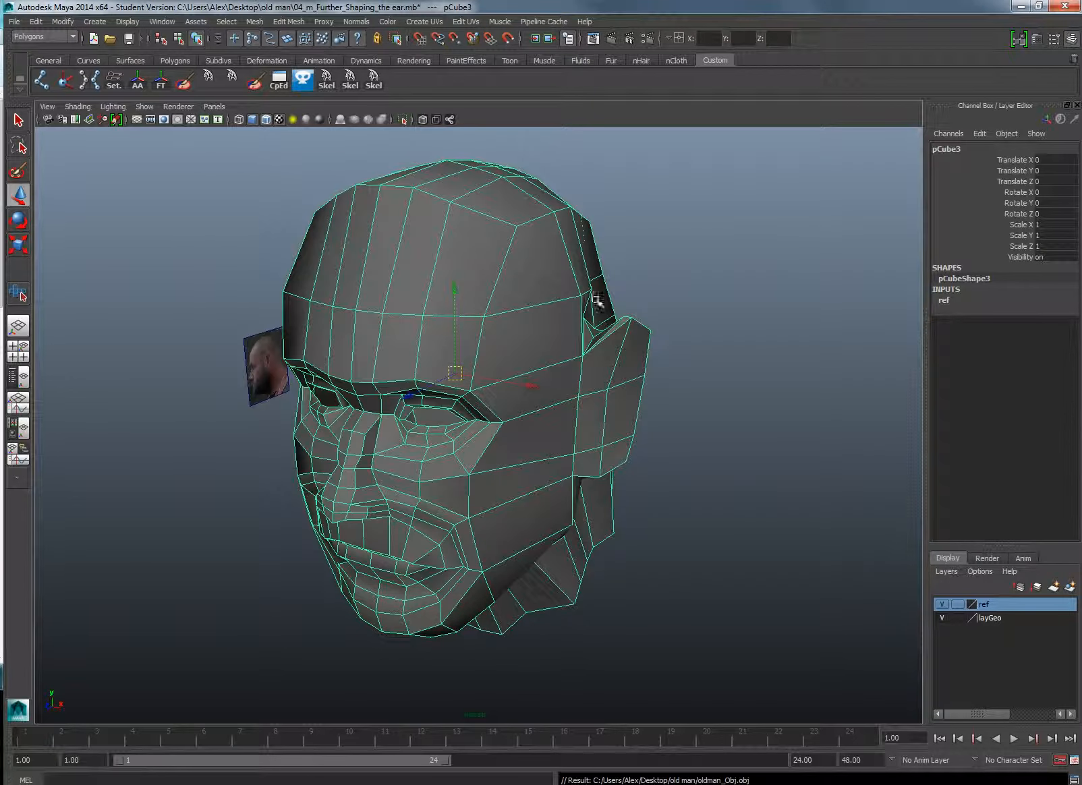